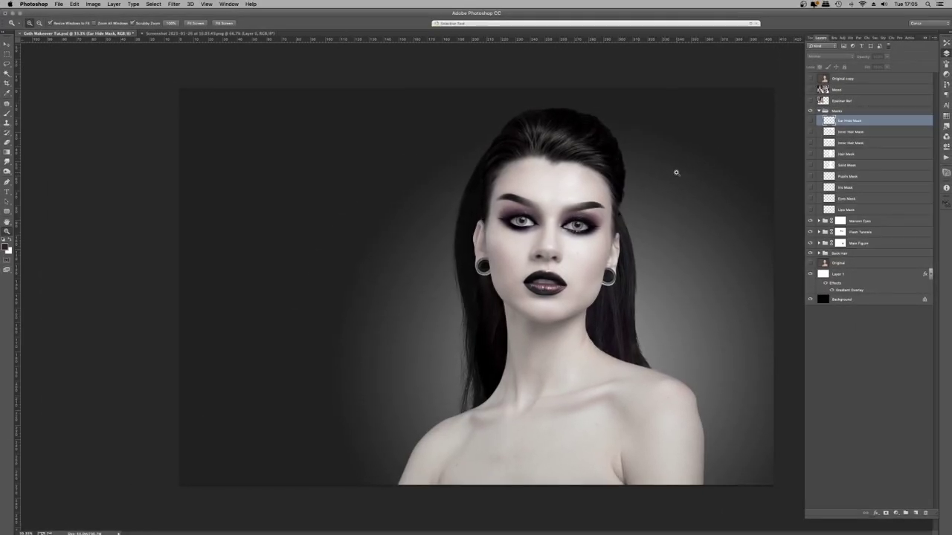
View the Mood layer's reference board over the finished goth portrait, toggling its visibility and leaving it hidden.
click(676, 173)
drag(528, 238, 473, 213)
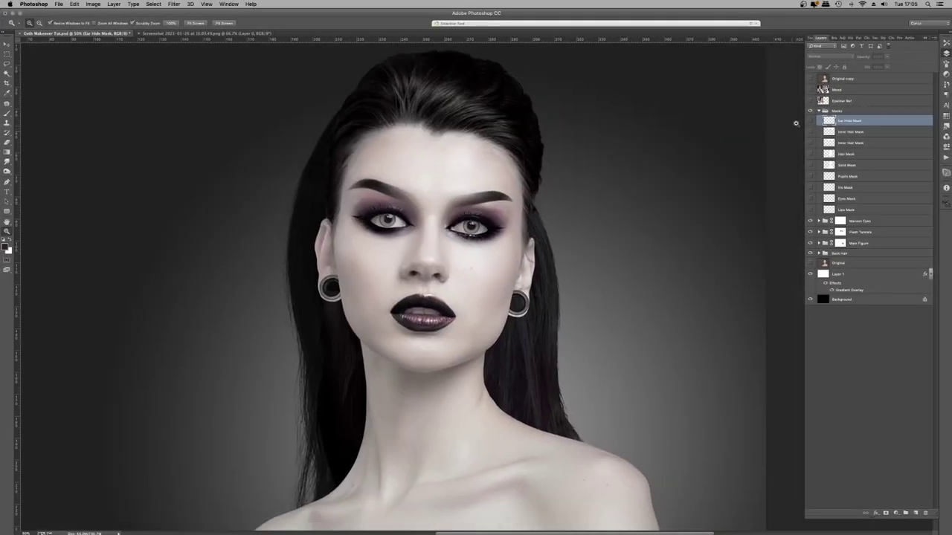
right_click(524, 214)
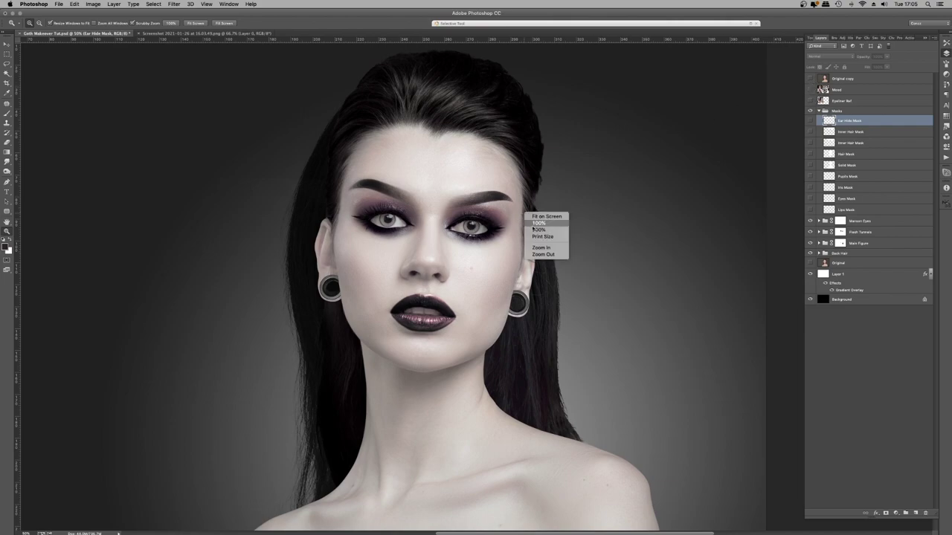
click(546, 256)
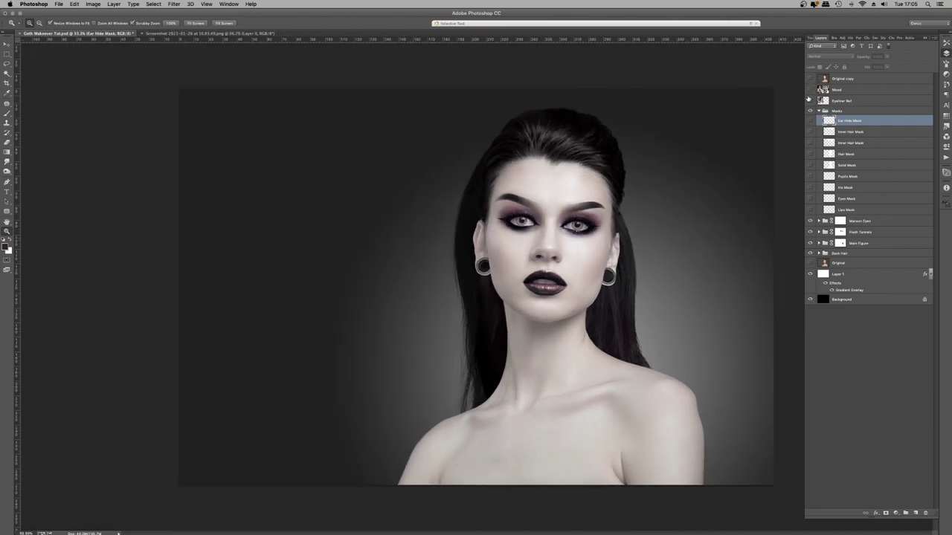
click(809, 89)
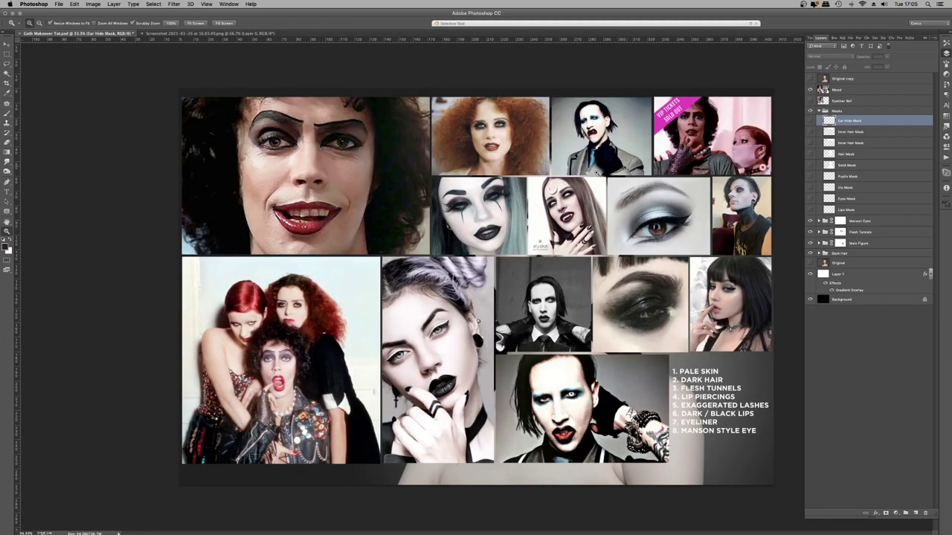
right_click(595, 170)
click(622, 215)
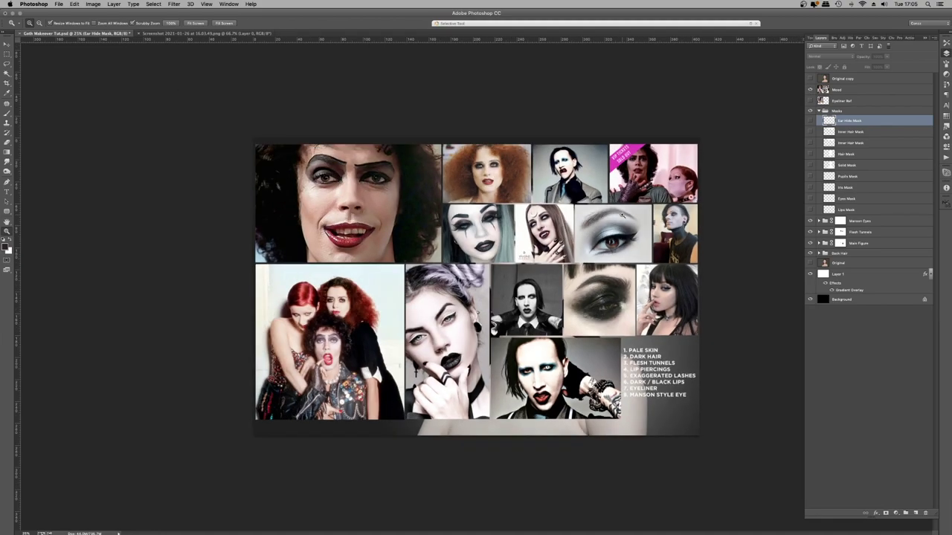
click(785, 105)
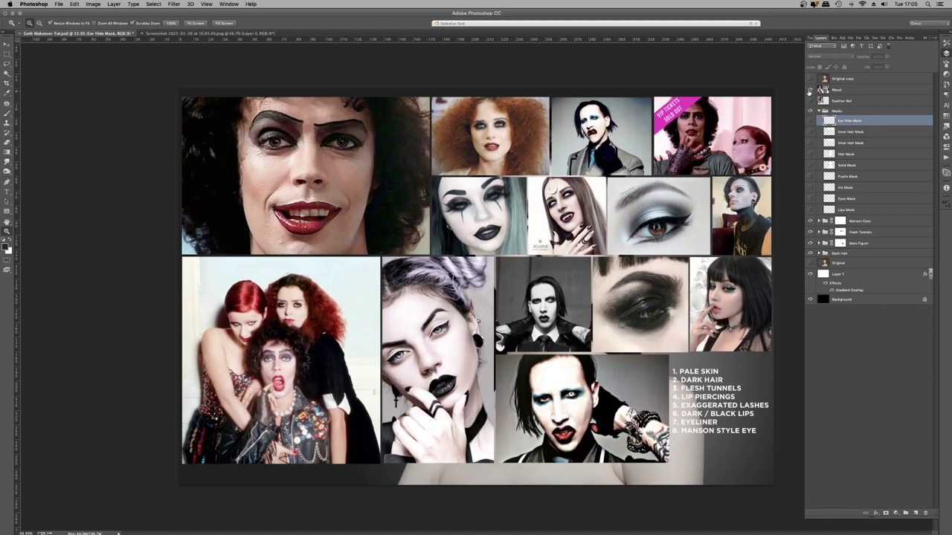
click(810, 89)
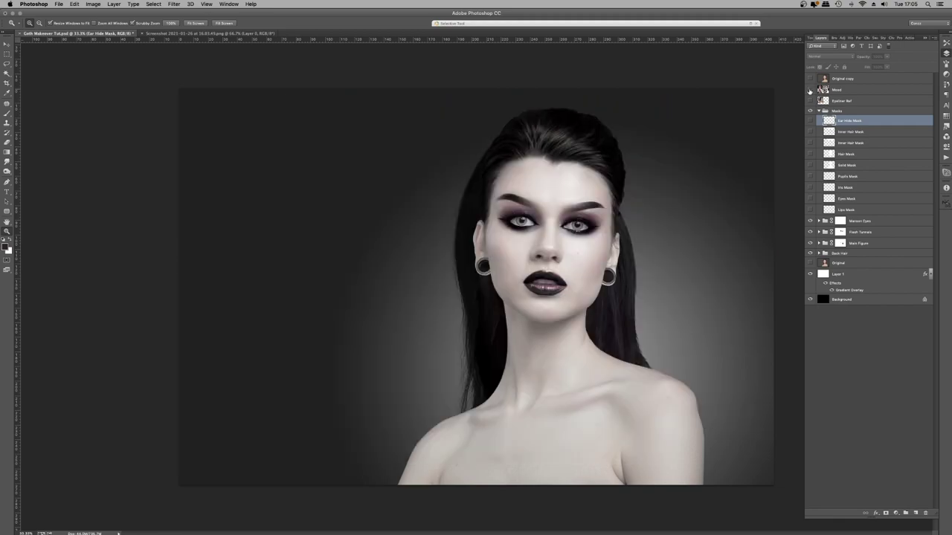
click(810, 89)
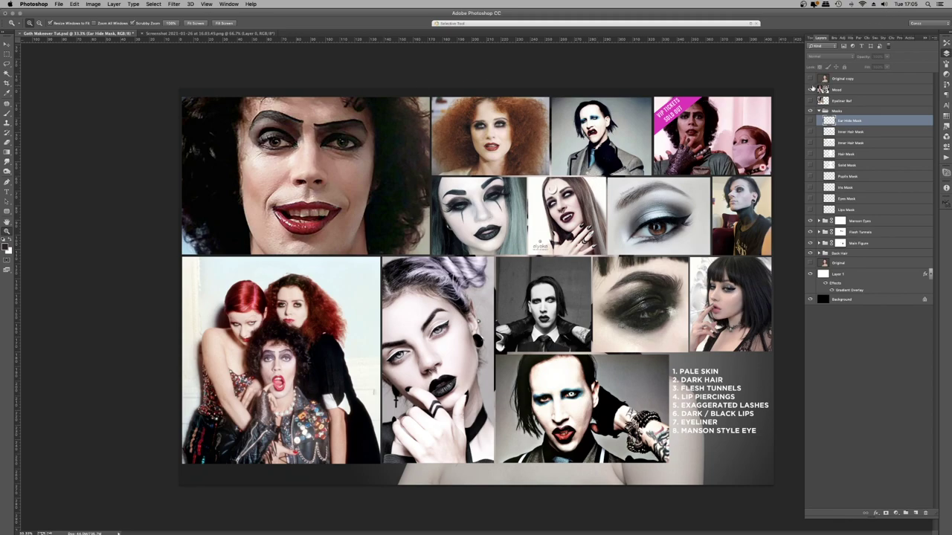
click(811, 89)
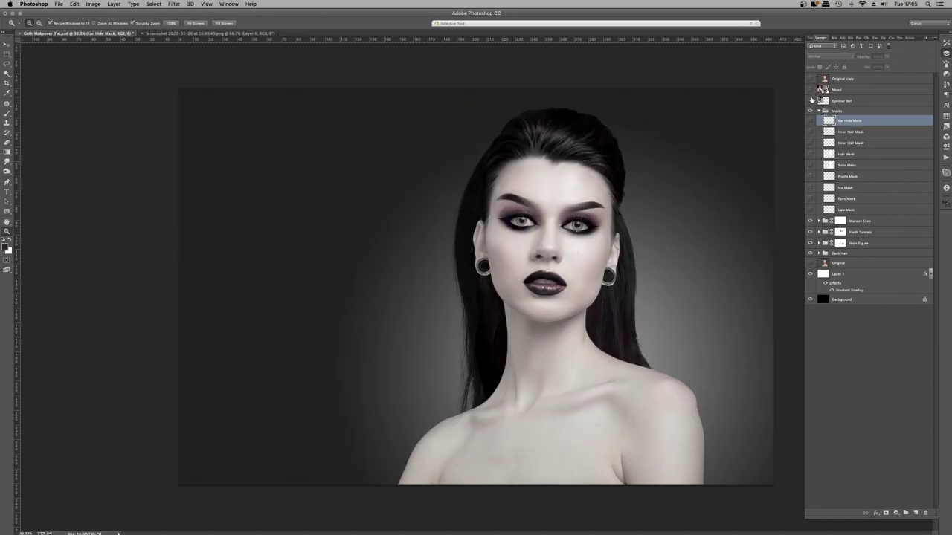
Preview the Eyeliner Ref layer and compare the makeover with the Original copy layer, leaving both layers hidden.
click(811, 100)
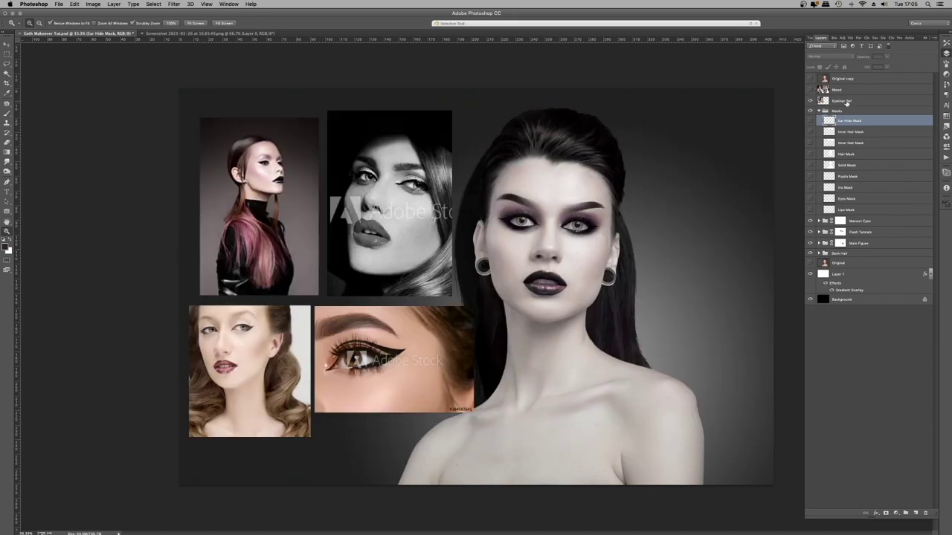
click(846, 101)
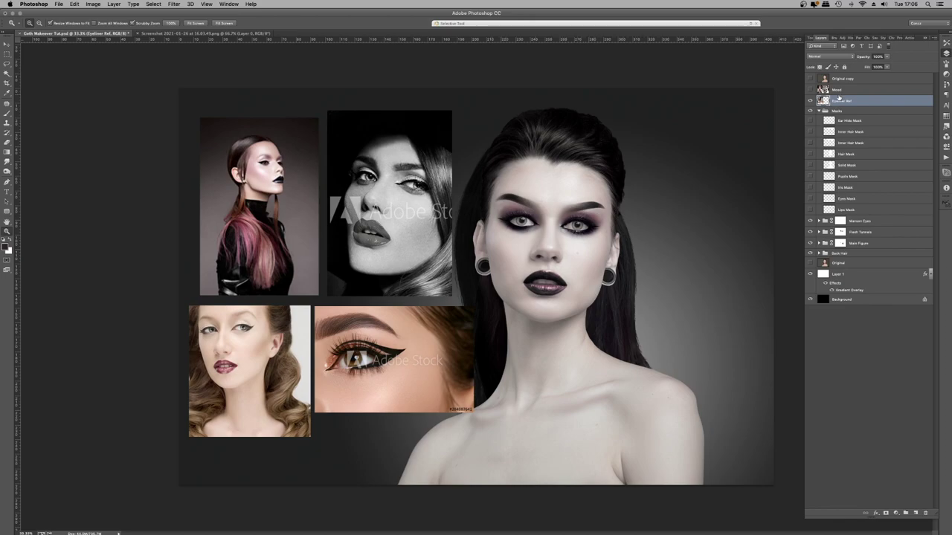
click(810, 101)
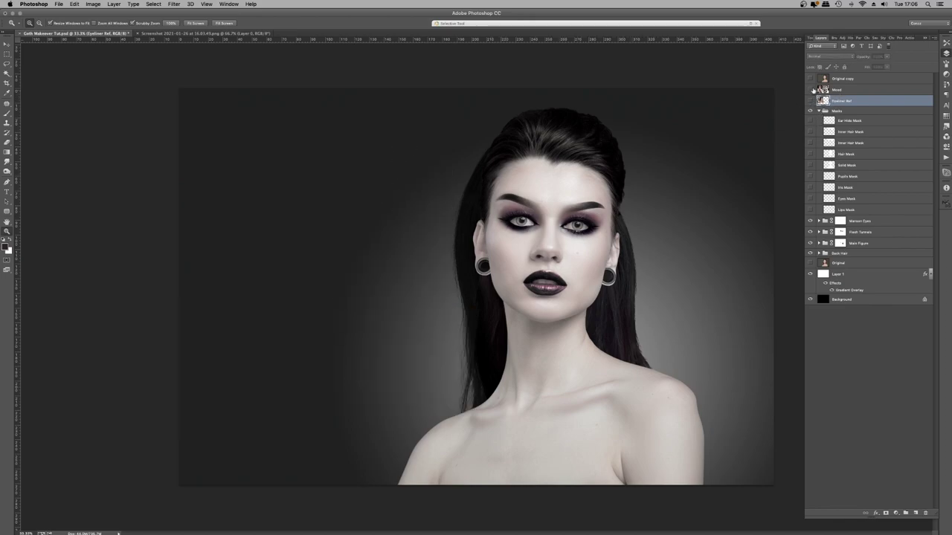
click(810, 78)
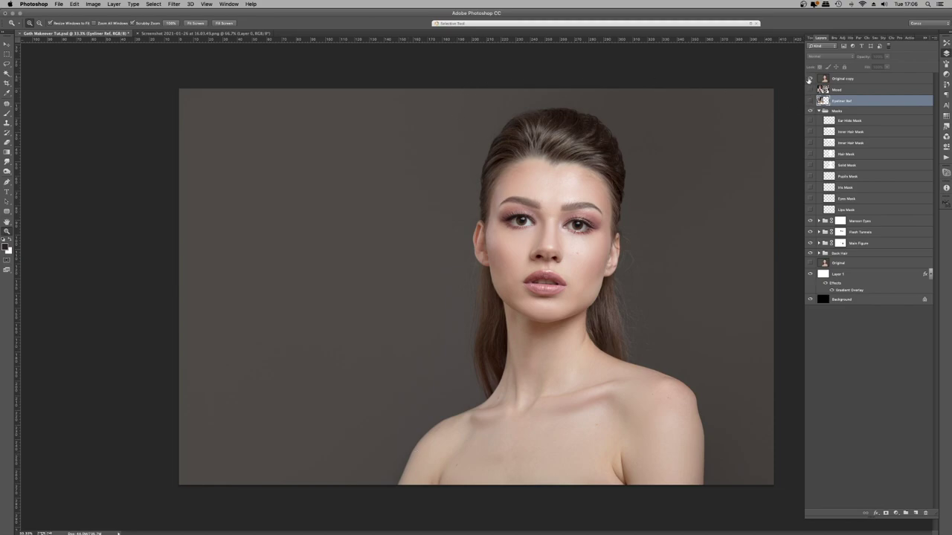
click(810, 79)
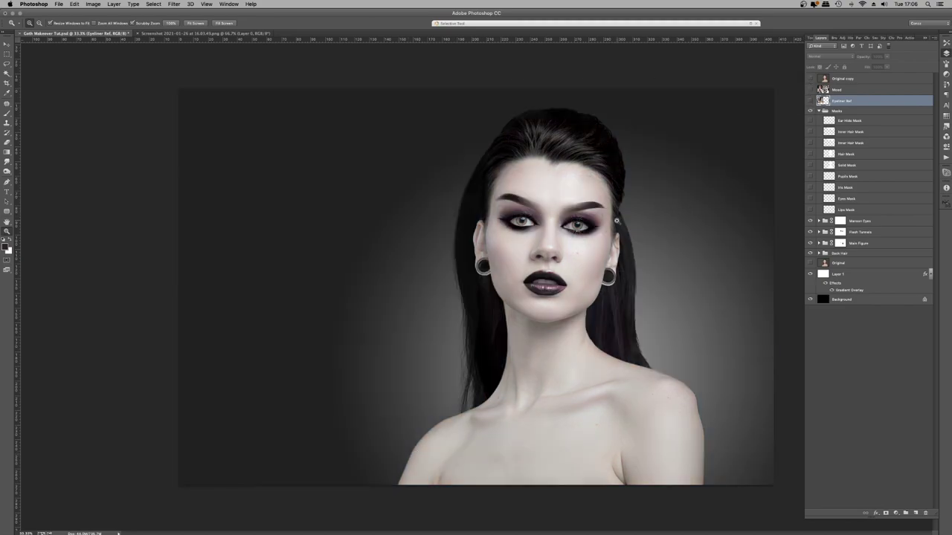
Examine the finished portrait's eye makeup, brows, lips and flesh tunnels up close and in the full composition.
click(617, 221)
click(571, 215)
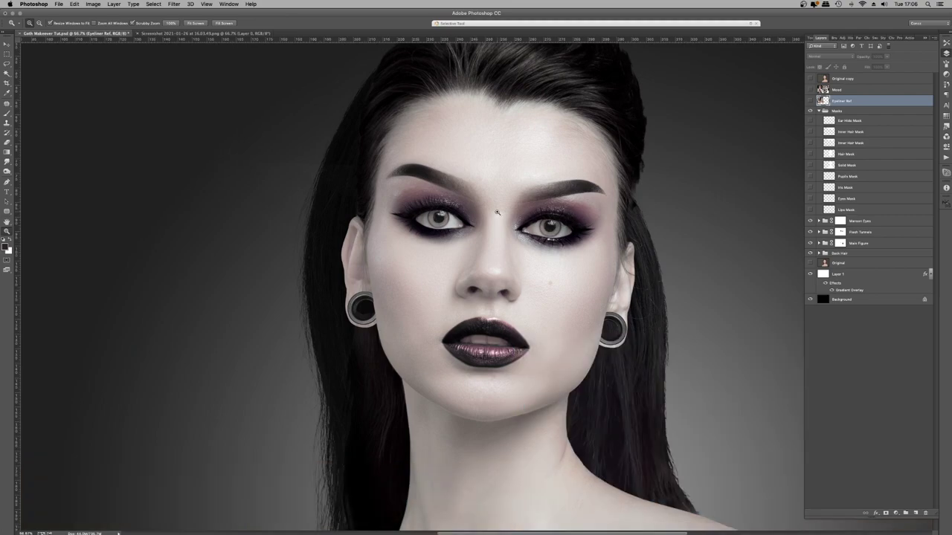
drag(491, 213, 463, 192)
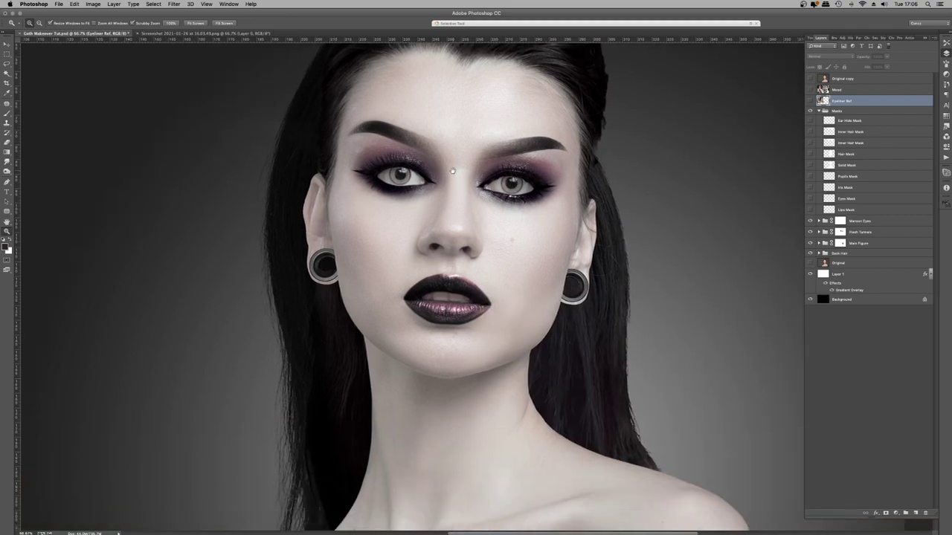
click(460, 189)
click(459, 189)
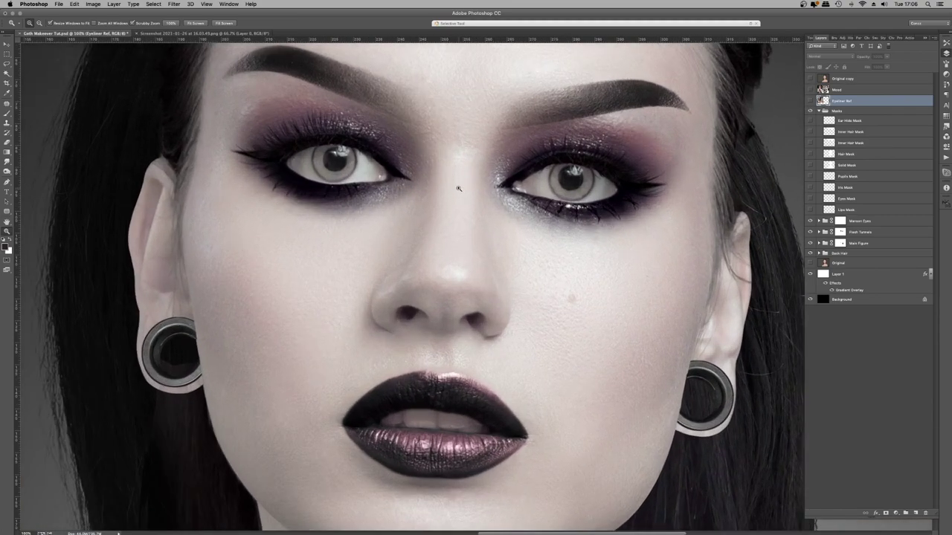
right_click(462, 184)
click(464, 184)
right_click(573, 171)
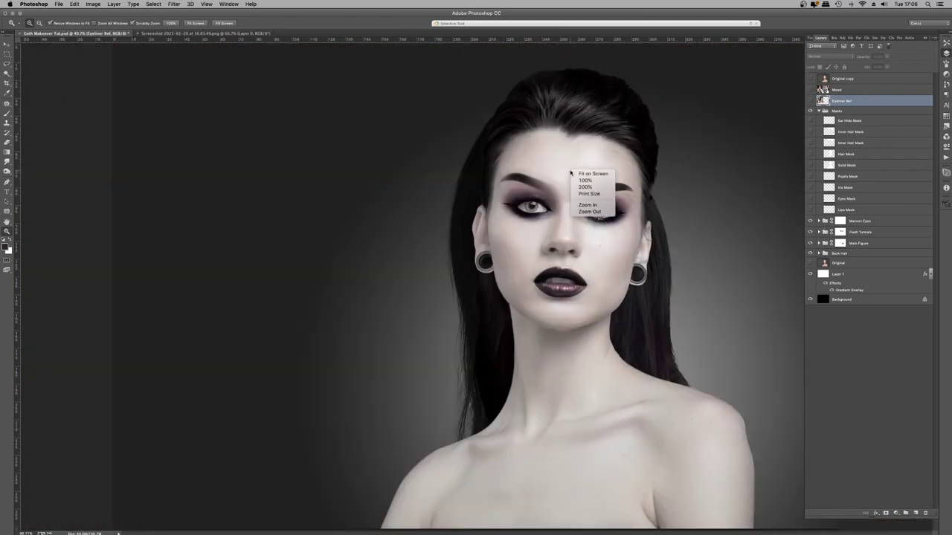
click(595, 212)
right_click(577, 191)
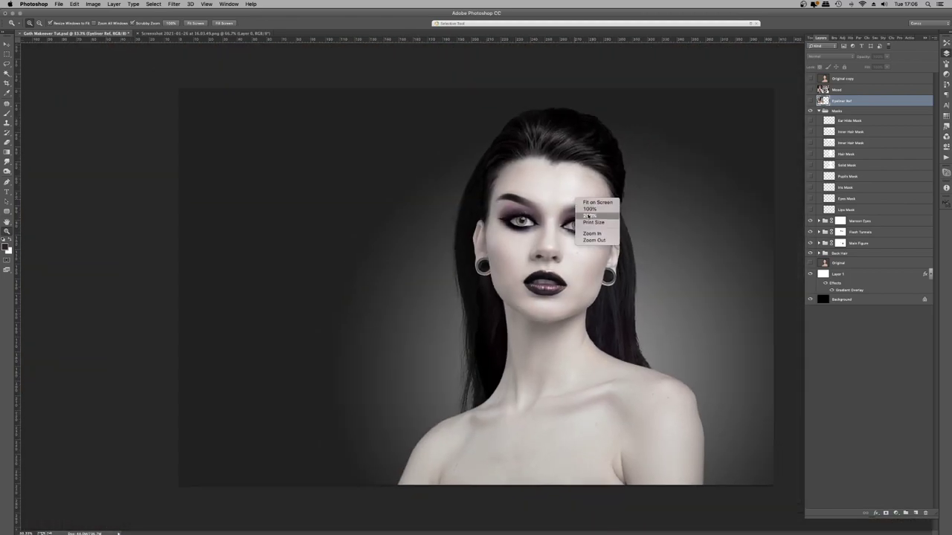
click(601, 237)
click(571, 235)
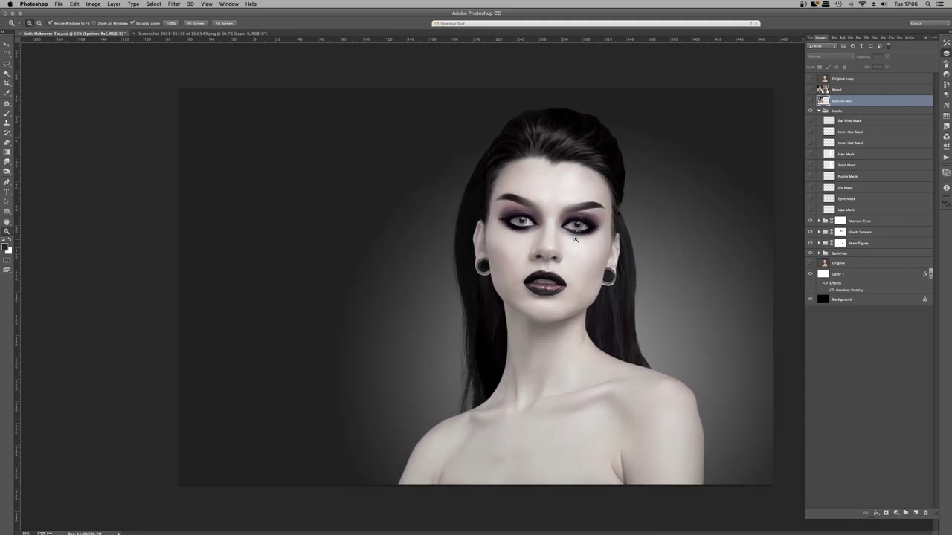
key(super+0)
key(super+equal)
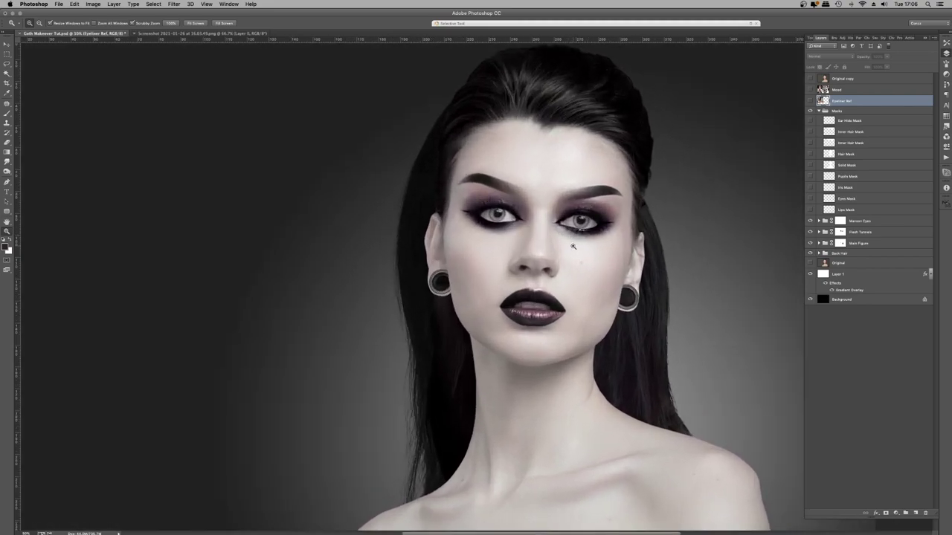
click(573, 246)
click(545, 246)
right_click(543, 241)
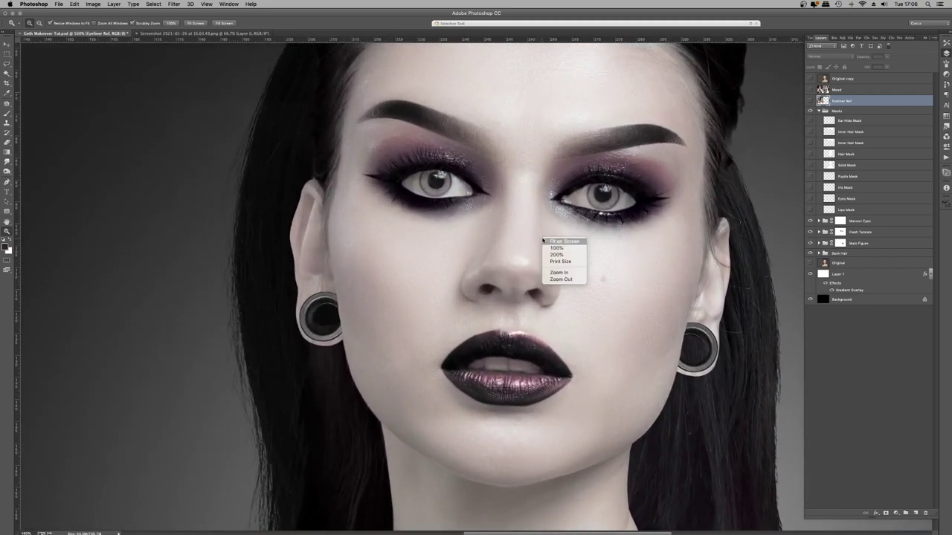
click(551, 242)
right_click(571, 204)
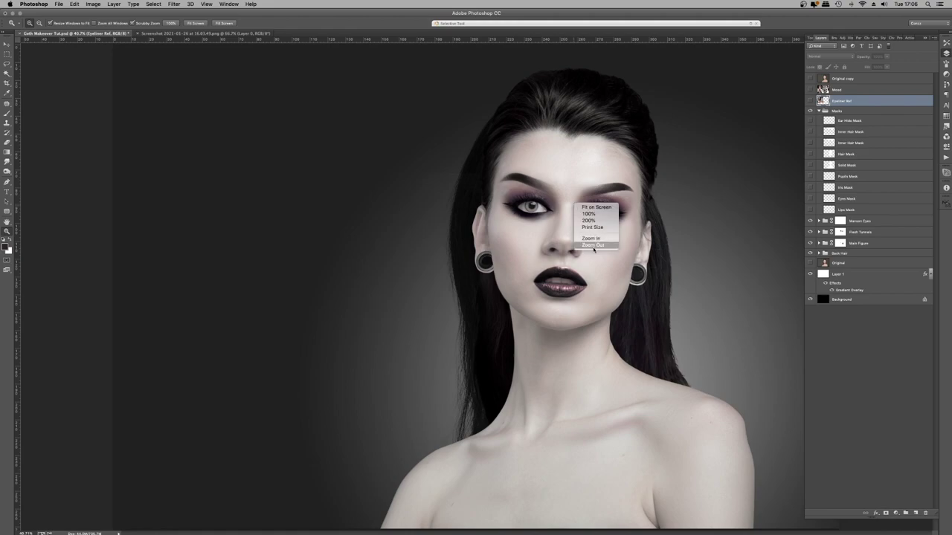
click(611, 269)
right_click(571, 211)
click(589, 258)
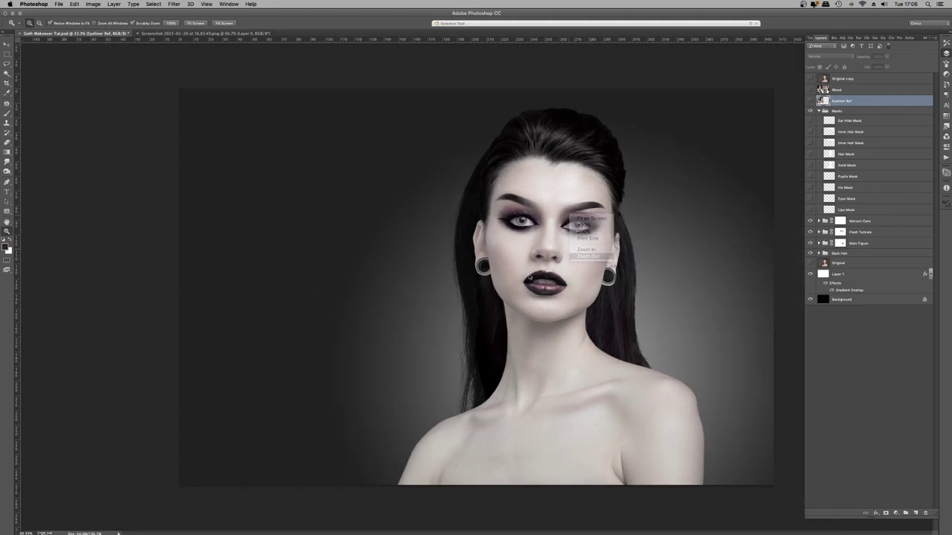
drag(501, 260, 506, 256)
right_click(525, 224)
click(547, 226)
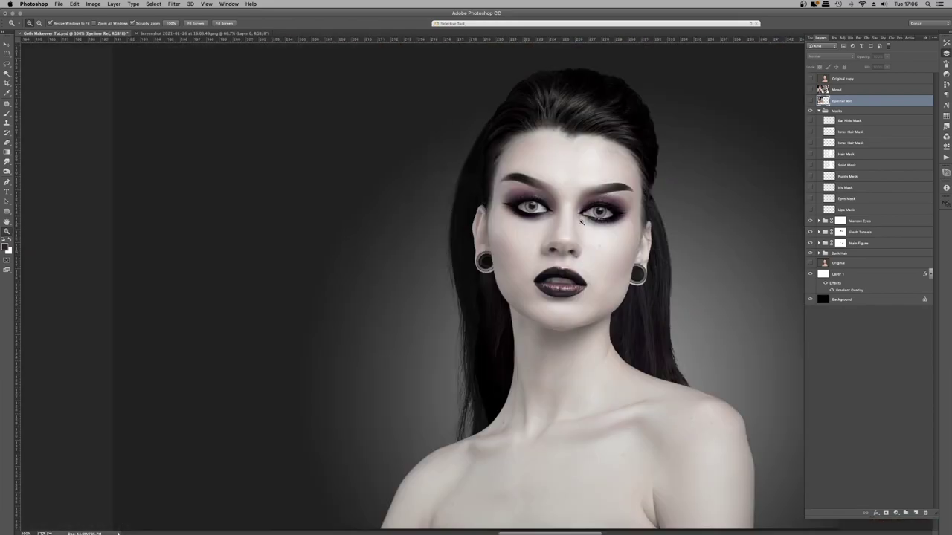
right_click(599, 180)
click(617, 221)
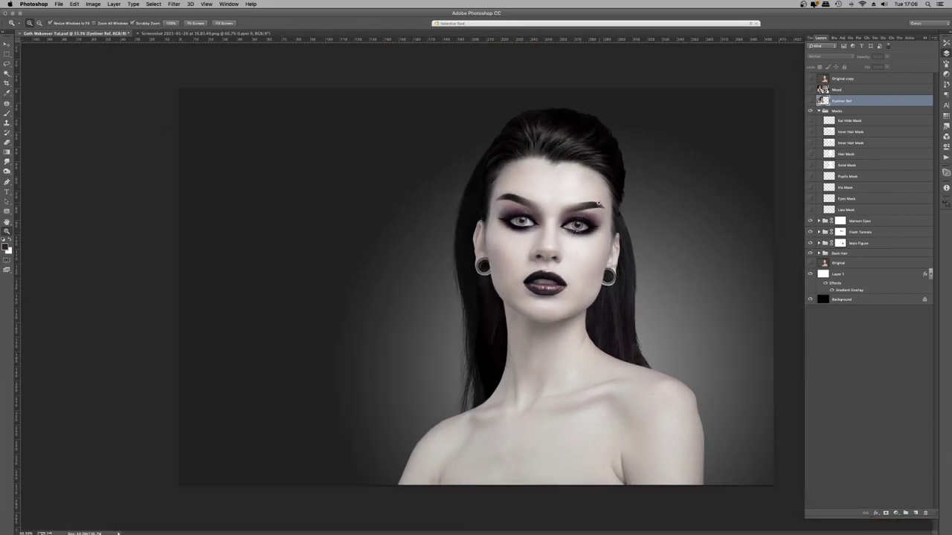
right_click(602, 203)
click(617, 244)
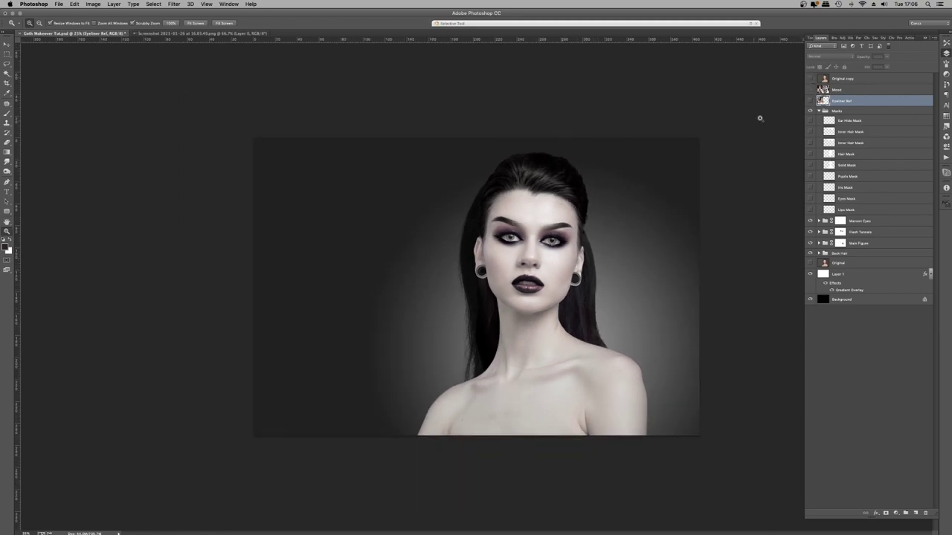
click(530, 235)
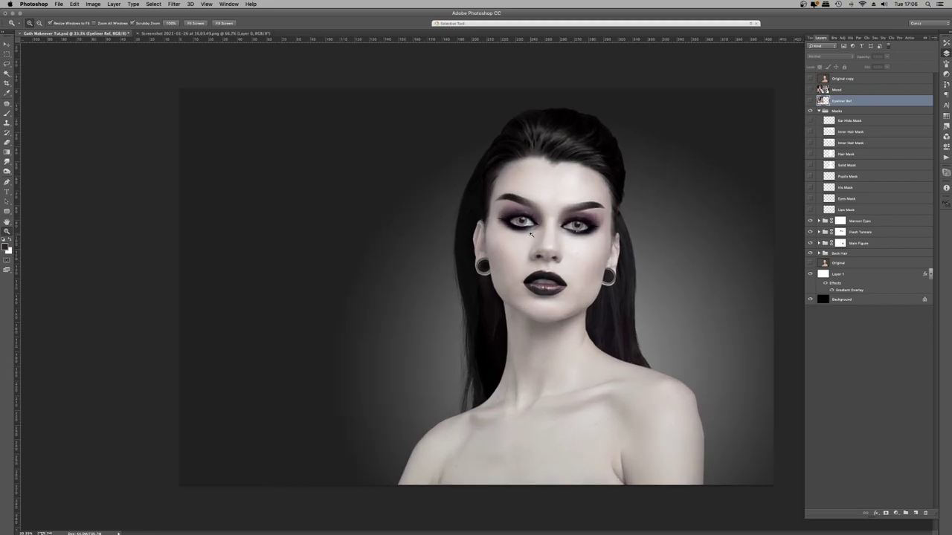
right_click(580, 255)
click(587, 255)
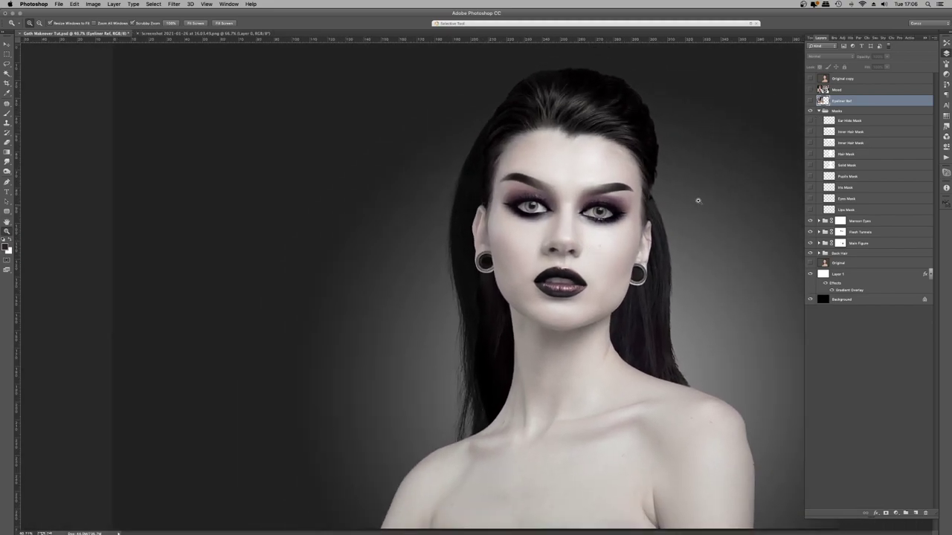
right_click(629, 191)
click(655, 237)
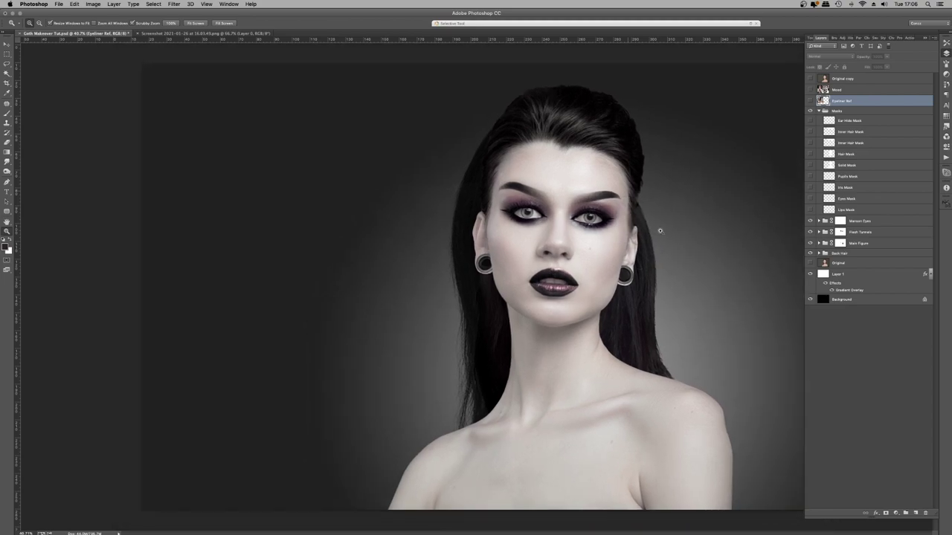
Collapse and re-expand the Masks group to review the mask layers it contains.
click(820, 111)
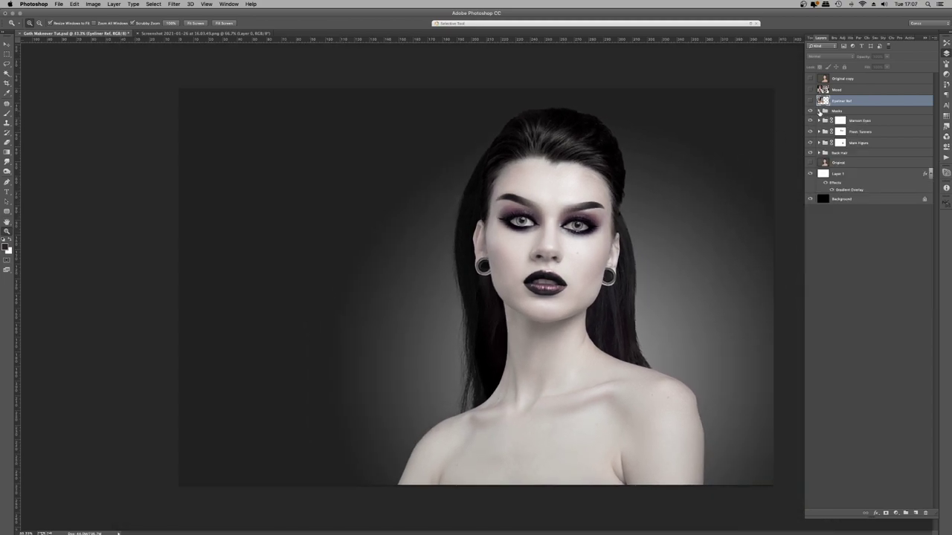
click(818, 111)
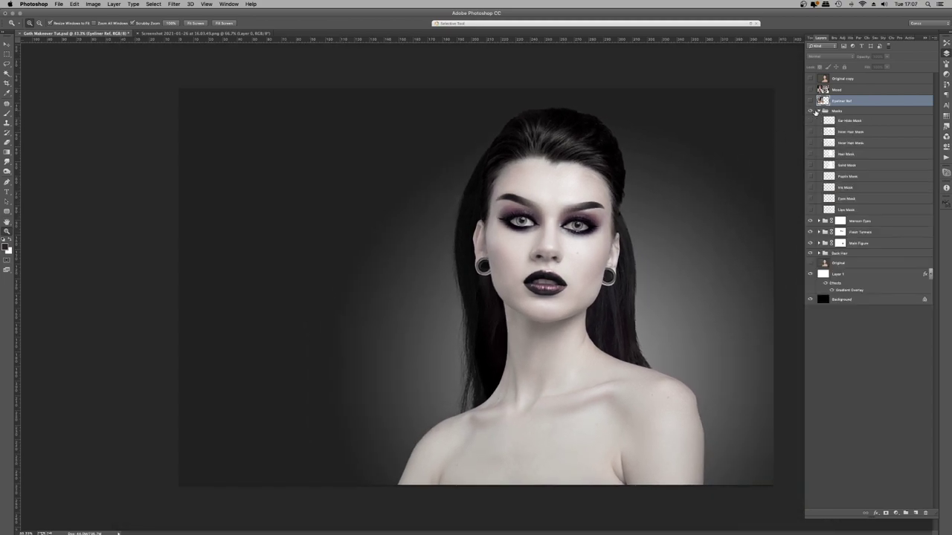
click(818, 111)
click(818, 112)
click(818, 111)
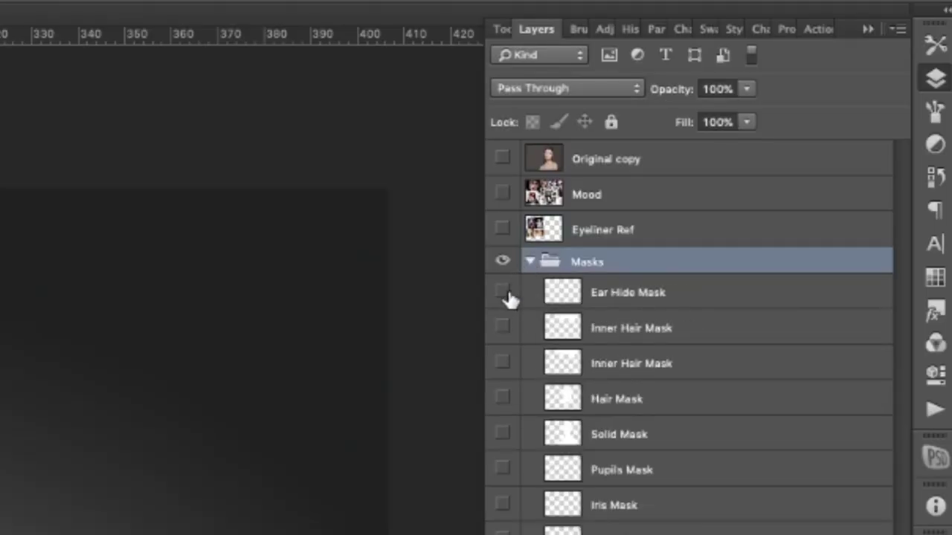
Toggle the Ear Hide Mask layer on and off, and show the upper Inner Hair Mask layer over the portrait.
click(503, 294)
click(504, 293)
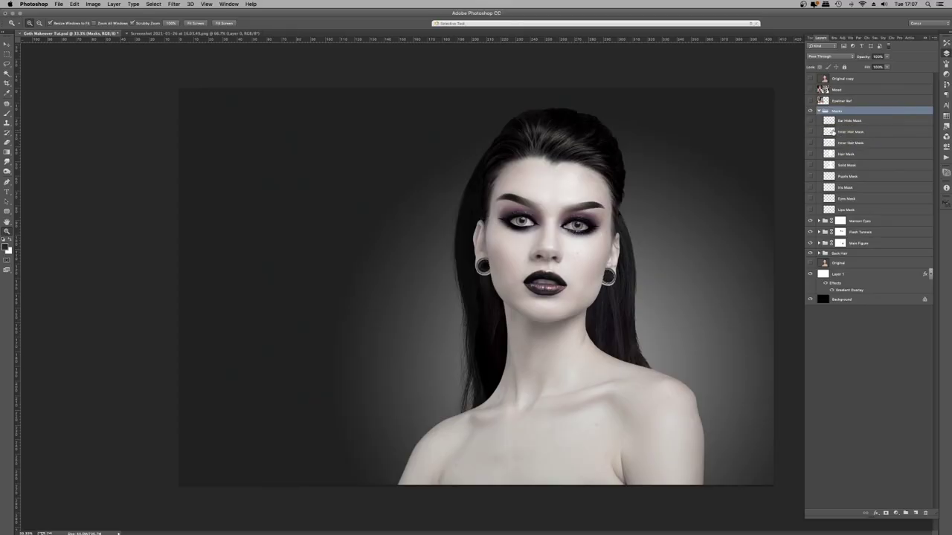
click(811, 132)
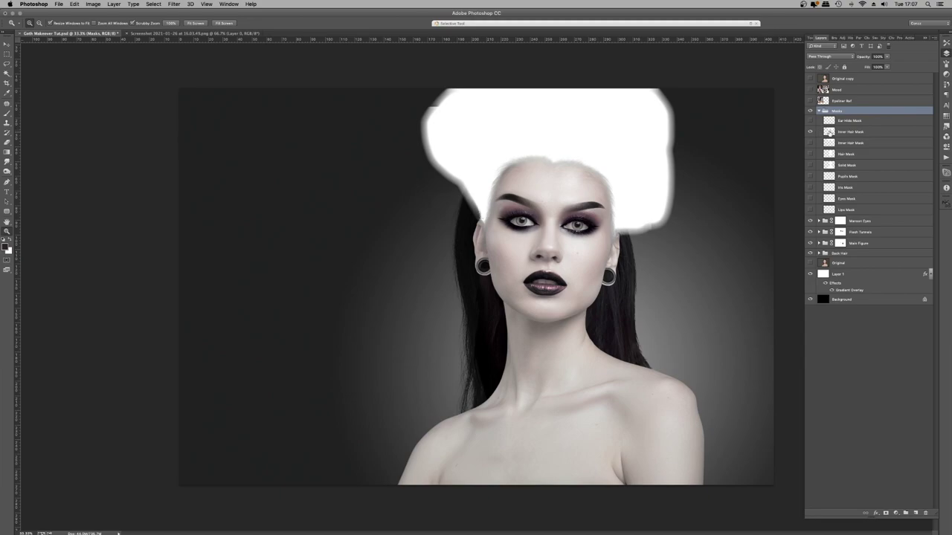
Load the upper Inner Hair Mask layer as a selection, hide the layer, and deselect.
click(828, 131)
super+click(828, 134)
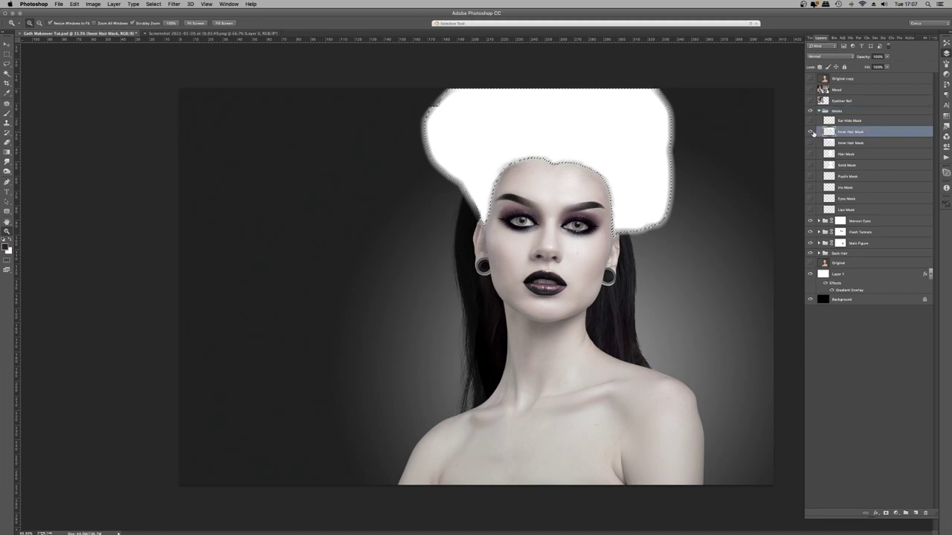
click(810, 131)
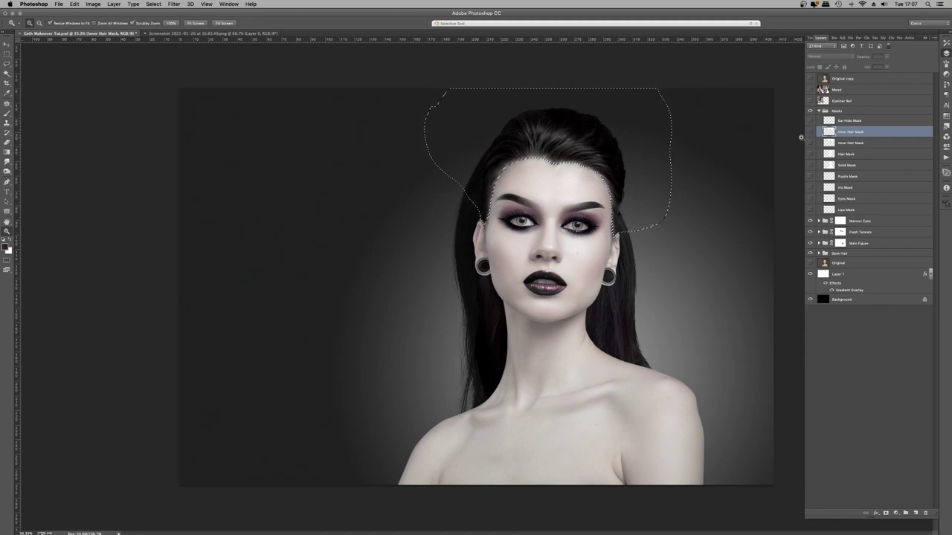
key(super+d)
Load the lower Inner Hair Mask and the Hair Mask as selections, and briefly show the Hair Mask over the portrait.
super+click(830, 143)
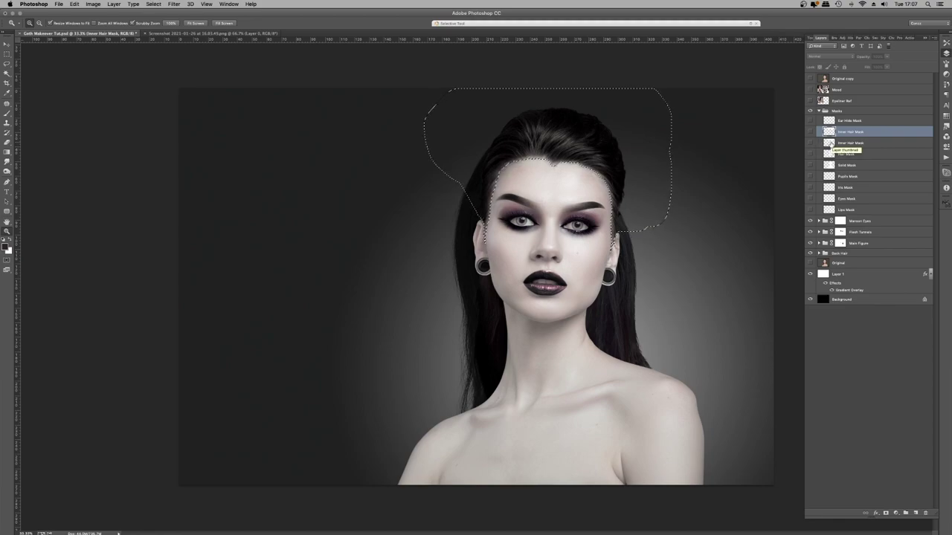
super+click(828, 155)
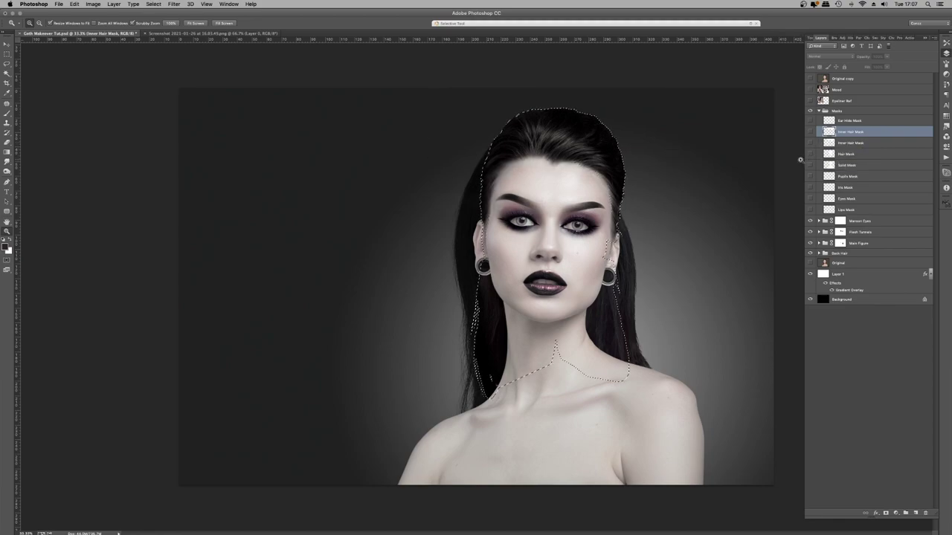
click(810, 154)
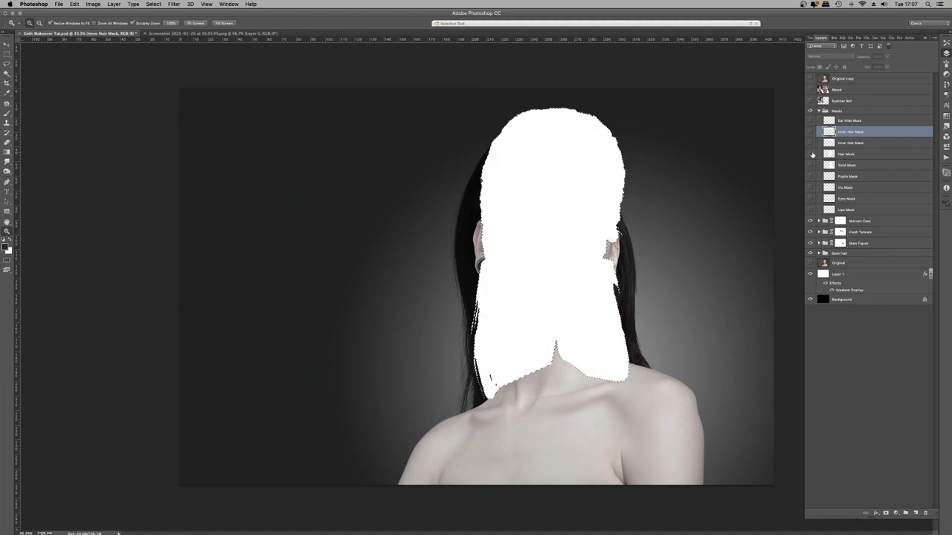
click(811, 154)
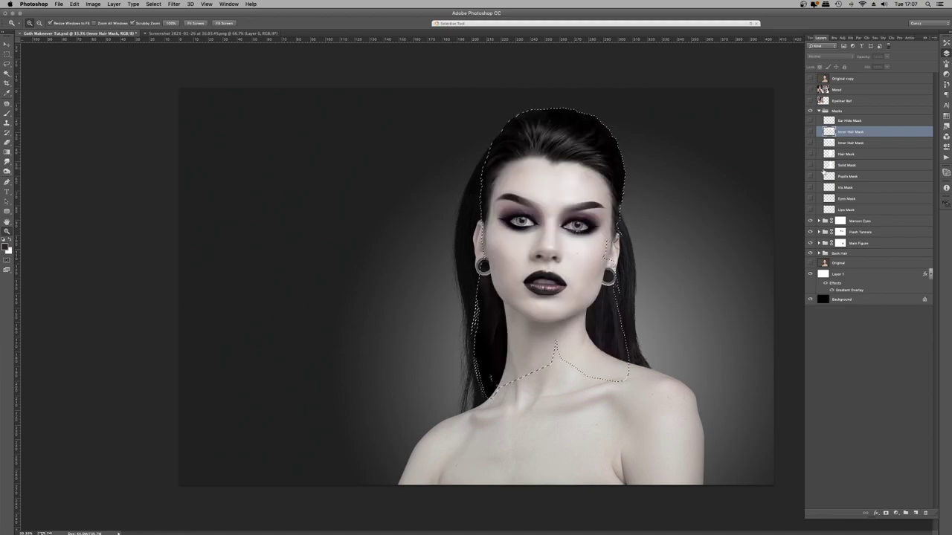
Load the Pupils Mask as a selection, toggle its layer over the eyes up close, and deselect.
click(825, 176)
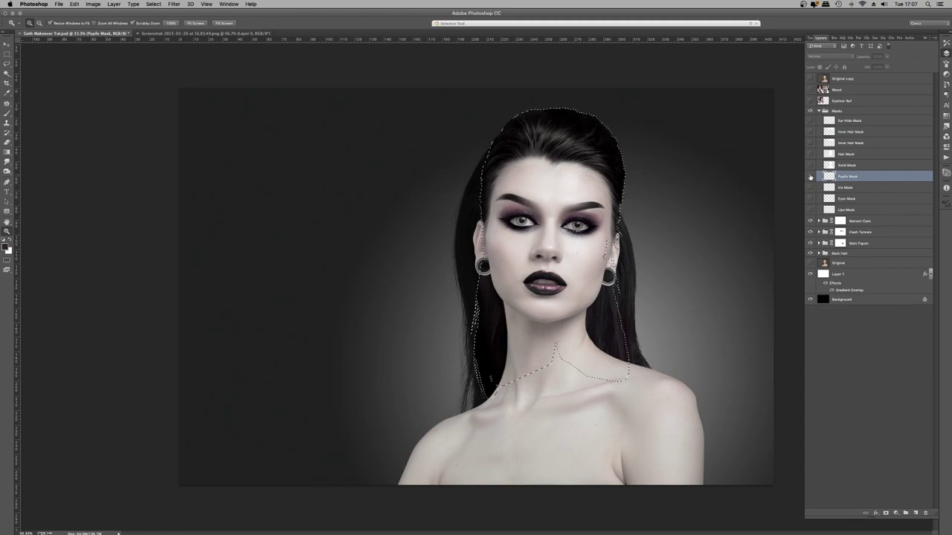
super+click(825, 177)
drag(539, 221, 542, 221)
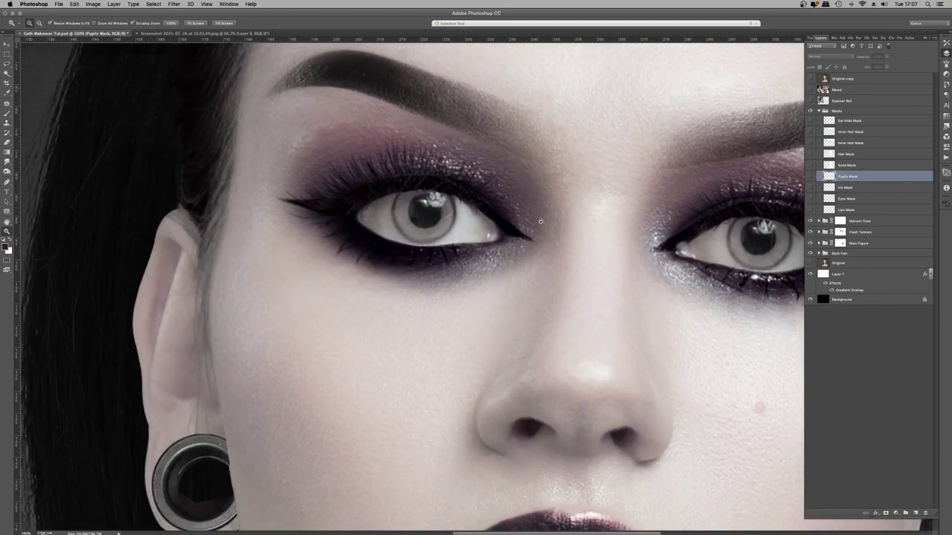
click(809, 177)
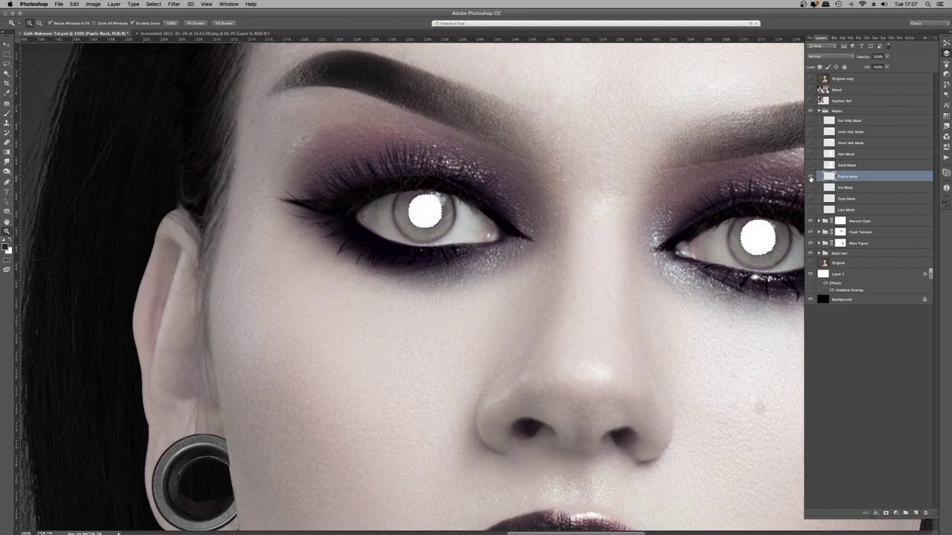
click(810, 177)
key(super+z)
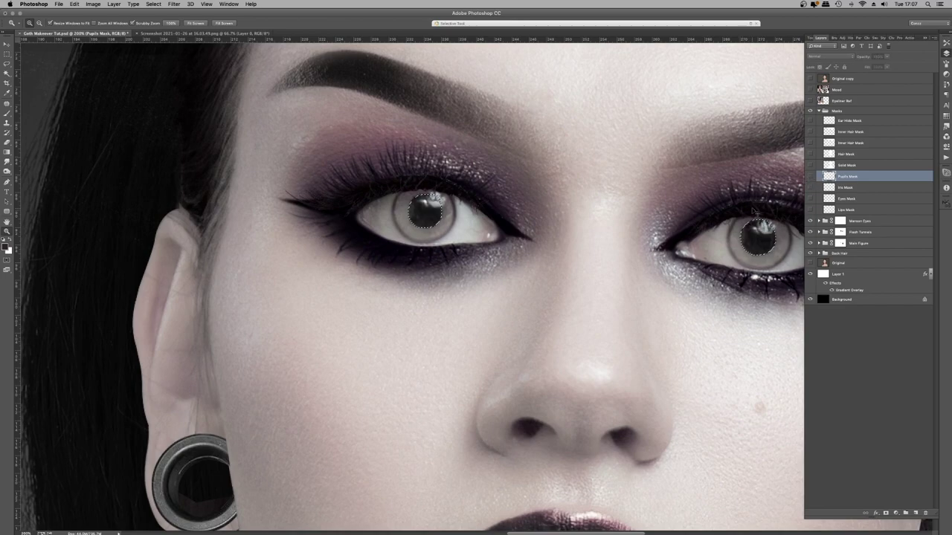
right_click(526, 187)
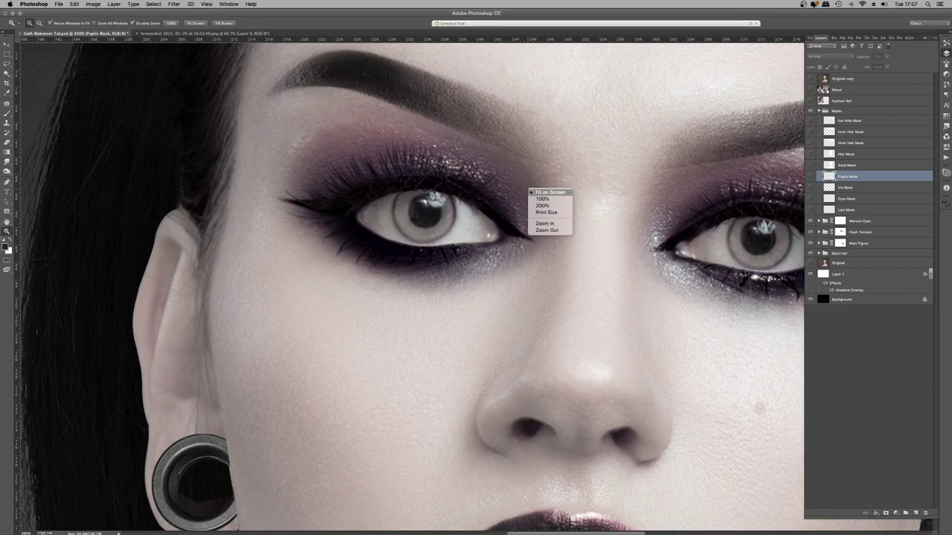
click(541, 192)
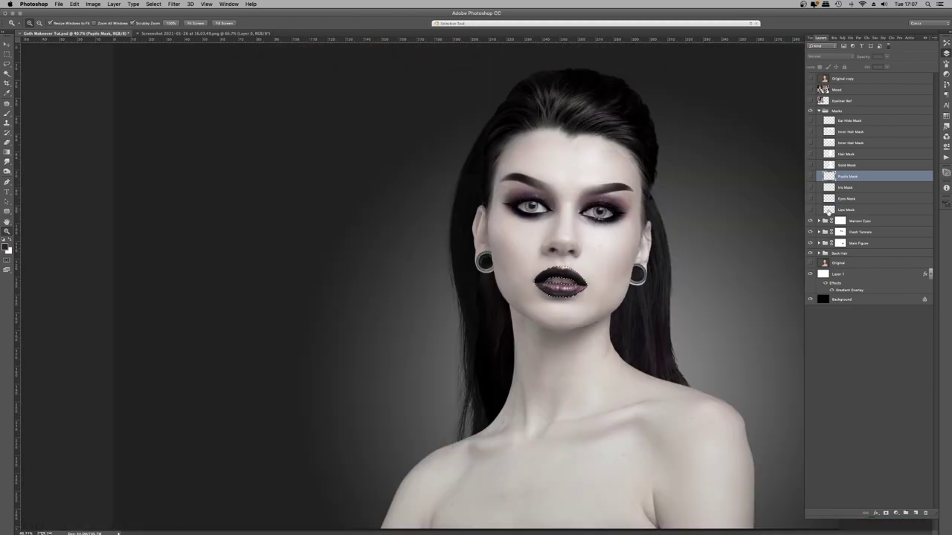
Load the remaining eye, hair and ear mask layers as selections in turn to preview their outlines, and deselect.
super+click(828, 201)
super+click(829, 152)
super+click(830, 131)
super+click(830, 121)
key(super+d)
Collapse the Masks group and toggle its visibility off and on.
click(819, 111)
click(810, 111)
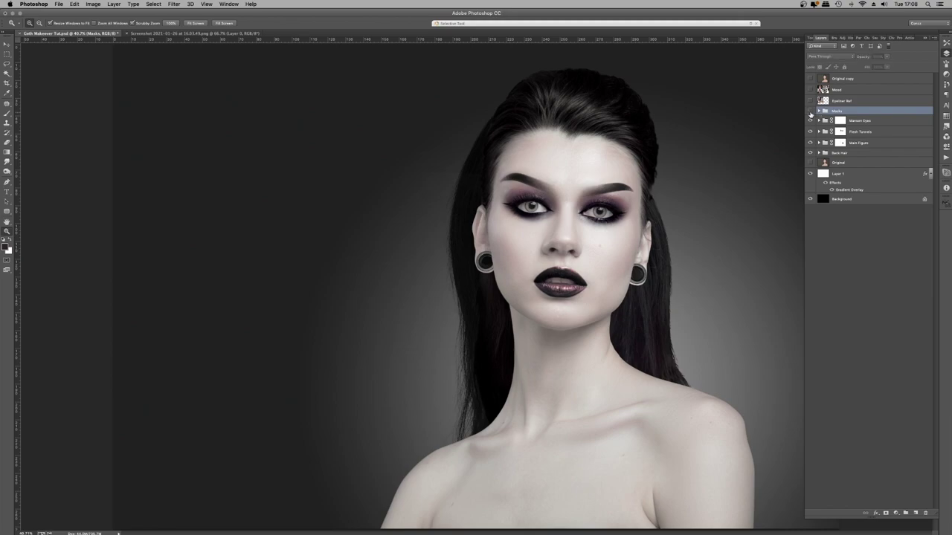
click(811, 110)
Compare the face with and without the Manson Eyes and Flesh Tunnels groups, and expand Flesh Tunnels to review its layers.
right_click(619, 210)
click(637, 252)
alt+click(626, 278)
click(626, 278)
click(626, 278)
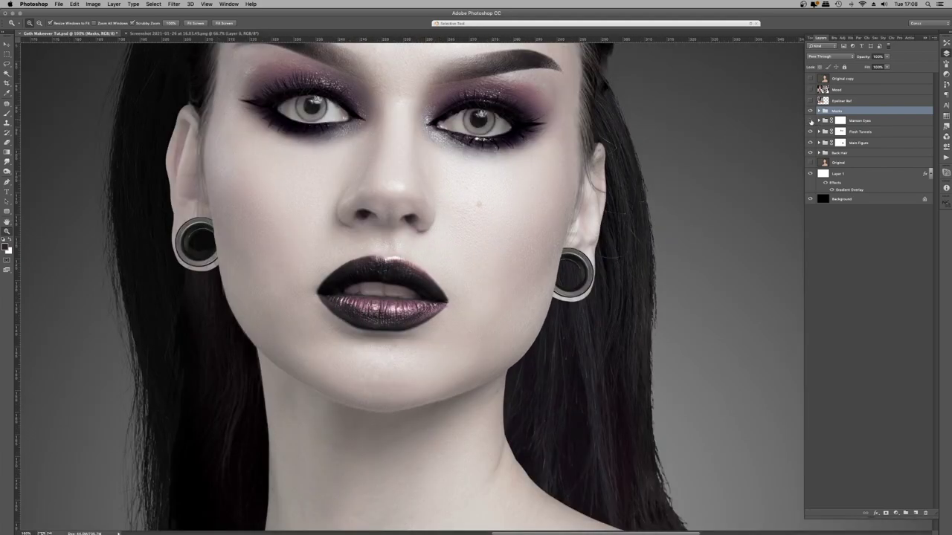
click(810, 120)
click(811, 132)
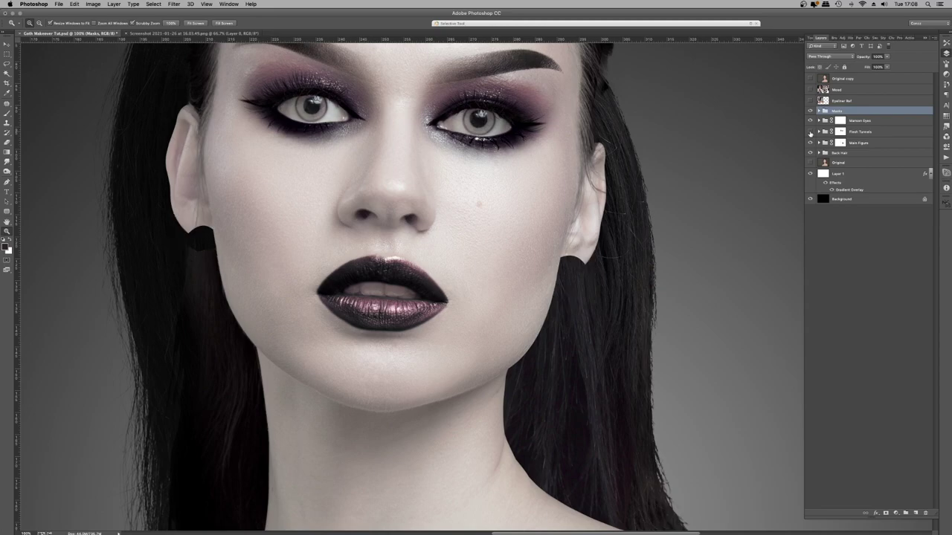
click(817, 133)
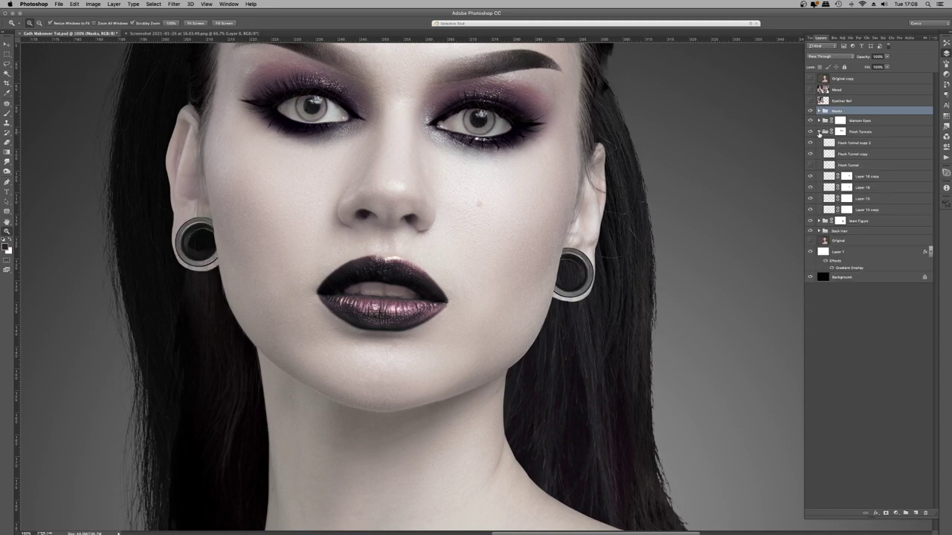
Expand the Main Figure group, toggle its Eyeliner Shapes and Eyebrow Replace groups, and review the layers inside Eyebrow Replace.
click(819, 143)
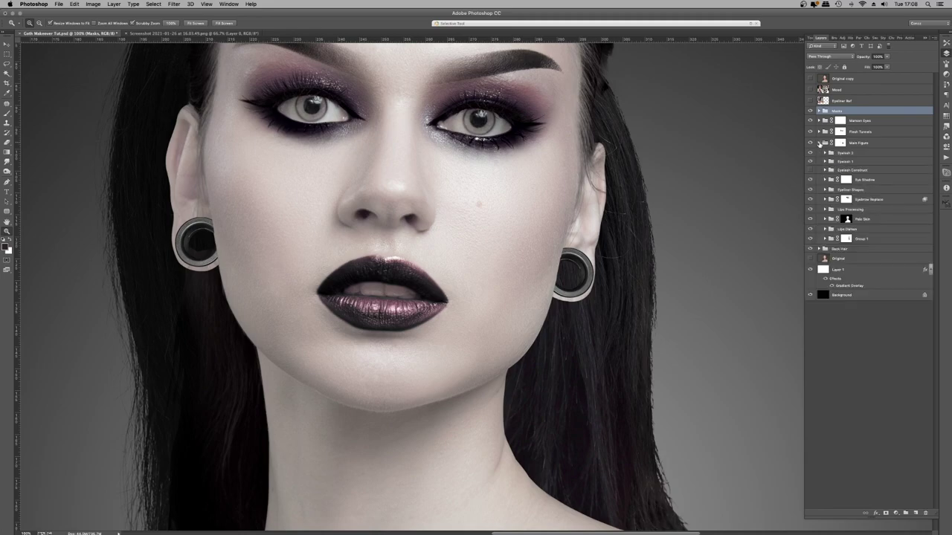
click(810, 190)
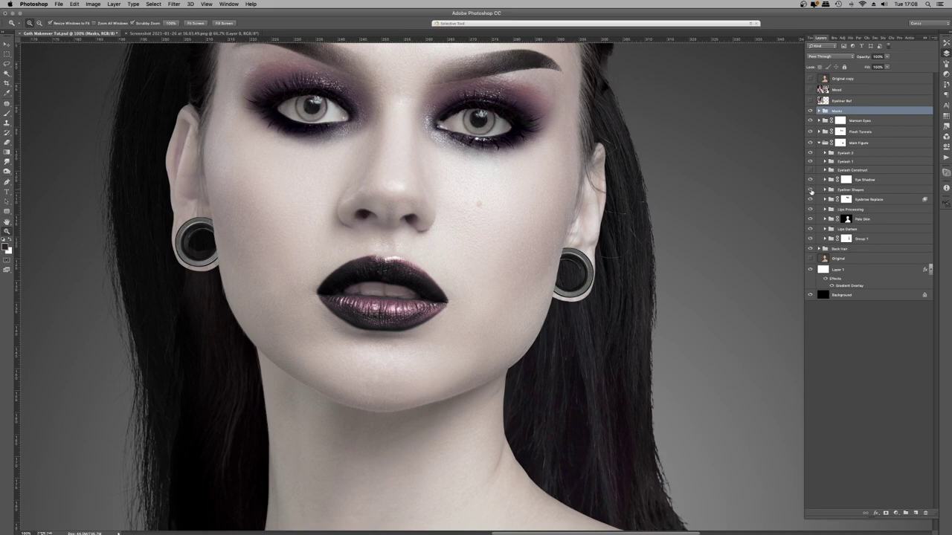
scroll(600, 214, up, 3)
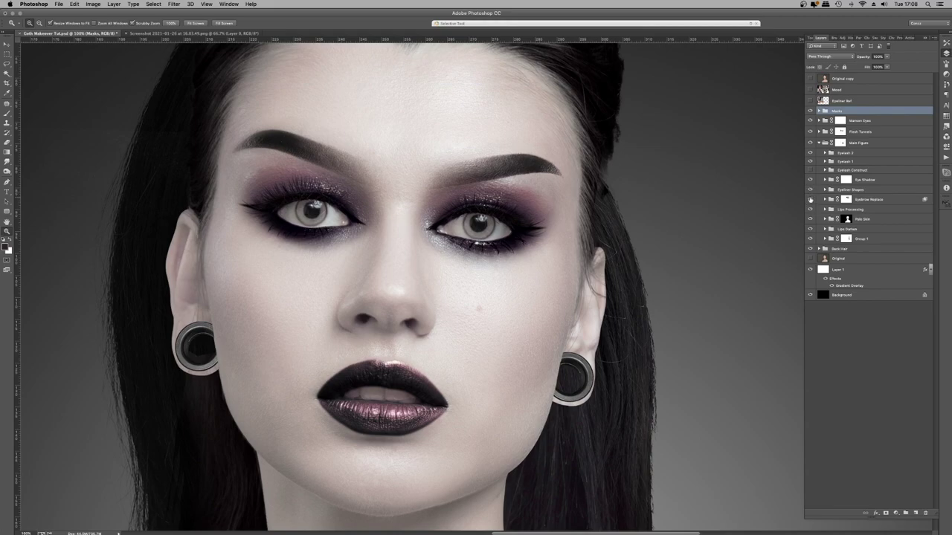
click(810, 200)
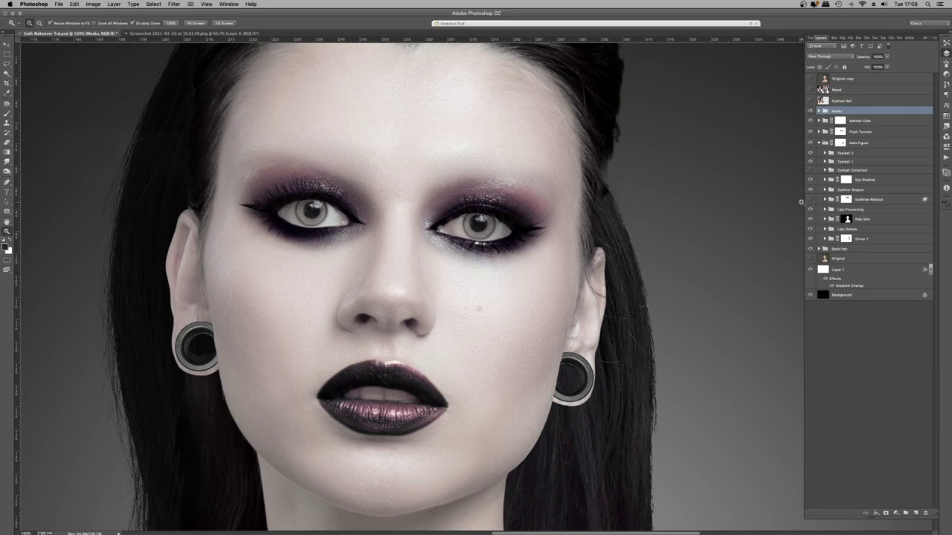
click(810, 199)
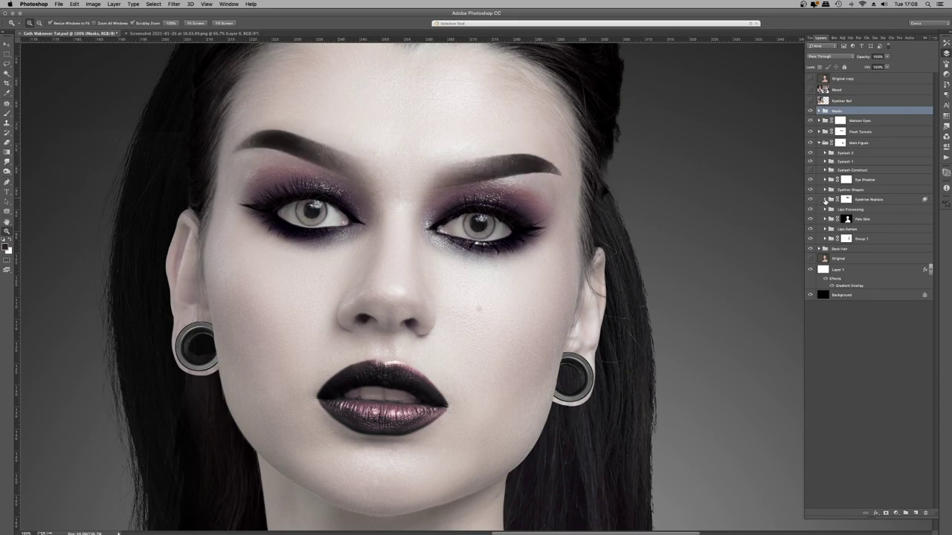
click(825, 199)
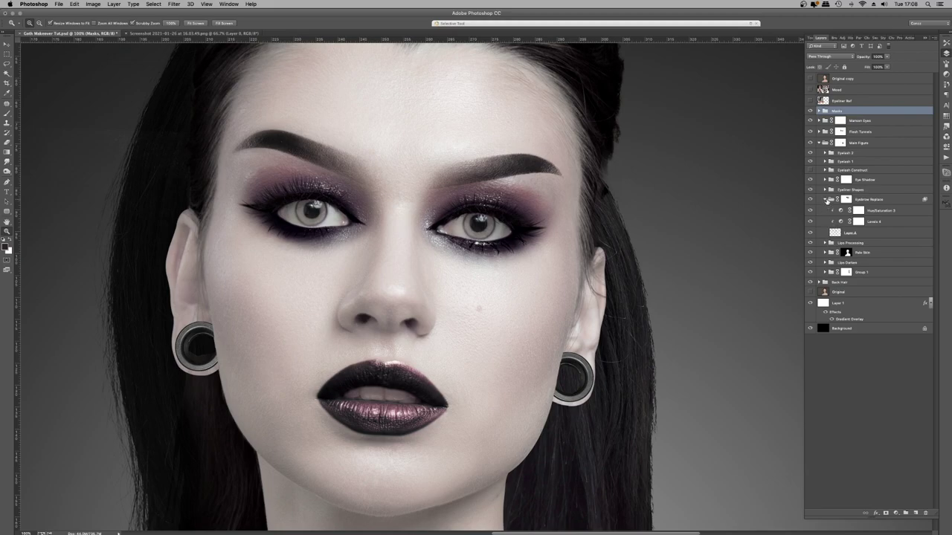
click(825, 199)
Examine the eye makeup up close, and compare the portrait with and without the Lips Processing and Pale Skin groups.
right_click(507, 178)
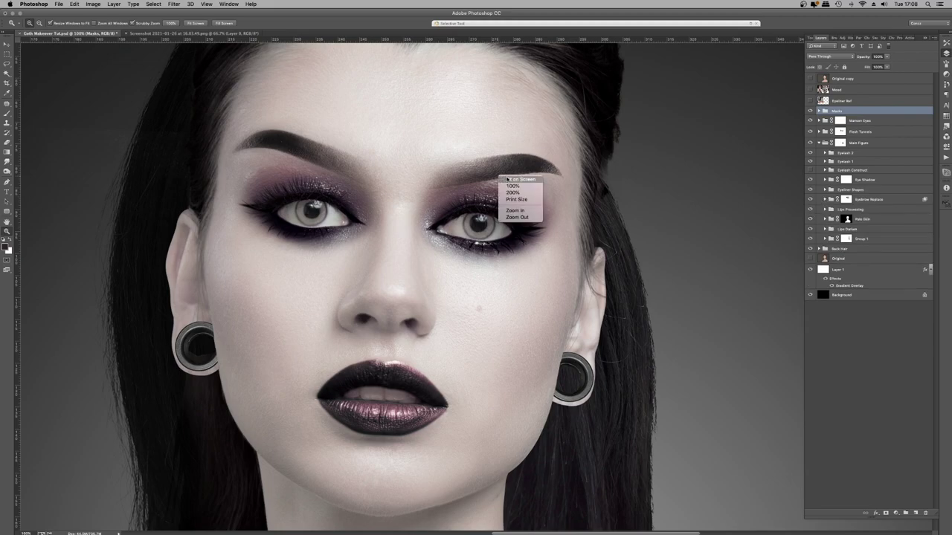
click(520, 180)
drag(579, 197, 580, 197)
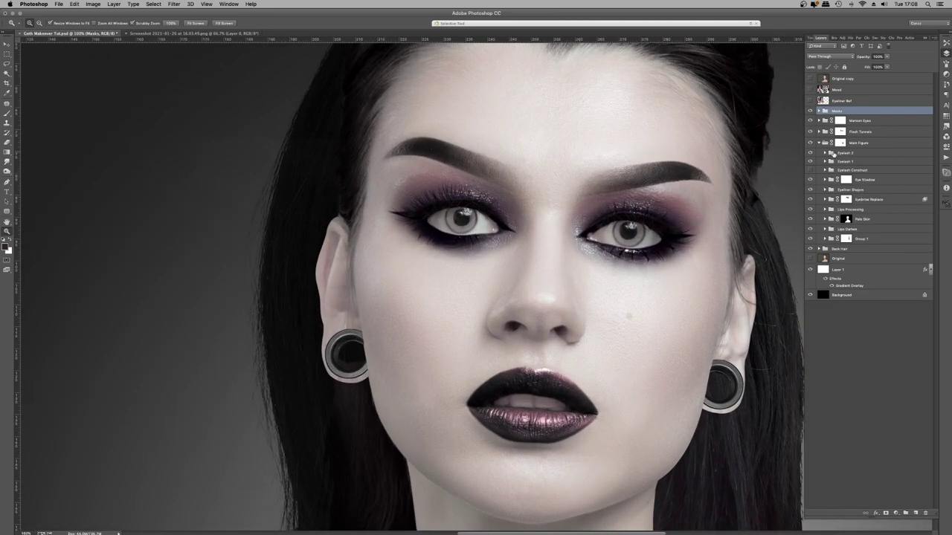
click(619, 243)
right_click(577, 218)
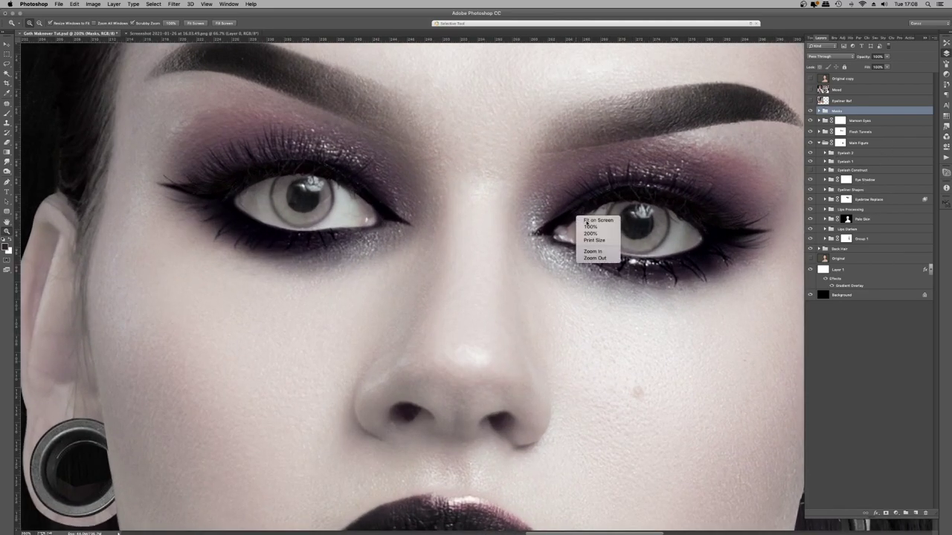
click(587, 221)
click(604, 199)
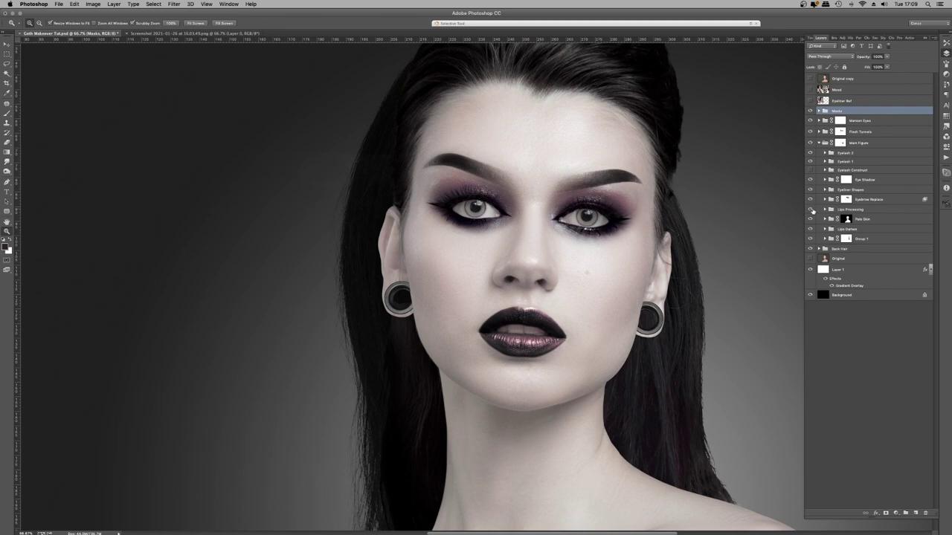
click(812, 212)
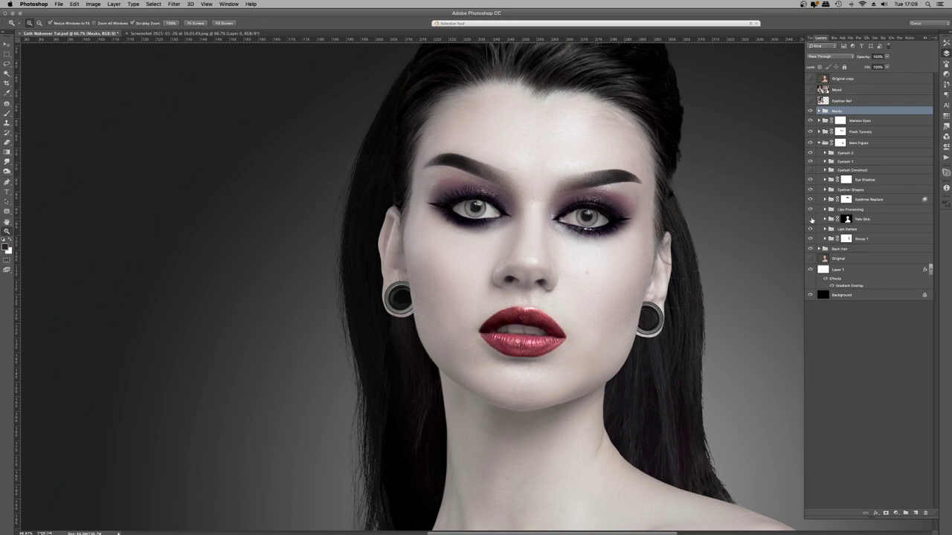
click(812, 219)
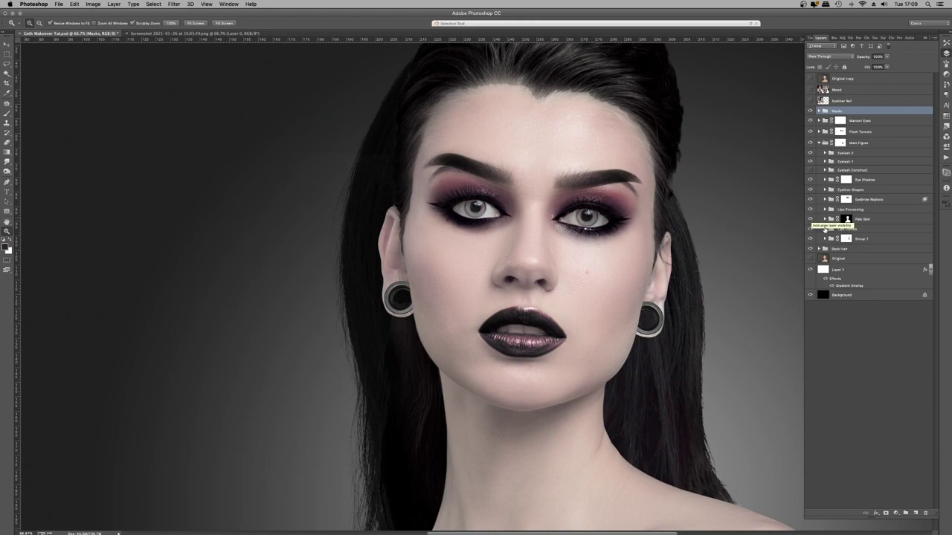
click(863, 230)
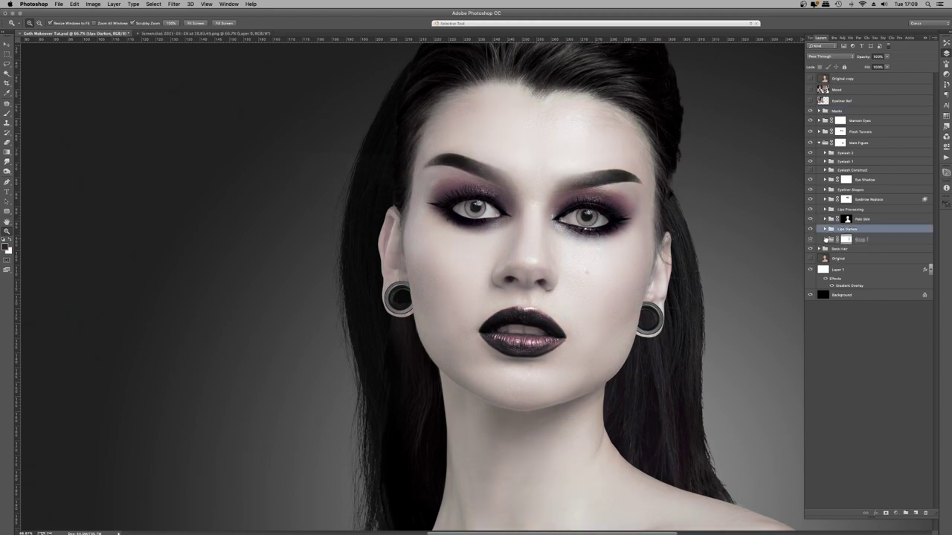
drag(835, 238, 837, 230)
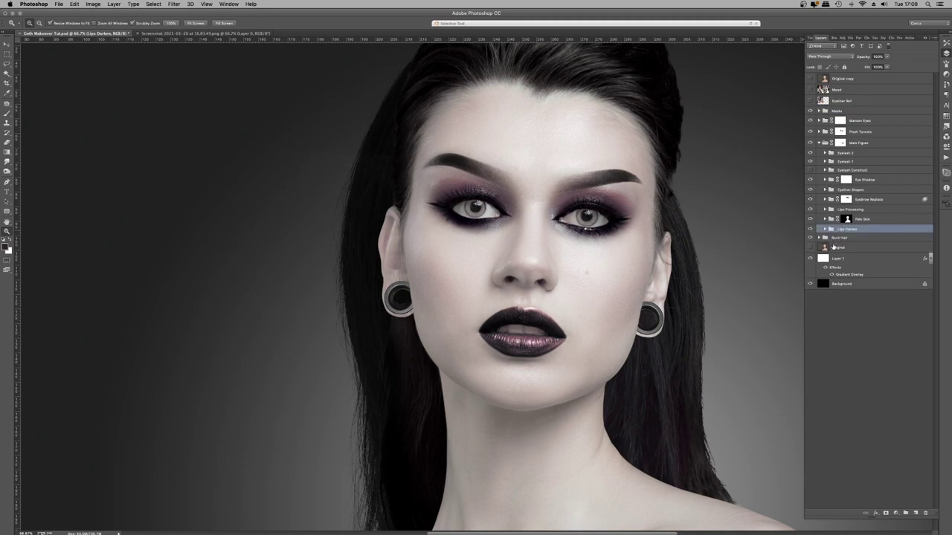
key(super+z)
Expand the Back Hair group, select Layer 13, and review the hair in the full composition.
click(838, 249)
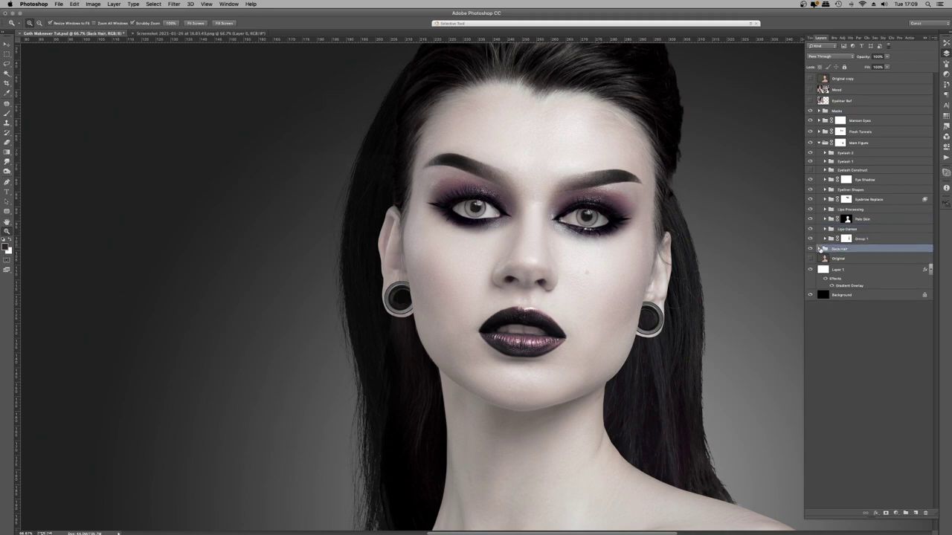
click(820, 248)
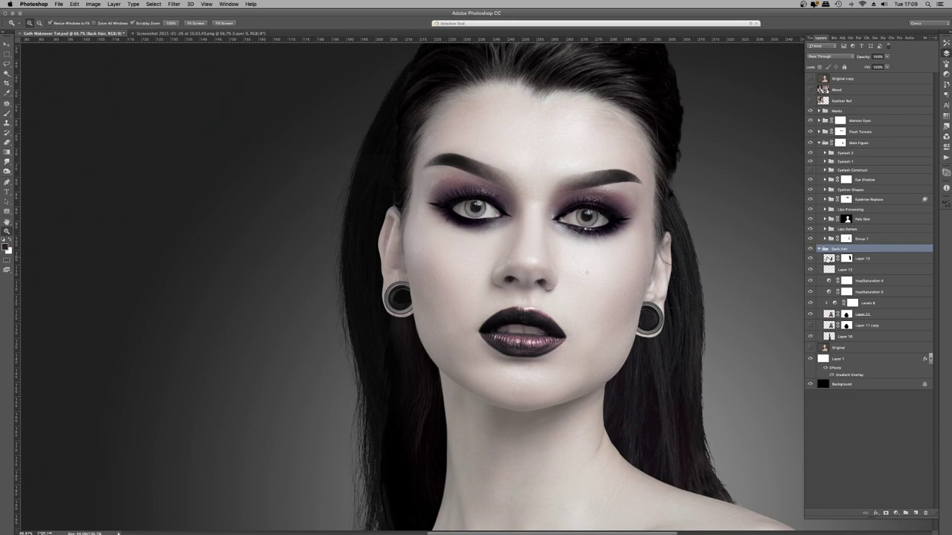
click(828, 259)
right_click(535, 235)
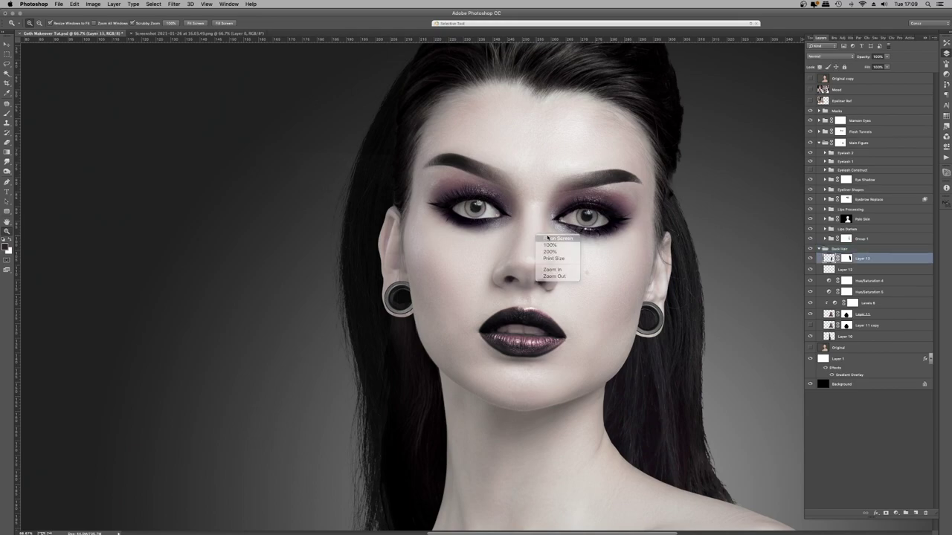
click(550, 238)
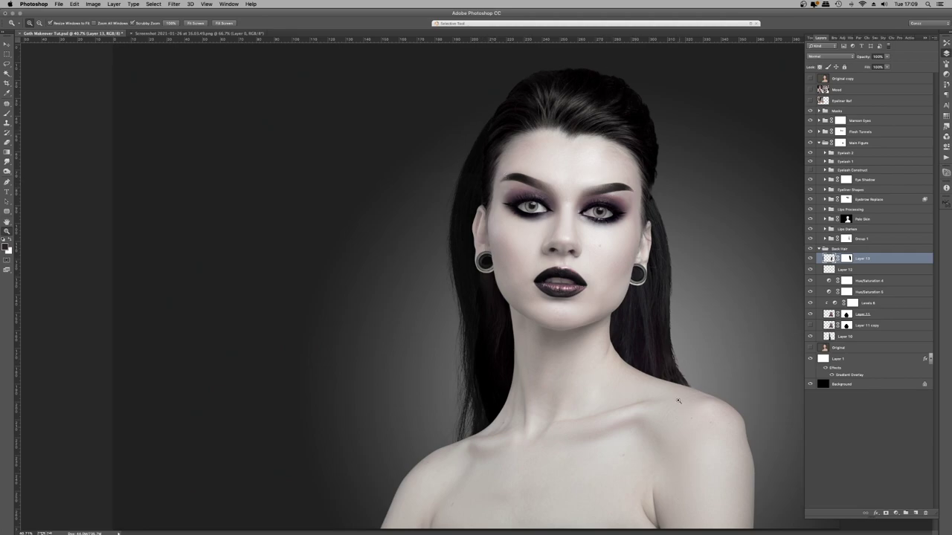
right_click(623, 211)
click(641, 251)
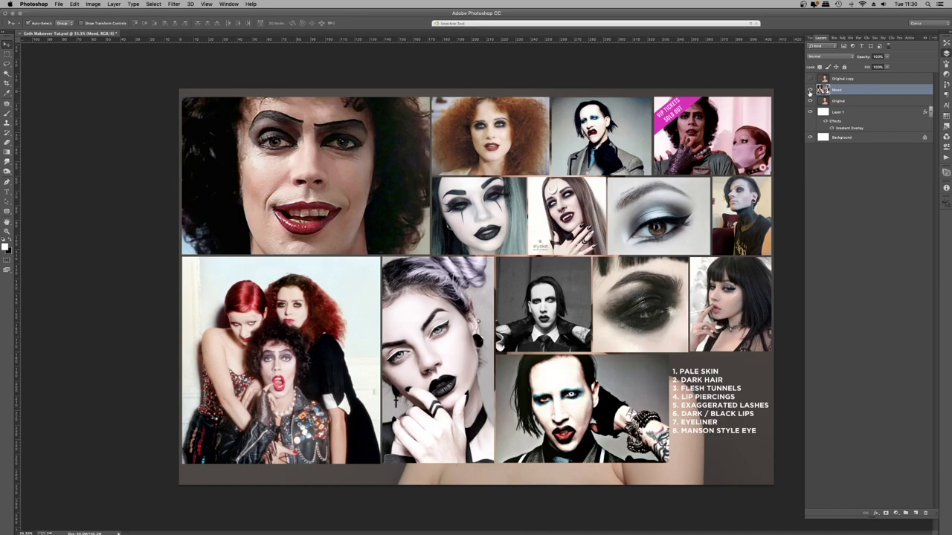
Hide the Mood reference board and add a layer named Solid Mask directly above the Original layer.
click(810, 90)
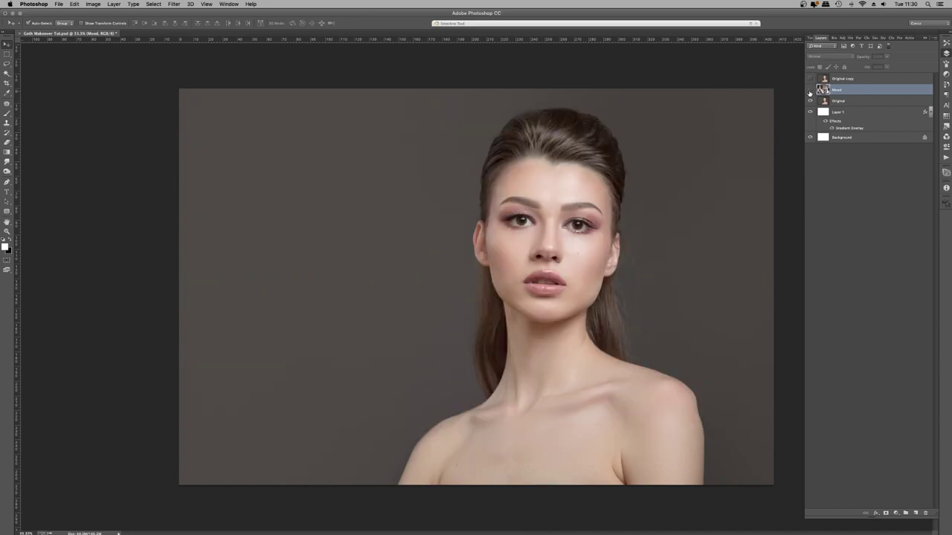
click(810, 90)
click(810, 90)
click(844, 103)
key(super+shift+n)
text(Solid Mask)
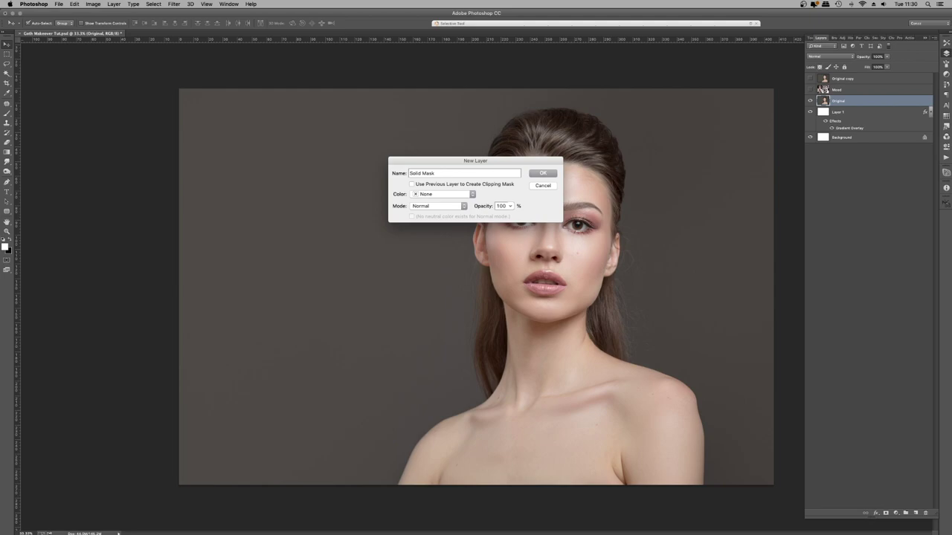
key(Return)
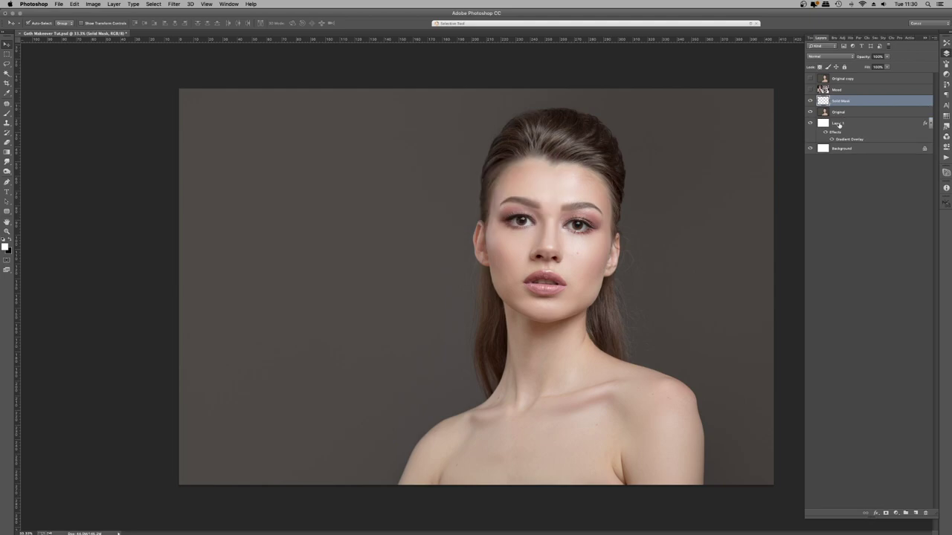
Start a Pen tool path on Solid Mask, tracing the solid edges of the figure's body, ear and head up close.
key(p)
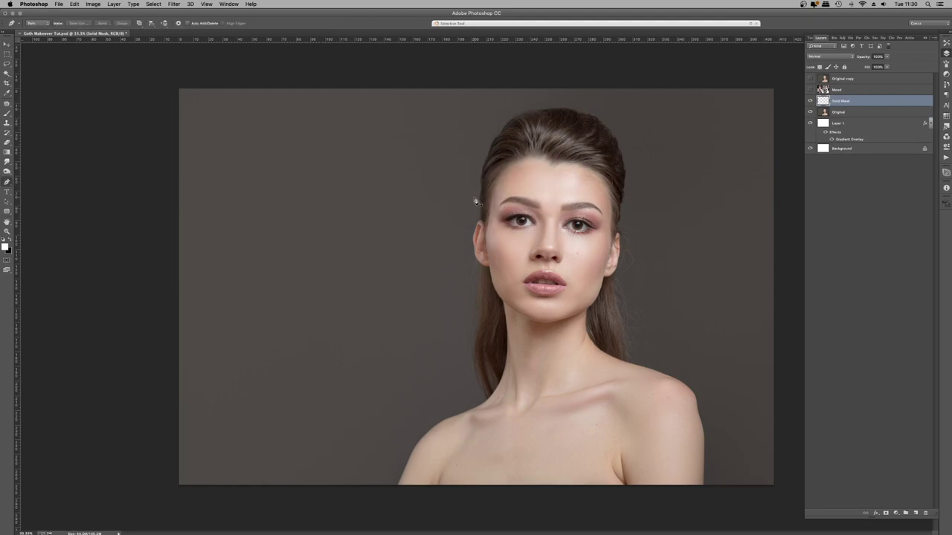
key(super+plus)
key(super+plus)
key(super+plus)
key(super+plus)
click(94, 480)
click(195, 248)
drag(313, 216, 223, 386)
click(527, 242)
drag(563, 201, 402, 435)
drag(440, 282, 441, 240)
drag(442, 155, 409, 521)
click(299, 213)
drag(315, 278, 402, 398)
drag(342, 332, 320, 303)
click(302, 227)
drag(294, 175, 322, 318)
drag(319, 318, 323, 307)
click(342, 242)
Continue the path around the other ear, neck, shoulder and arm, and close it below the canvas edge.
key(super+minus)
key(super+minus)
key(super+minus)
key(super+minus)
click(582, 142)
key(super+plus)
key(super+plus)
key(super+plus)
key(super+plus)
key(super+plus)
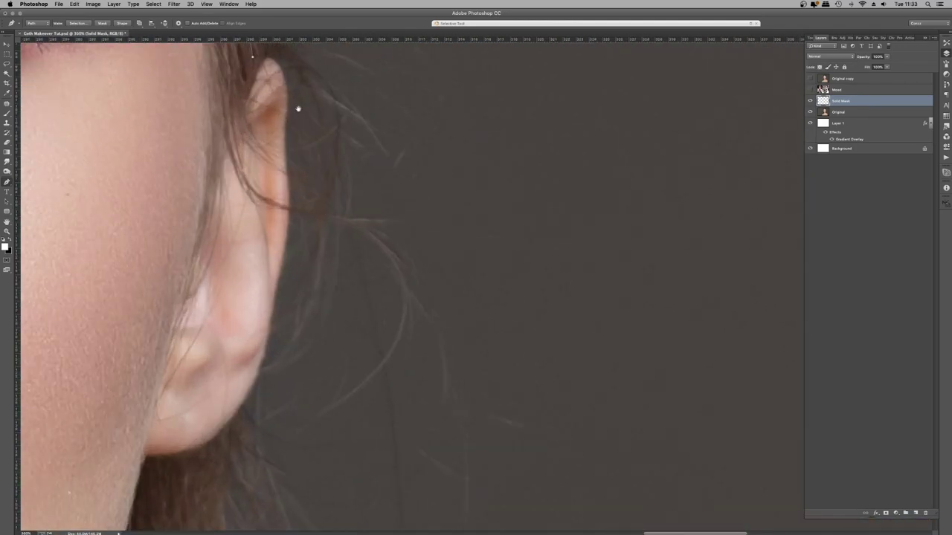
drag(297, 108, 413, 221)
click(406, 285)
drag(413, 323, 427, 115)
drag(381, 301, 379, 309)
scroll(379, 307, down, 15)
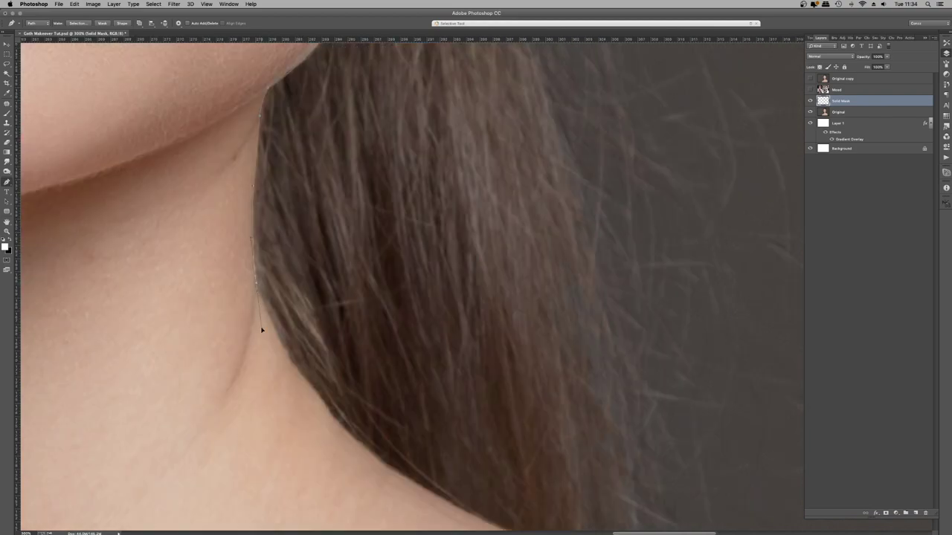
scroll(414, 180, down, 15)
scroll(414, 181, right, 5)
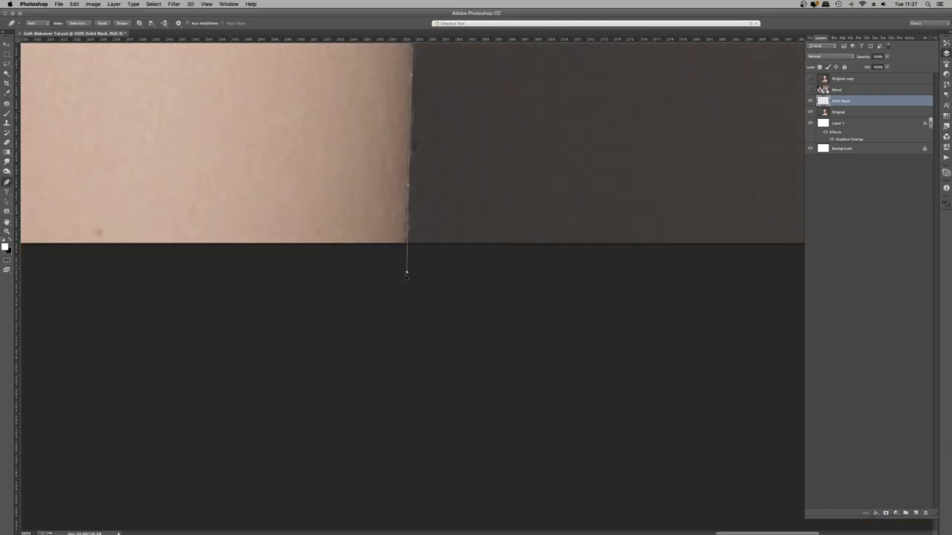
scroll(537, 316, down, 6)
Fill the closed figure path with white on the Solid Mask layer and delete the path.
right_click(537, 317)
click(575, 355)
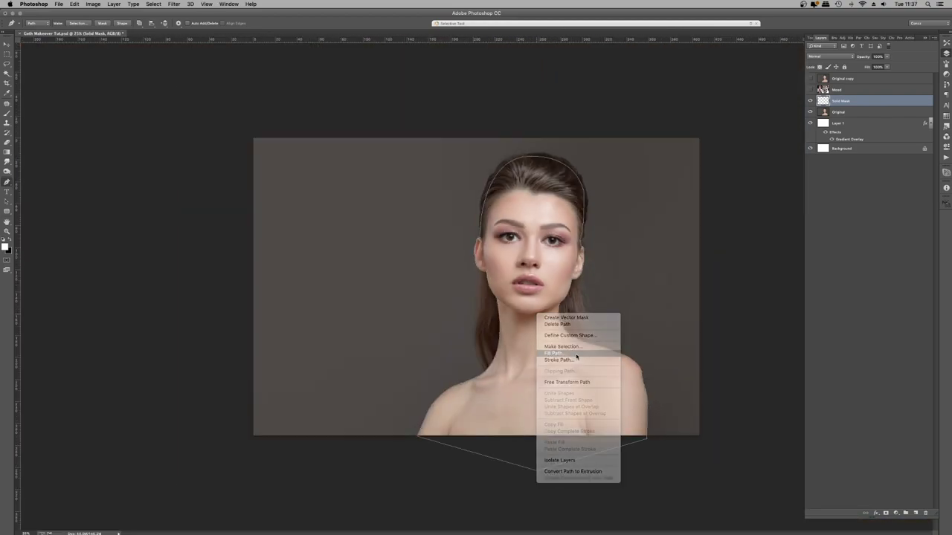
click(437, 112)
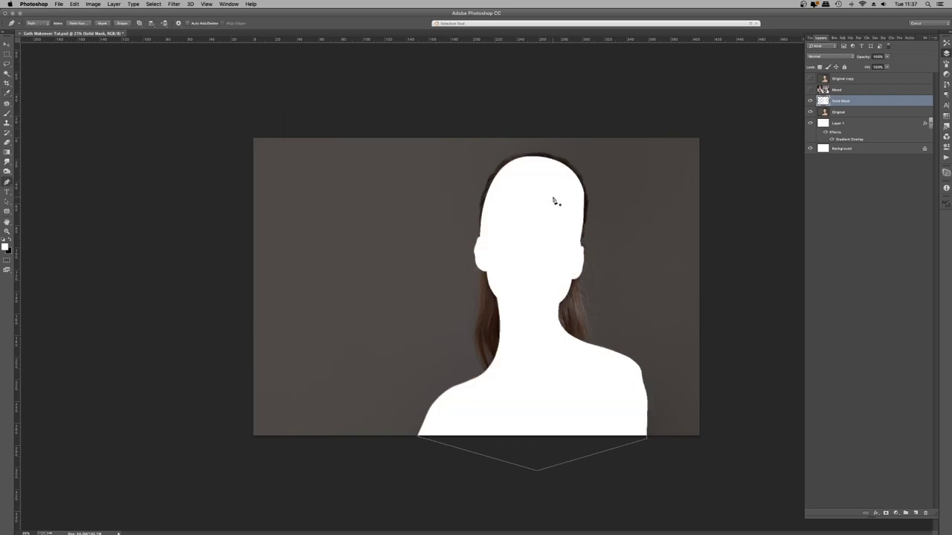
right_click(557, 208)
click(571, 209)
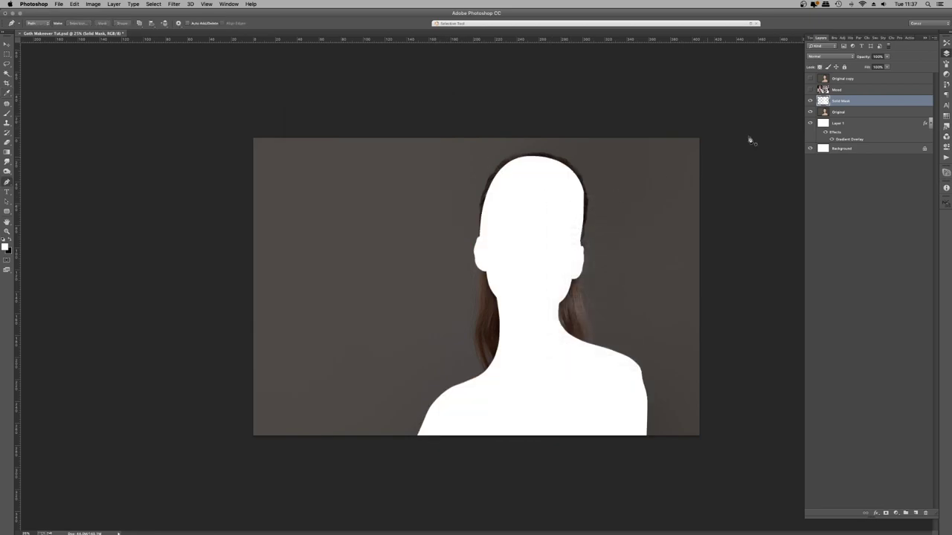
Hide the Solid Mask layer and add a layer named Hair Mask above it.
click(811, 101)
key(super+shift+n)
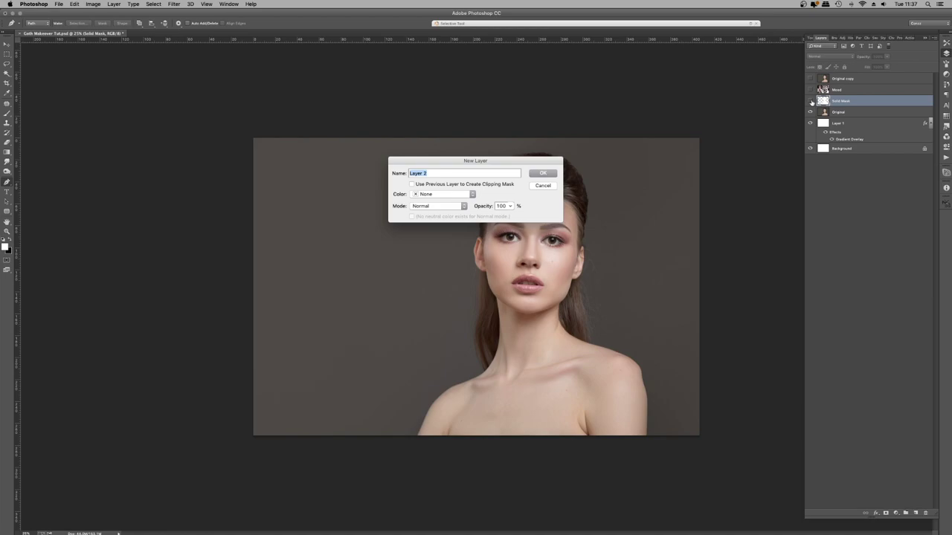
text(Hair Mask)
key(Return)
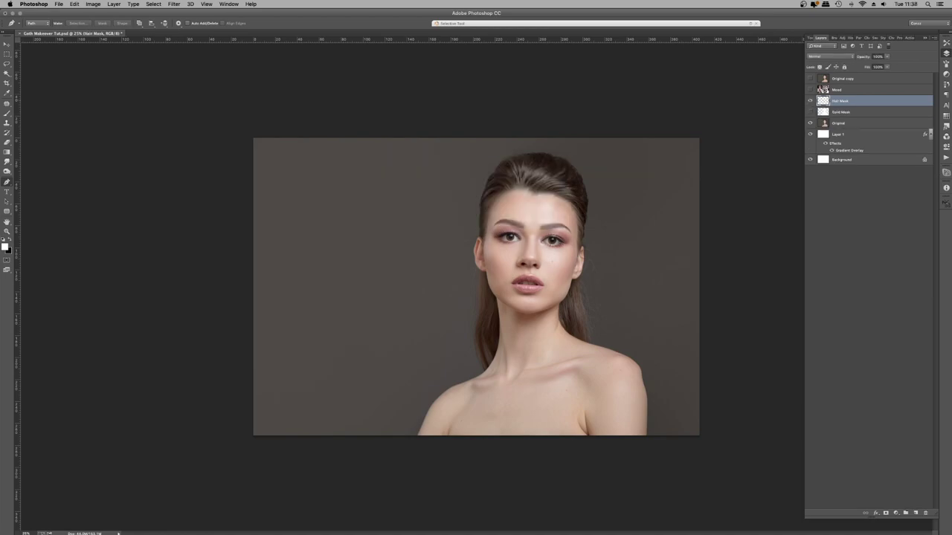
Lasso the hair beside the neck and around the head on both sides of the figure for the Hair Mask.
click(6, 232)
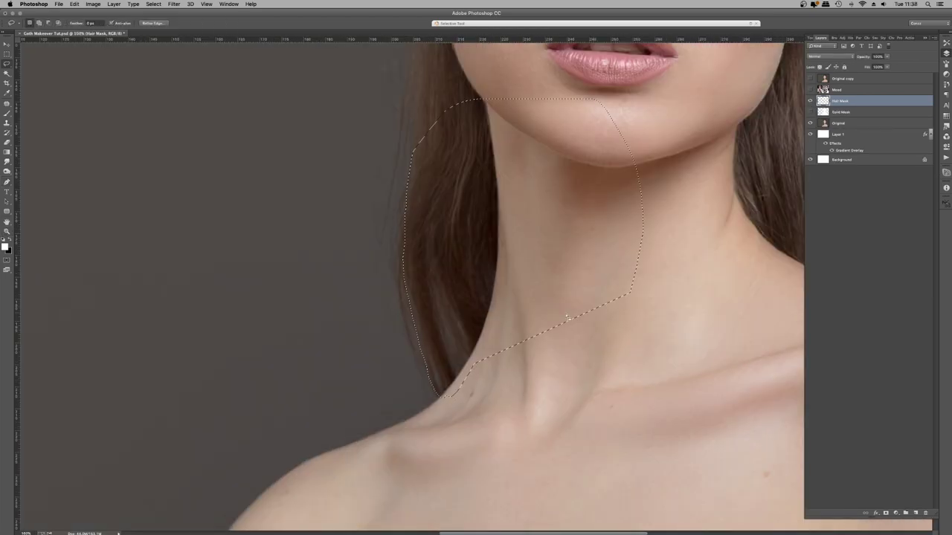
drag(435, 401, 392, 281)
mouse_move(372, 106)
mouse_down()
mouse_move(498, 313)
mouse_move(565, 148)
mouse_up()
scroll(498, 223, up, 5)
mouse_move(516, 144)
mouse_down()
mouse_move(709, 87)
mouse_move(74, 244)
mouse_up()
scroll(74, 245, right, 8)
mouse_move(192, 291)
mouse_down()
mouse_move(261, 114)
mouse_move(266, 129)
mouse_move(280, 124)
mouse_up()
scroll(266, 129, down, 5)
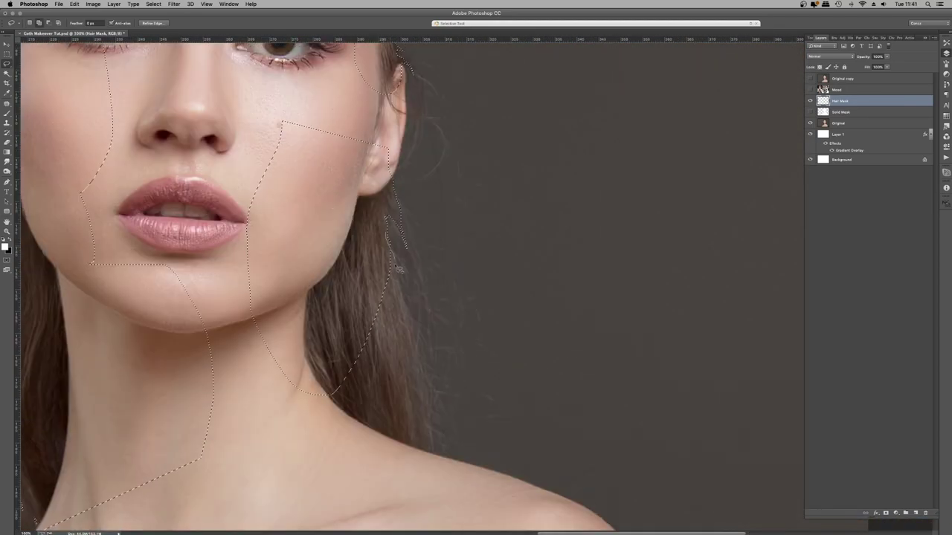
Load the Solid Mask outline as a selection, copy the figure from Original to a new layer, and add a layer mask.
key(super+0)
super+click(823, 113)
click(840, 123)
key(alt+super+r)
key(Escape)
key(super+j)
click(886, 513)
Open the brush presets for the cut-out's mask, apply the mask to Layer 2, and switch to the Clone Stamp tool.
key(b)
right_click(300, 229)
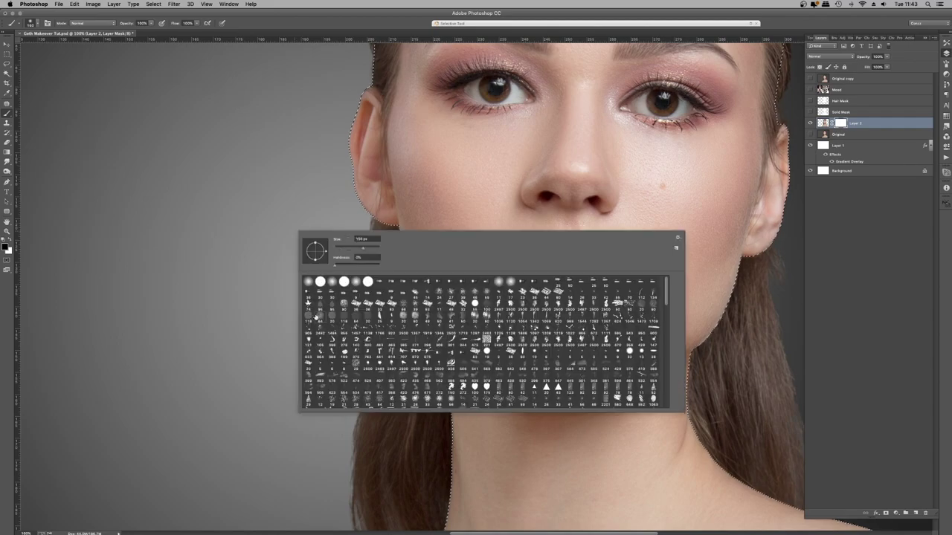
right_click(838, 122)
click(862, 146)
key(s)
click(855, 145)
key(super+0)
Add a layer named Lips Mask above Layer 2.
click(853, 124)
key(shift+super+n)
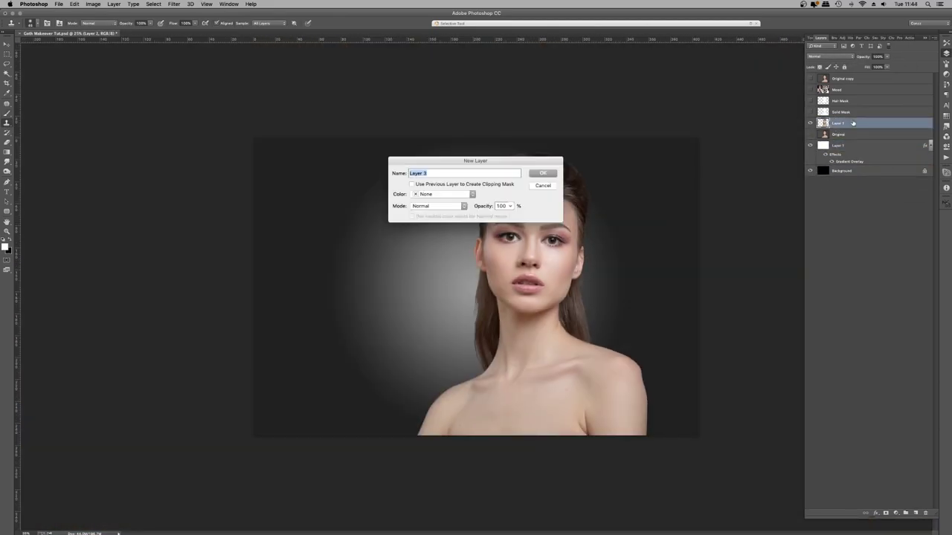
text(Lips Mask)
key(Return)
Trace the lips with the Pen tool, fill the shape with white on Lips Mask, and outline the mouth opening.
scroll(547, 272, up, 8)
key(p)
drag(391, 414, 359, 396)
click(261, 297)
key(super+Return)
key(alt+BackSpace)
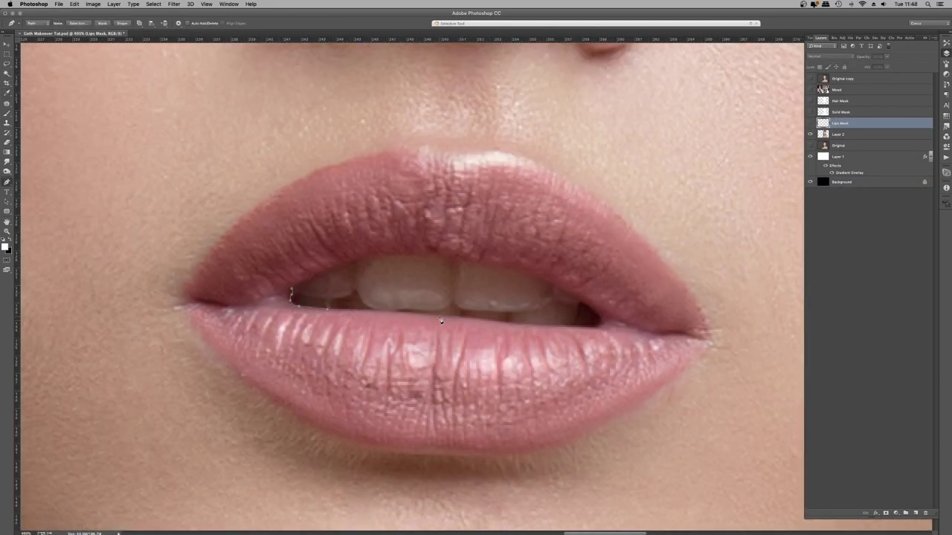
click(599, 320)
Add a layer named Eyes Mask and trace the outlines of both eyes on it with the Pen tool.
key(shift+super+n)
text(Eyes Mask)
key(Return)
drag(361, 290, 393, 285)
drag(384, 227, 357, 212)
click(238, 236)
drag(670, 290, 272, 276)
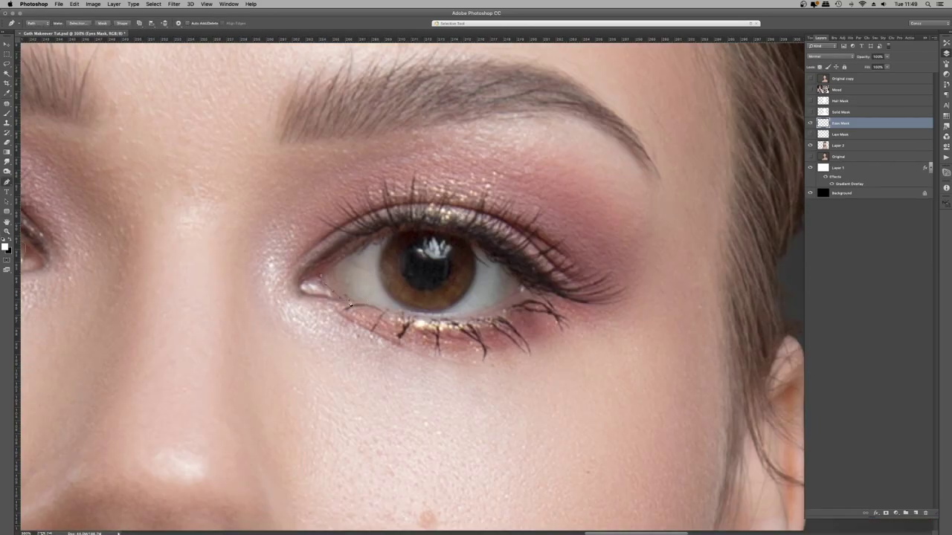
drag(446, 241, 394, 231)
Add a layer named Pupils Mask and mask the pupils of both eyes on it.
key(shift+super+n)
text(Pupils Mask)
key(Return)
drag(728, 223, 97, 286)
Add a layer named Iris Mask for the coloured part of the eyes.
key(shift+super+n)
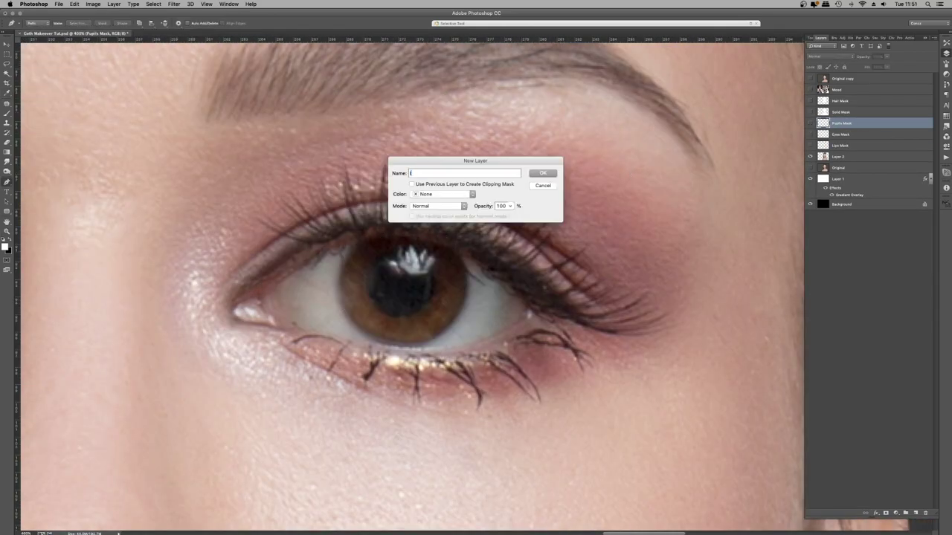
text(Iris Mask)
key(Return)
Select all the mask layers and place them in a group named Masks.
key(super+0)
click(848, 156)
shift+click(845, 101)
key(super+g)
text(Masks)
Add a layer named Inner Hair Mask above Hair Mask inside the Masks group.
click(843, 111)
key(shift+super+n)
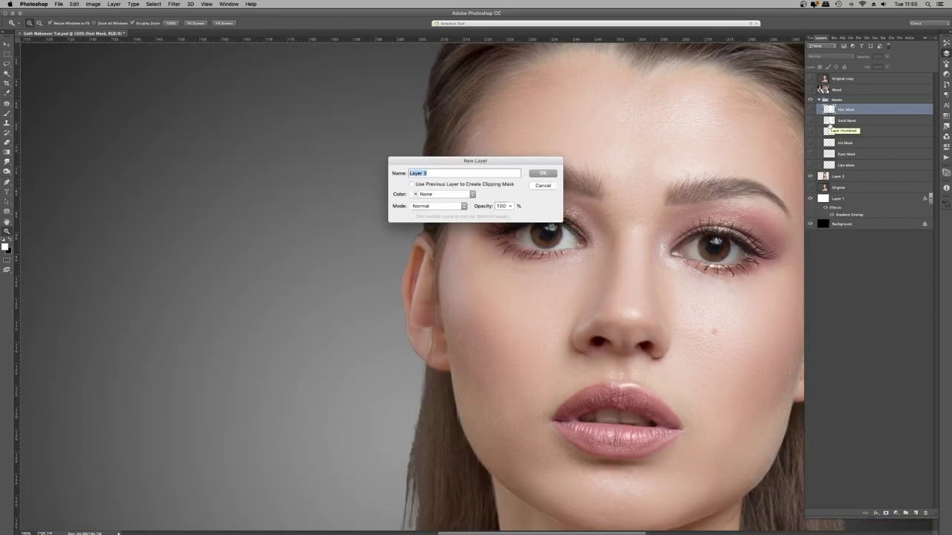
text(Inner Gaiir Mask)
key(Return)
Lasso the upper hair from ear to ear along the hairline, fill it with white on Inner Hair Mask, and hide the layer.
key(l)
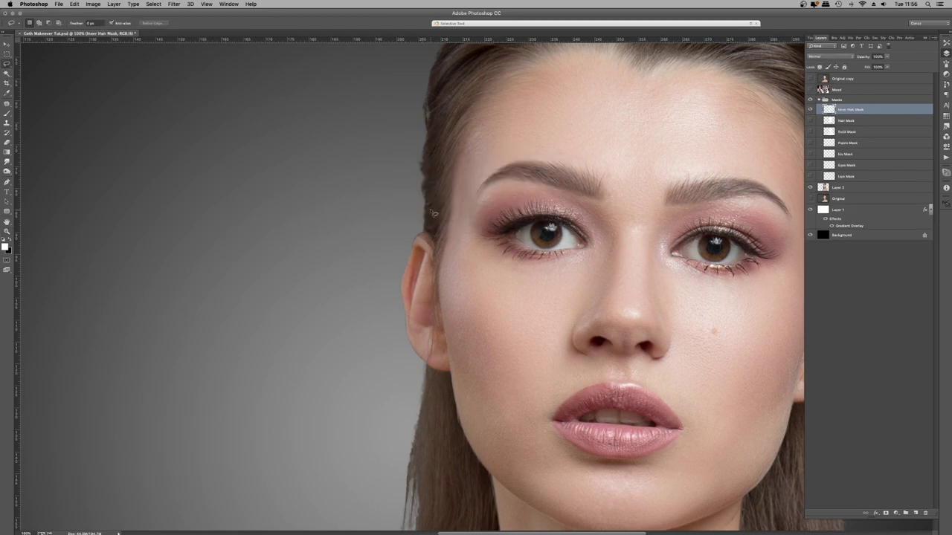
mouse_move(434, 214)
mouse_down()
mouse_move(437, 267)
mouse_move(448, 242)
mouse_up()
drag(470, 124, 346, 84)
scroll(446, 148, up, 4)
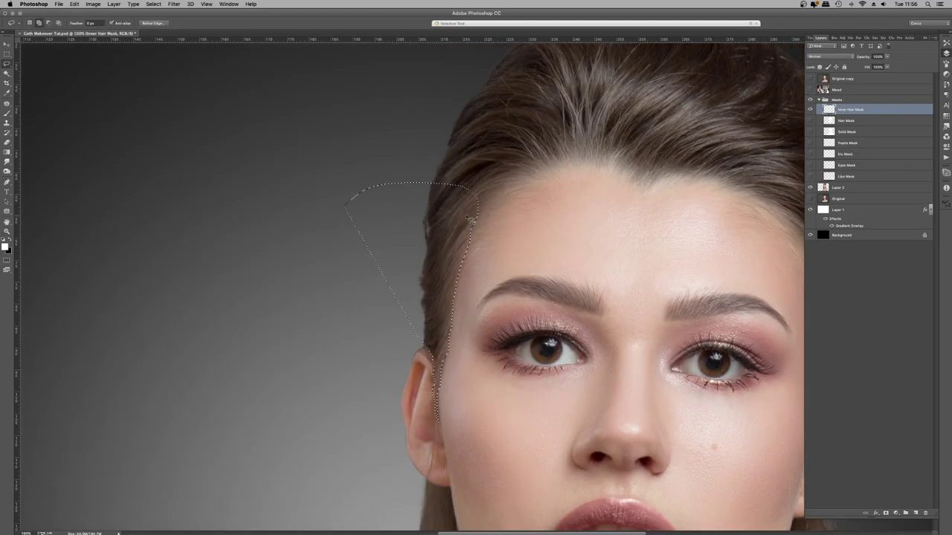
drag(590, 165, 331, 44)
mouse_move(626, 174)
mouse_down()
mouse_move(638, 186)
mouse_move(664, 182)
mouse_move(718, 46)
mouse_up()
drag(704, 202, 562, 160)
scroll(562, 160, right, 5)
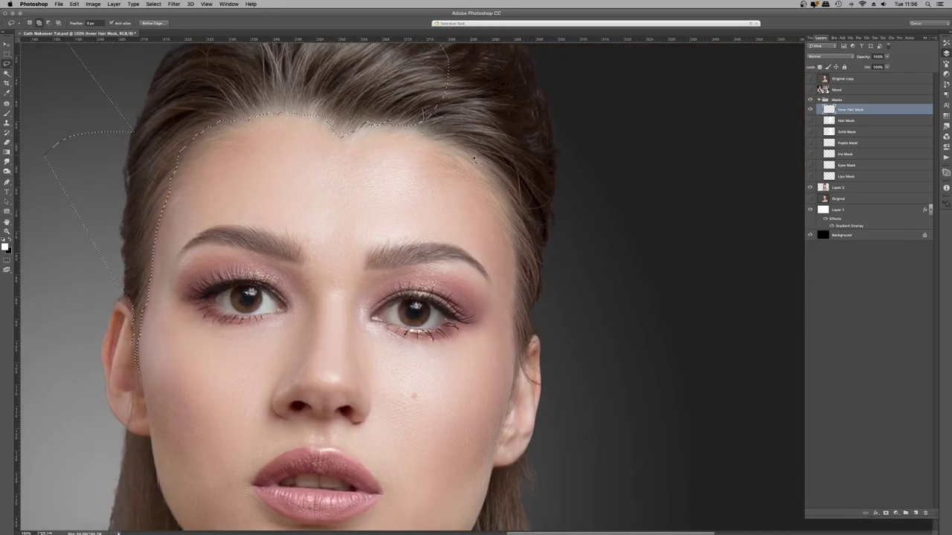
mouse_move(474, 159)
mouse_down()
mouse_move(520, 253)
mouse_move(518, 346)
mouse_move(601, 334)
mouse_up()
key(super+minus)
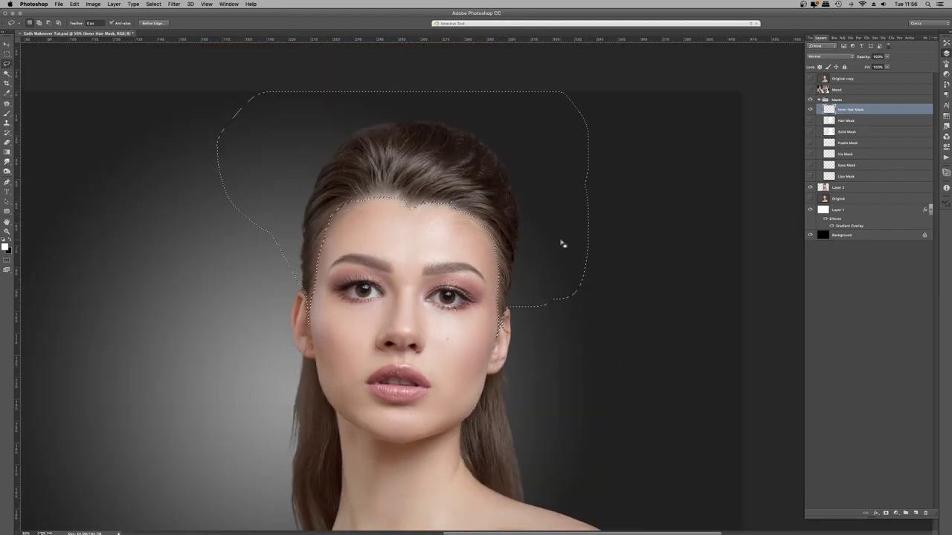
key(alt+BackSpace)
click(809, 110)
Soften the active hair selection on Layer 2 with Refine Edge, outputting the result as a selection.
click(837, 188)
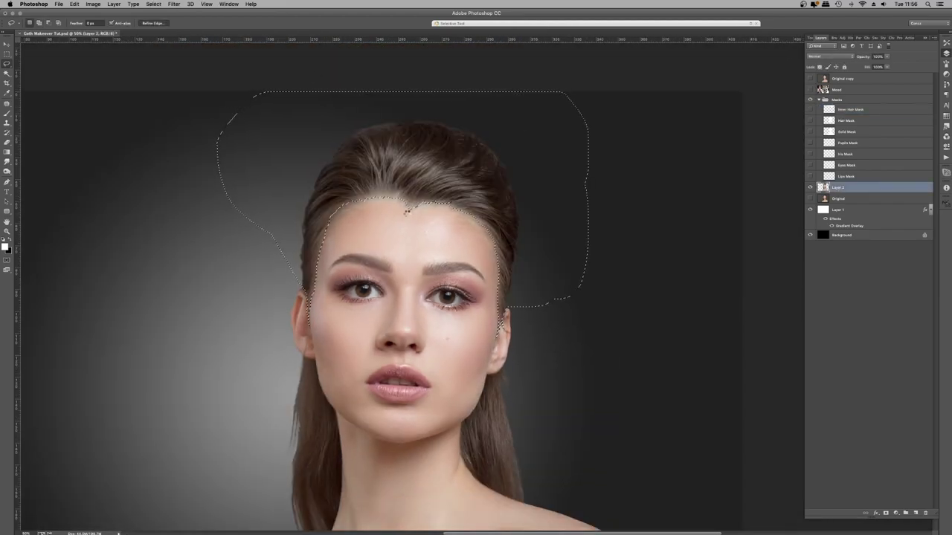
key(alt+super+r)
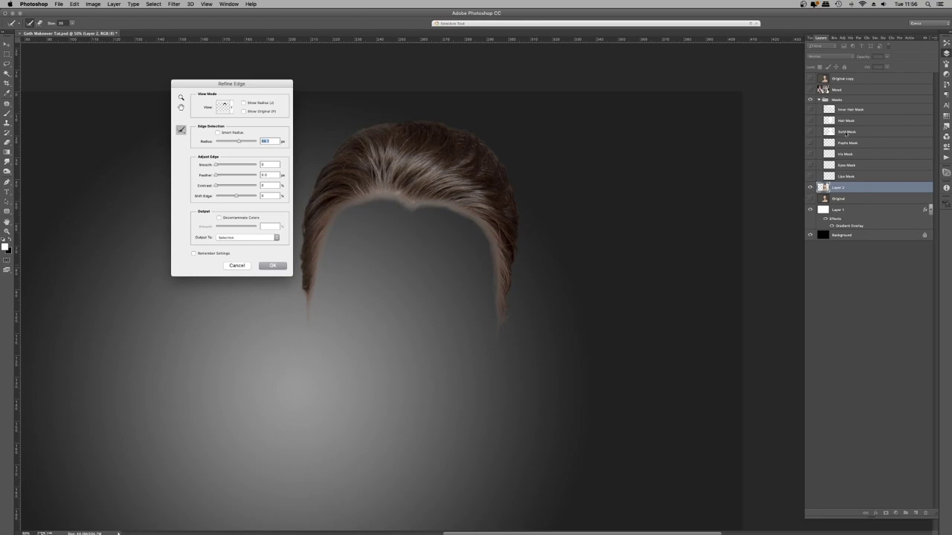
key(Return)
Add a new layer above Inner Hair Mask, fill the refined hair selection with white, and deselect.
click(850, 110)
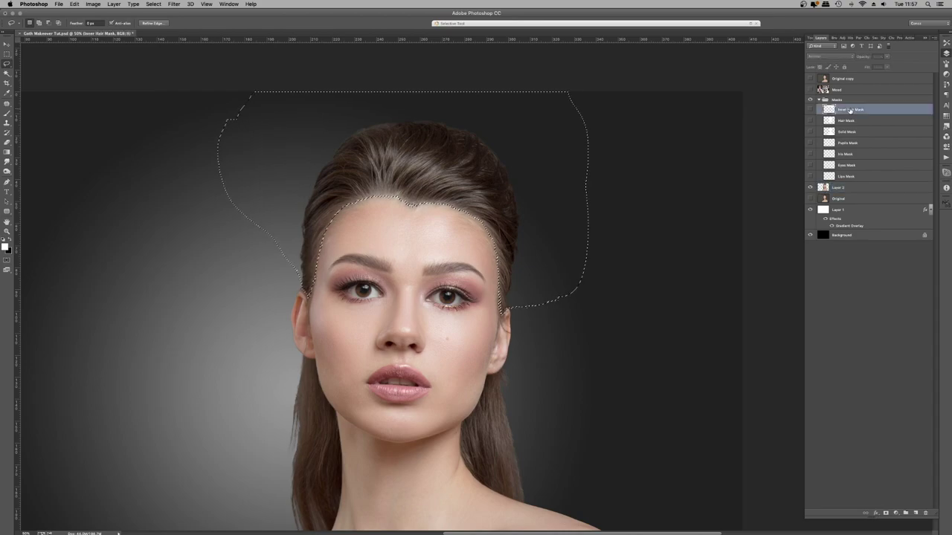
key(super+shift+n)
key(Return)
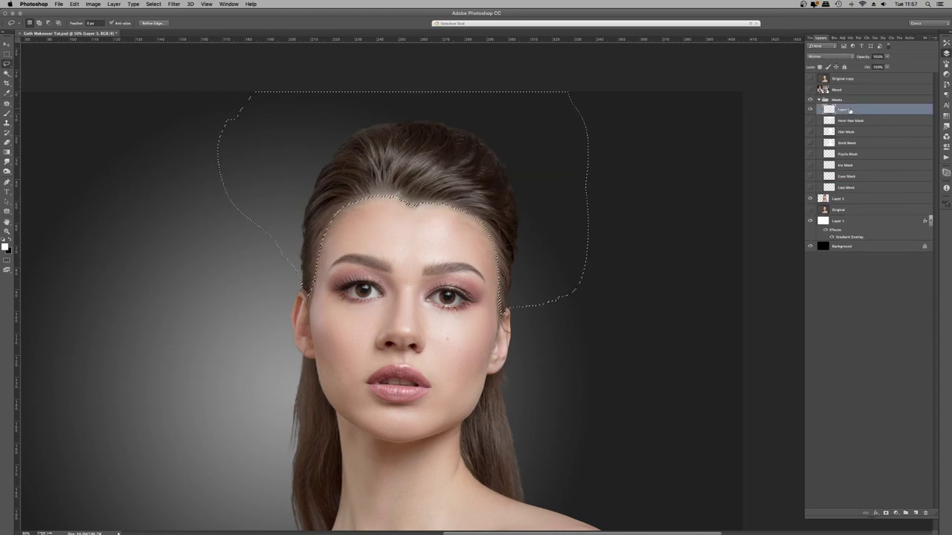
key(alt+BackSpace)
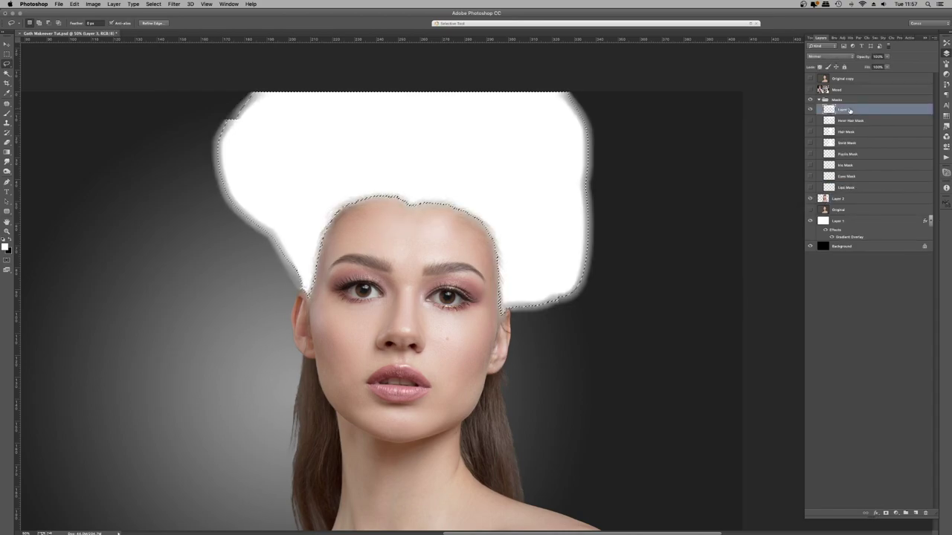
key(super+d)
Rename the soft-edged mask layer as Inner Hair Mask and hide it.
double_click(844, 111)
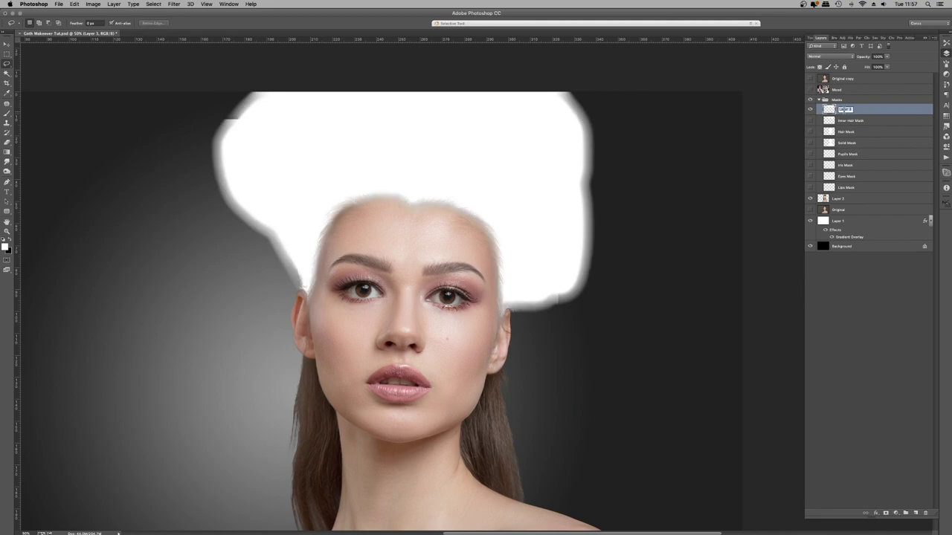
key(BackSpace)
key(Return)
click(811, 110)
key(super+minus)
key(super+minus)
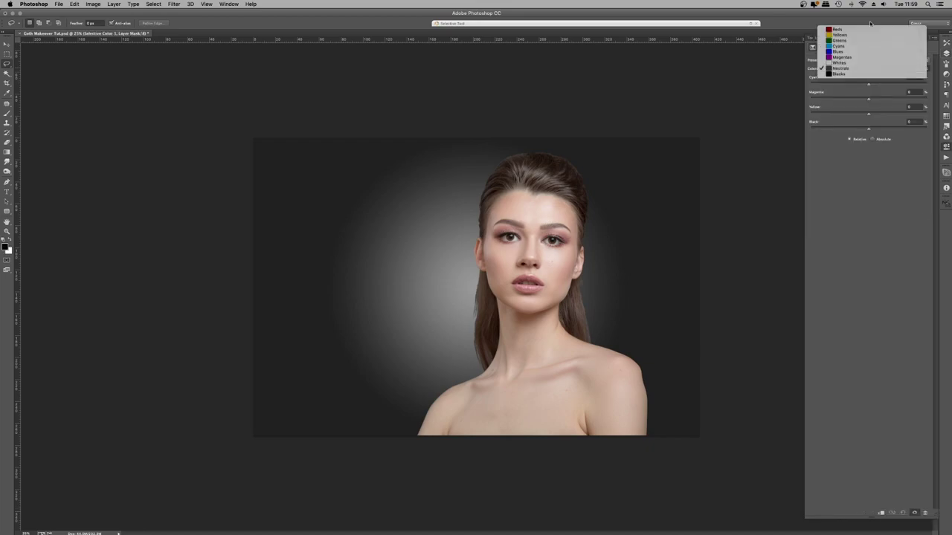
Cool and pale the skin with the Selective Color adjustment, raising cyan and lowering magenta and yellow in the Yellows and another range.
click(864, 88)
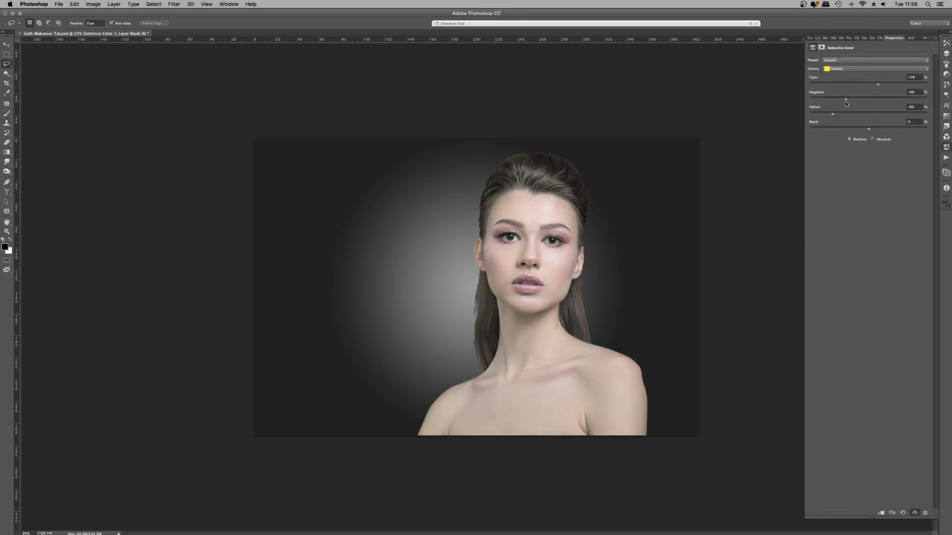
click(875, 68)
click(866, 98)
drag(869, 98, 868, 99)
drag(868, 114, 846, 115)
click(847, 99)
drag(868, 84, 873, 84)
drag(847, 99, 840, 99)
Add a Hue/Saturation adjustment, group the skin adjustments as Pale Skin, and show the Mood reference board.
click(838, 112)
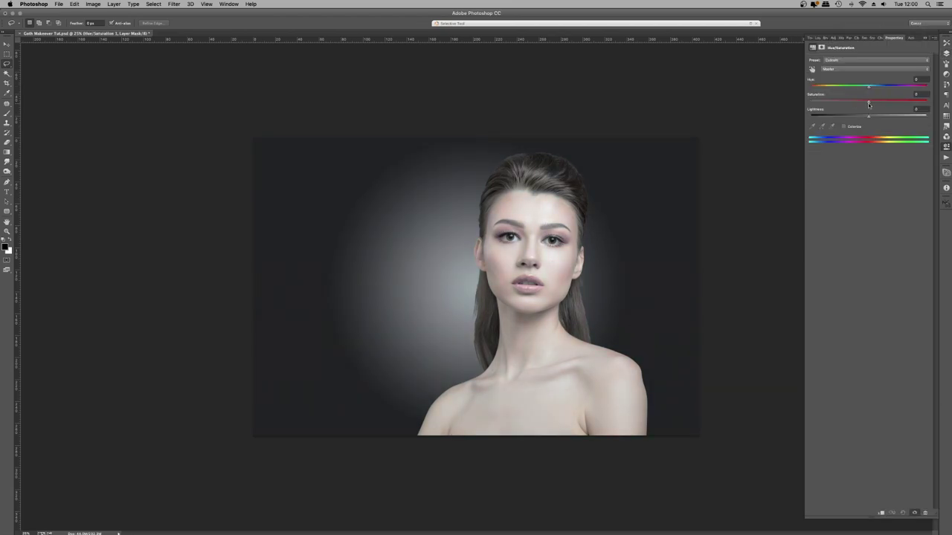
shift+click(863, 221)
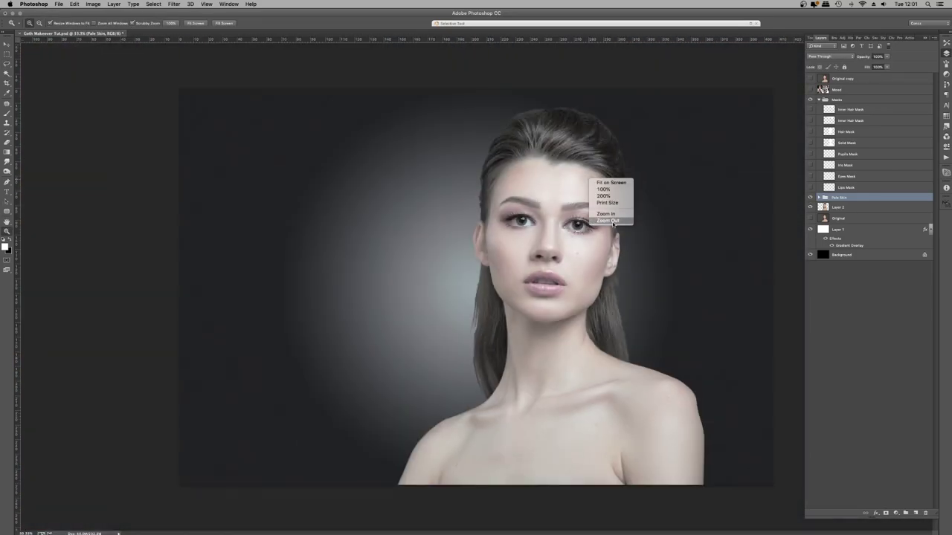
click(809, 89)
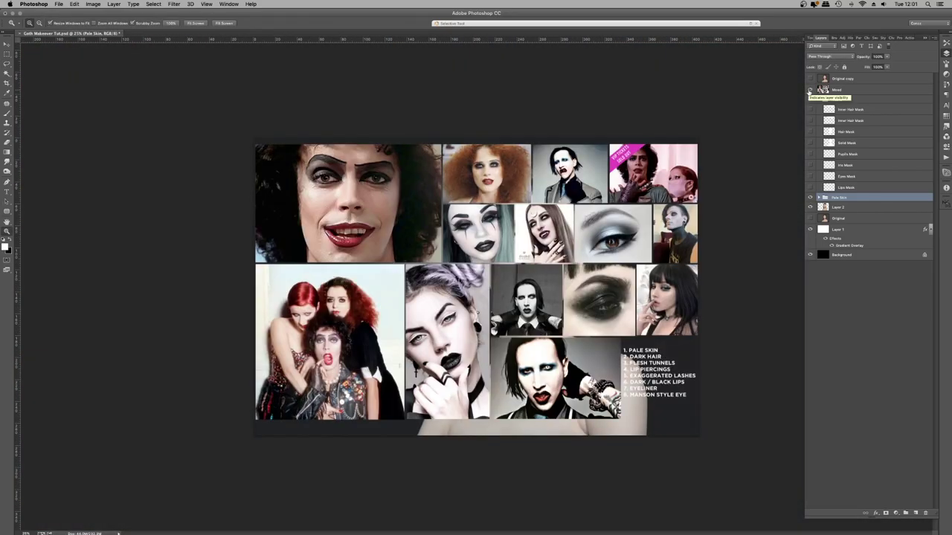
Compare the portrait with the Mood reference board and leave the board hidden.
click(809, 89)
click(810, 89)
click(810, 90)
click(811, 89)
Add a black layer mask to the Pale Skin group and load the figure selection minus the hair and Inner Hair masks.
drag(520, 227, 596, 251)
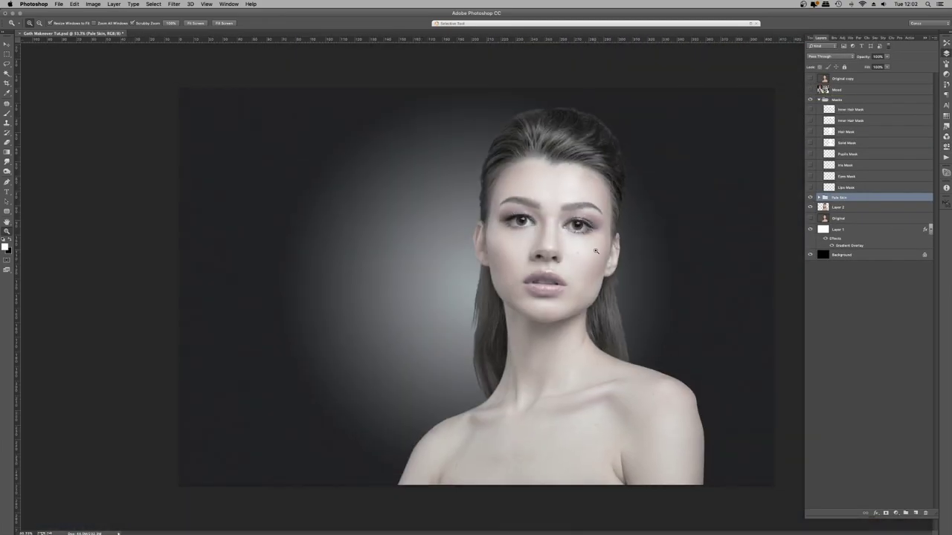
click(596, 252)
click(884, 514)
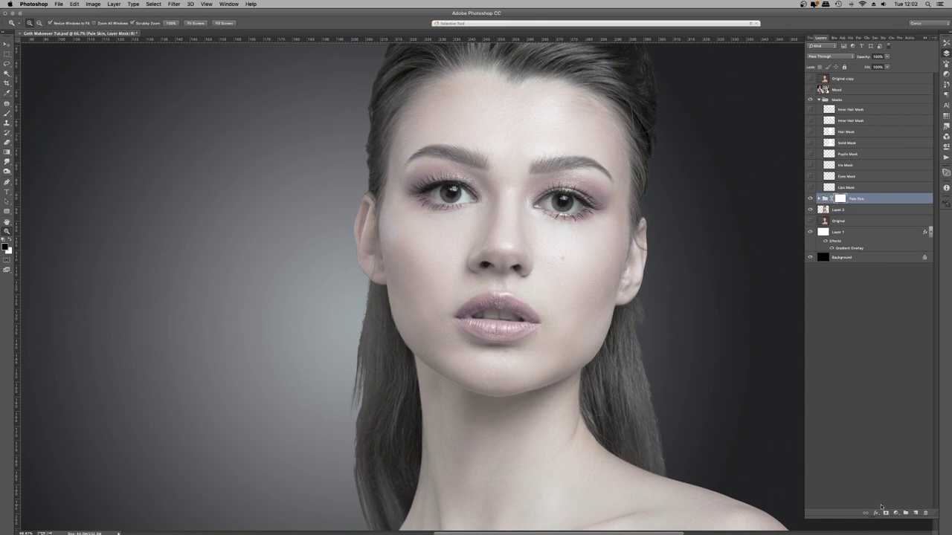
key(super+i)
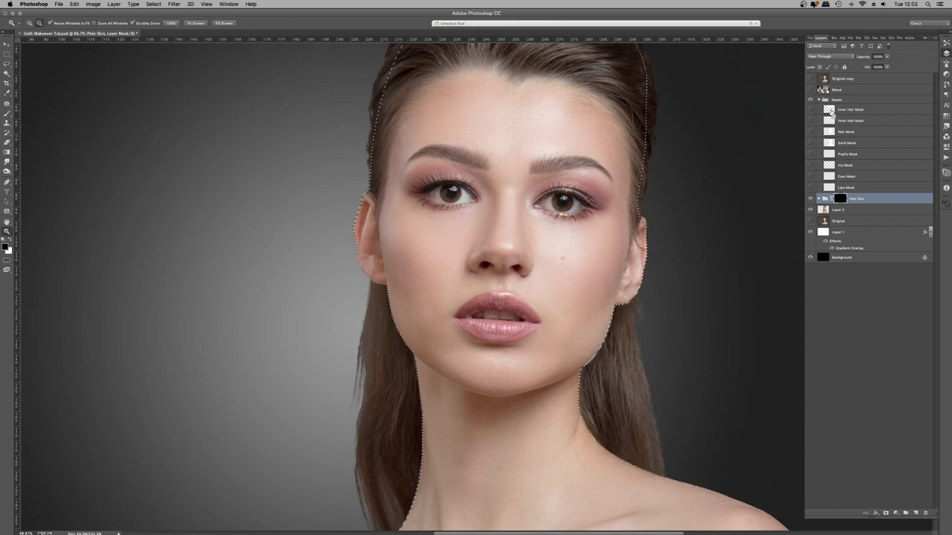
alt+super+click(831, 111)
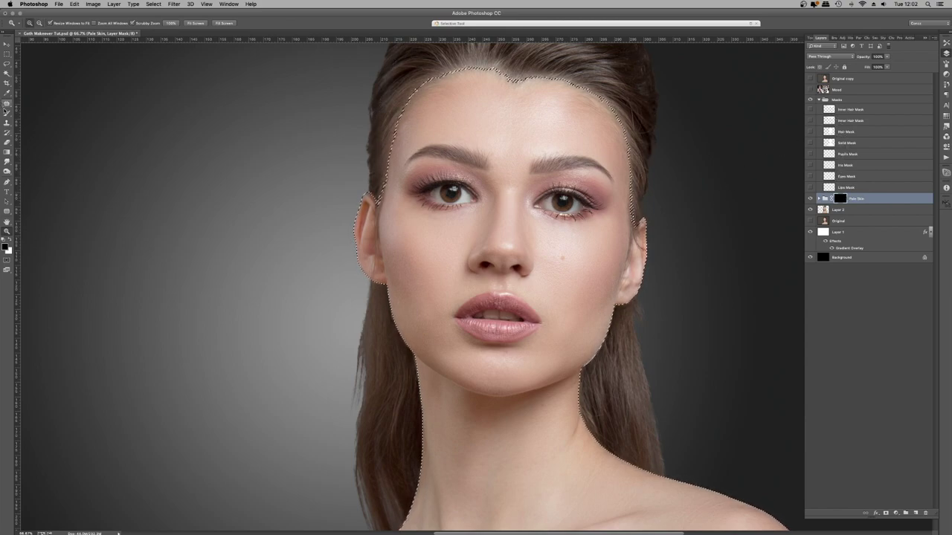
Paint white on the Pale Skin mask over the face and neck with a large brush at 0% hardness.
click(6, 112)
click(6, 231)
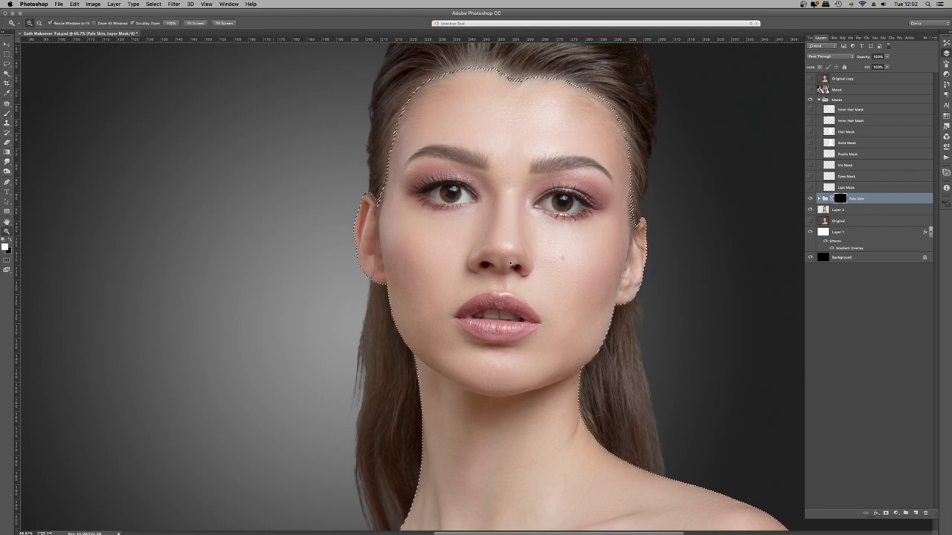
right_click(513, 192)
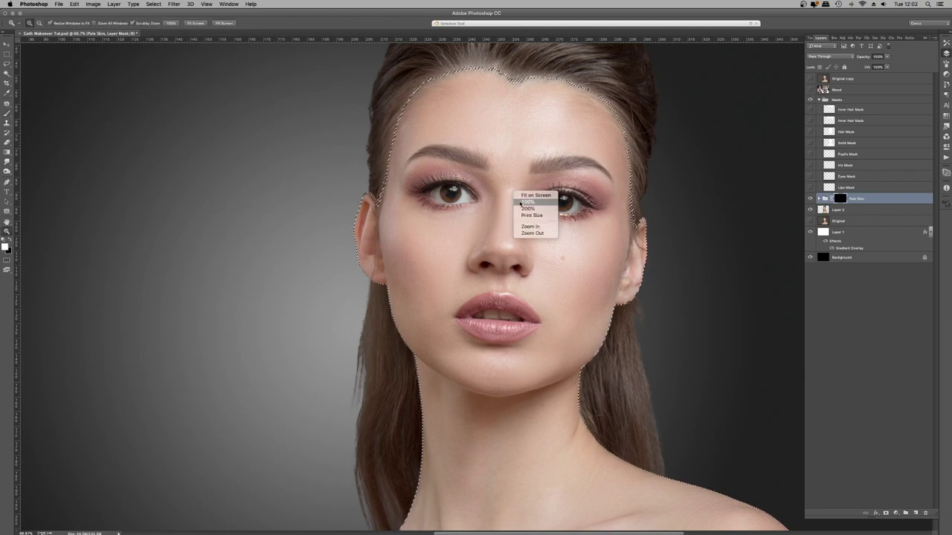
click(7, 111)
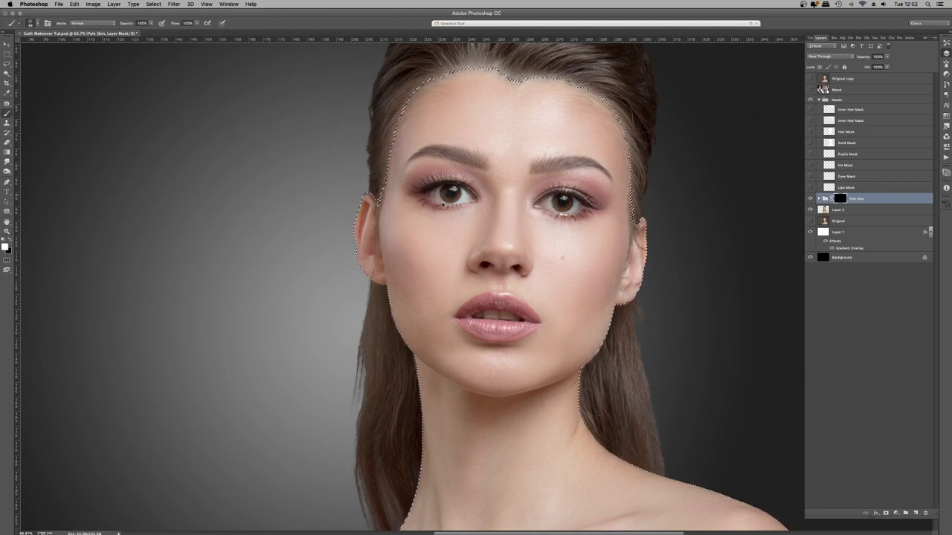
right_click(461, 235)
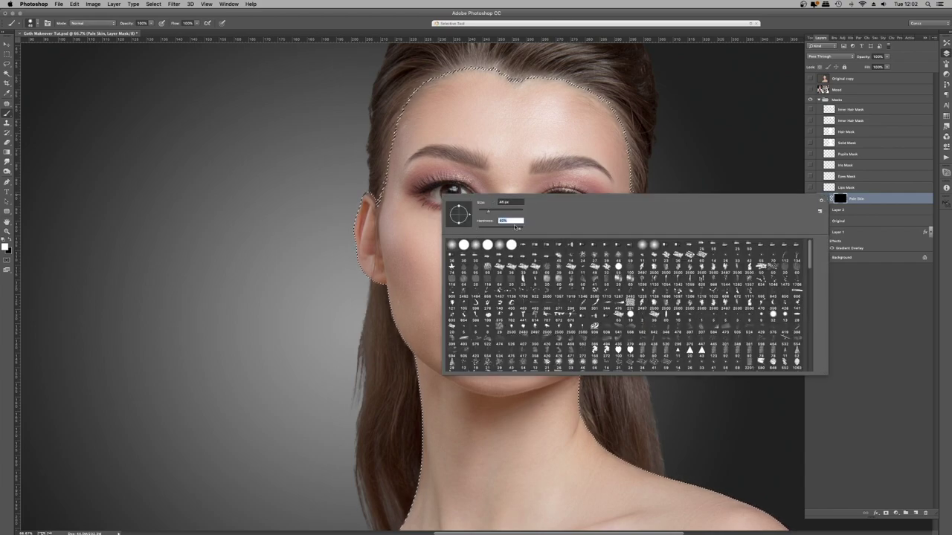
key(Up)
key(Up)
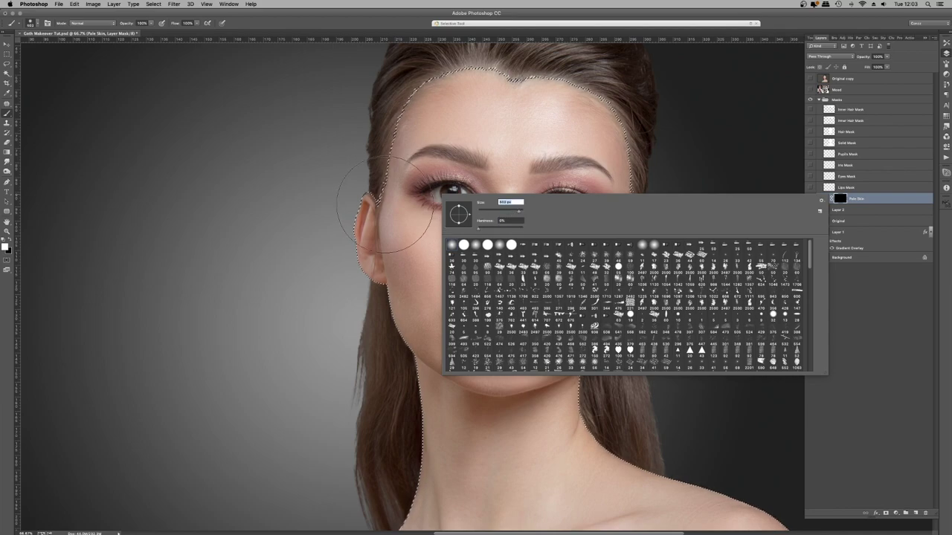
mouse_move(370, 210)
mouse_down()
mouse_move(376, 271)
mouse_move(423, 156)
mouse_move(426, 198)
mouse_move(430, 190)
mouse_move(467, 43)
mouse_move(453, 65)
mouse_move(457, 104)
mouse_move(589, 119)
mouse_move(606, 223)
mouse_move(597, 249)
mouse_move(575, 234)
mouse_move(456, 211)
mouse_up()
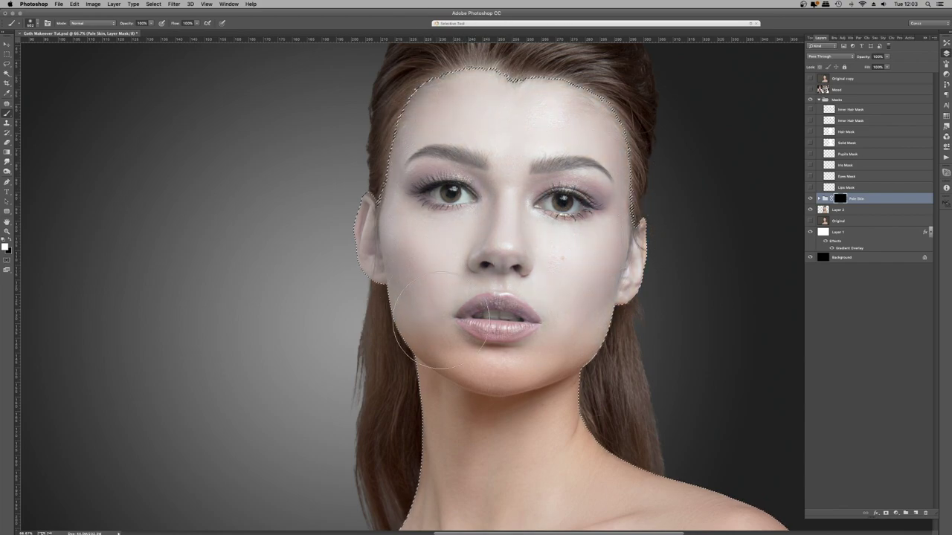
mouse_move(439, 322)
mouse_down()
mouse_move(462, 362)
mouse_move(456, 400)
mouse_move(497, 396)
mouse_move(521, 373)
mouse_move(550, 389)
mouse_up()
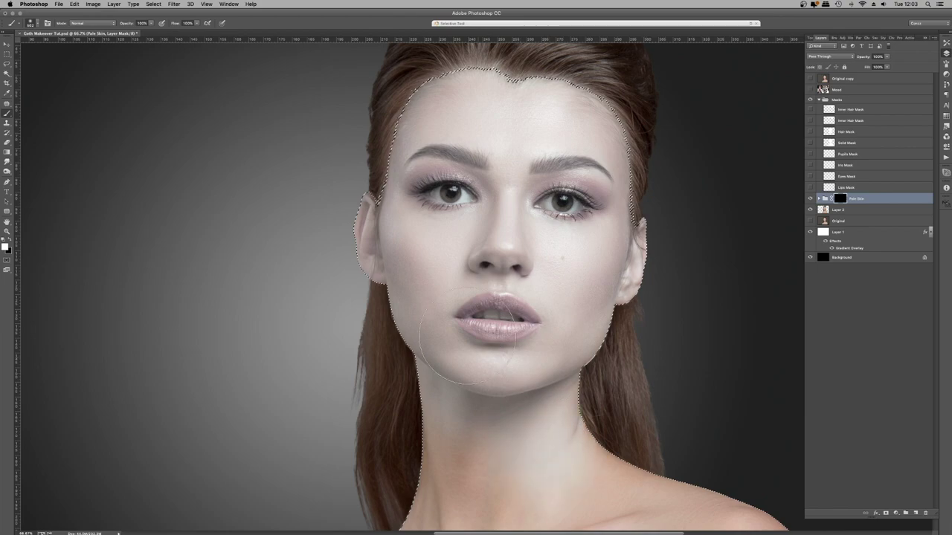
mouse_move(539, 446)
mouse_down()
mouse_move(487, 351)
mouse_move(444, 406)
mouse_move(439, 466)
mouse_move(461, 446)
mouse_up()
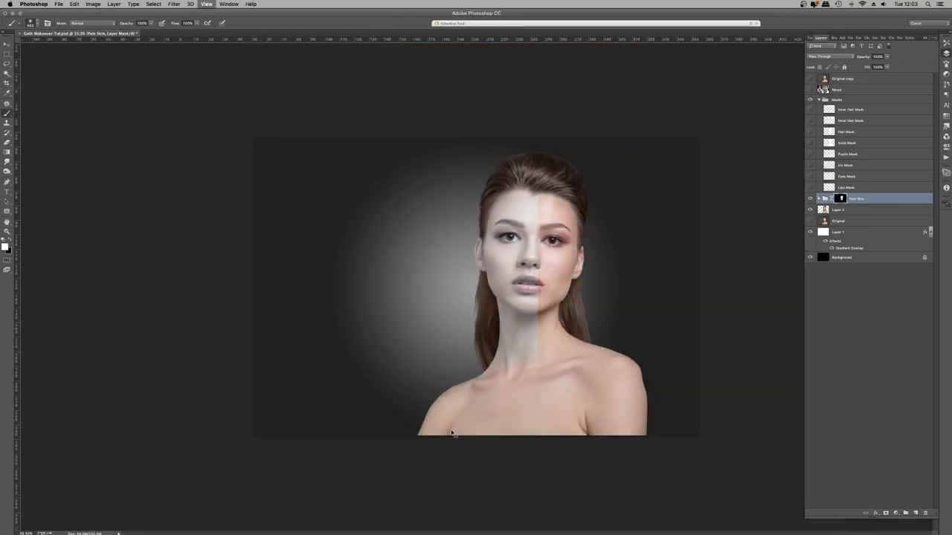
Reveal the pale skin on the shoulders and chest with a larger brush, deselect, and compare the image with and without Pale Skin.
mouse_move(574, 341)
mouse_down()
mouse_move(606, 386)
mouse_move(608, 375)
mouse_move(503, 388)
mouse_move(549, 377)
mouse_move(641, 404)
mouse_move(629, 426)
mouse_move(509, 428)
mouse_move(494, 393)
mouse_move(570, 339)
mouse_up()
key(])
key(])
key(])
key(])
key(])
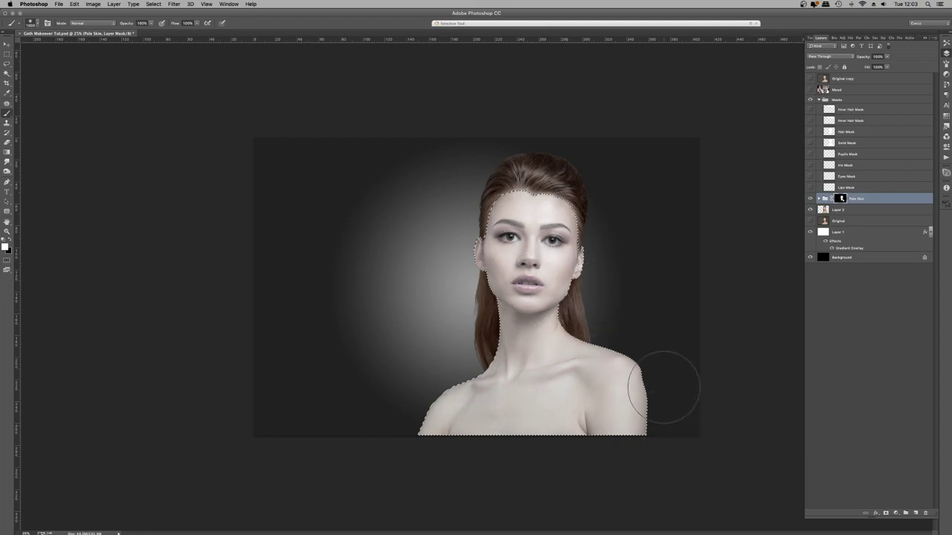
key(super+d)
click(811, 200)
click(811, 199)
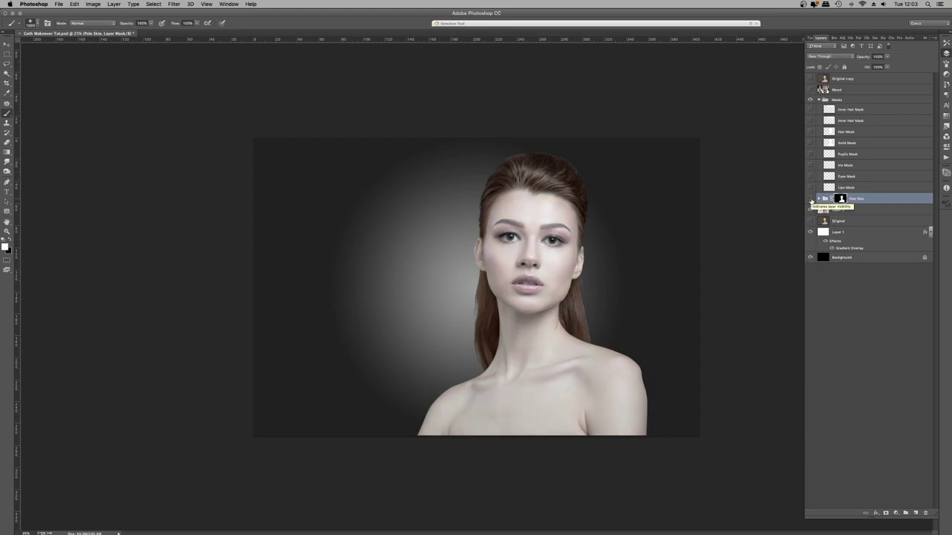
click(810, 200)
click(811, 199)
Load the lips selection and extend it with the Lasso to include the mouth opening.
click(7, 231)
click(565, 277)
click(564, 278)
click(558, 275)
click(551, 270)
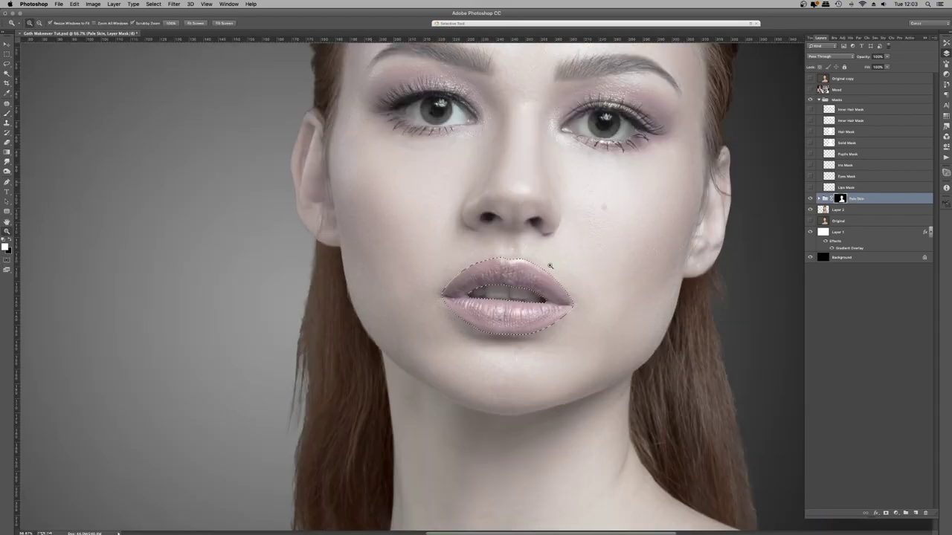
click(473, 273)
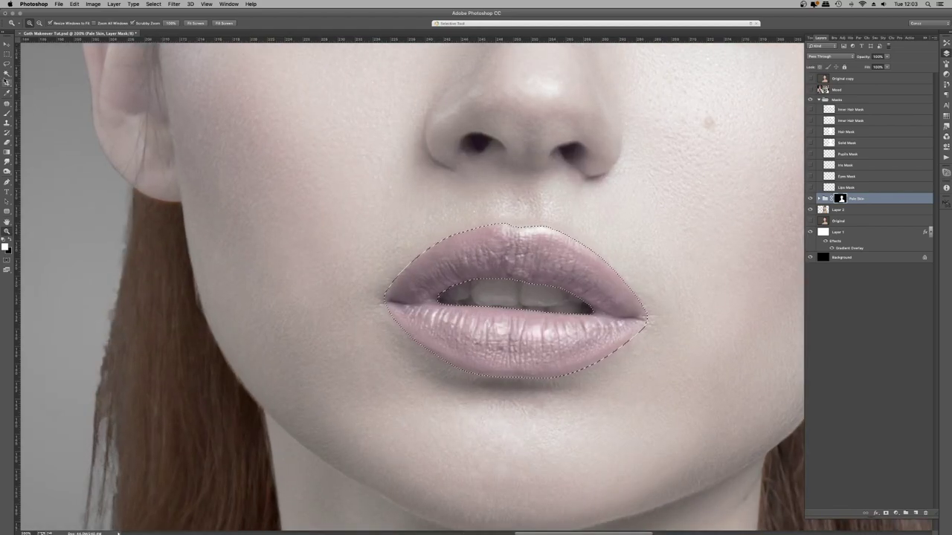
key(l)
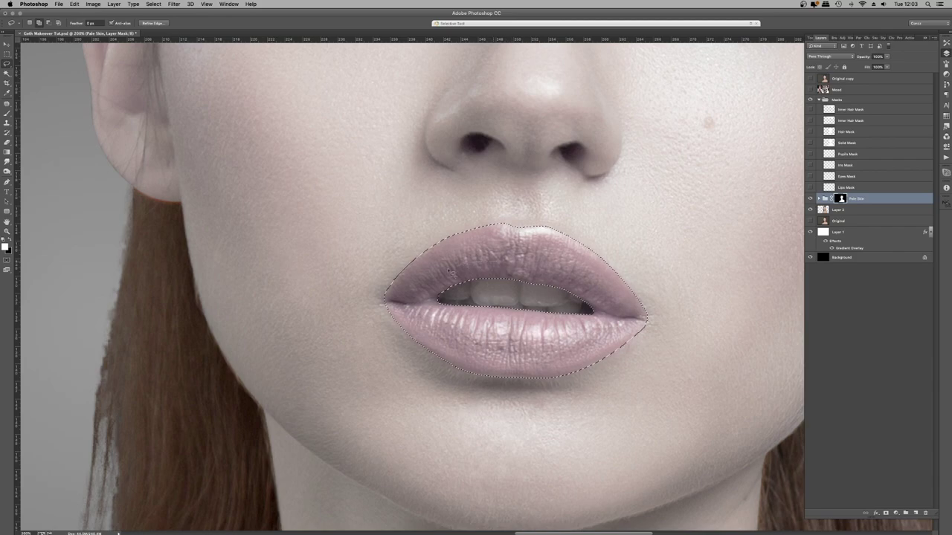
drag(609, 323, 601, 288)
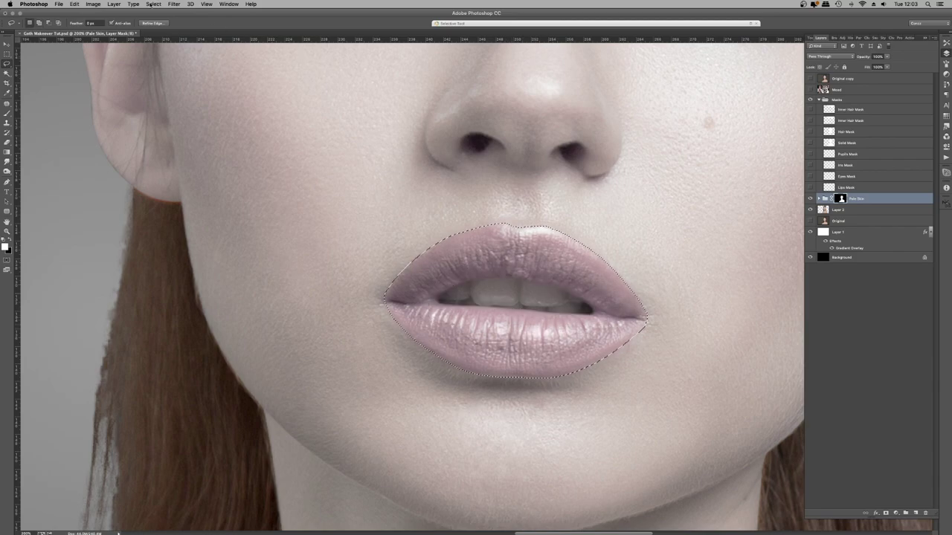
Feather the mouth selection by 3 pixels, clear that area from the Pale Skin mask, and deselect.
click(152, 5)
mouse_move(186, 97)
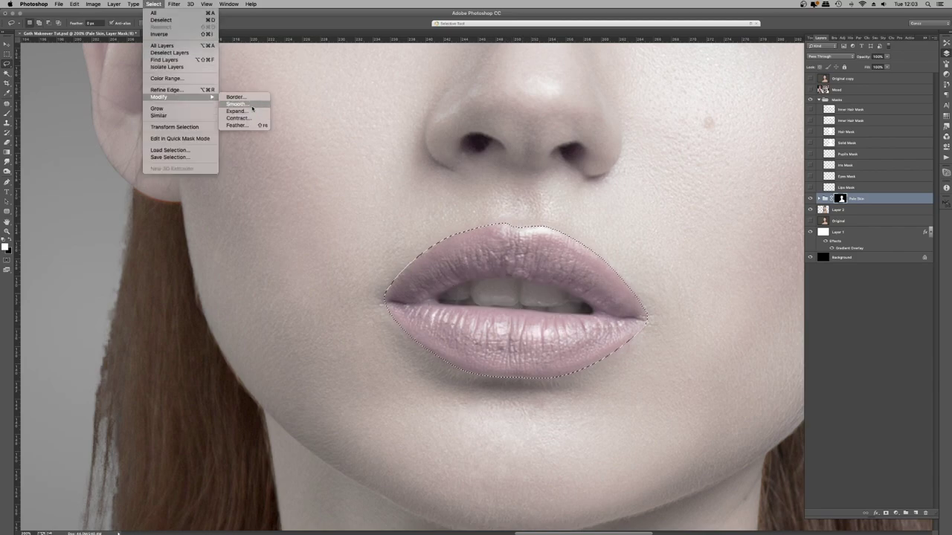
click(242, 125)
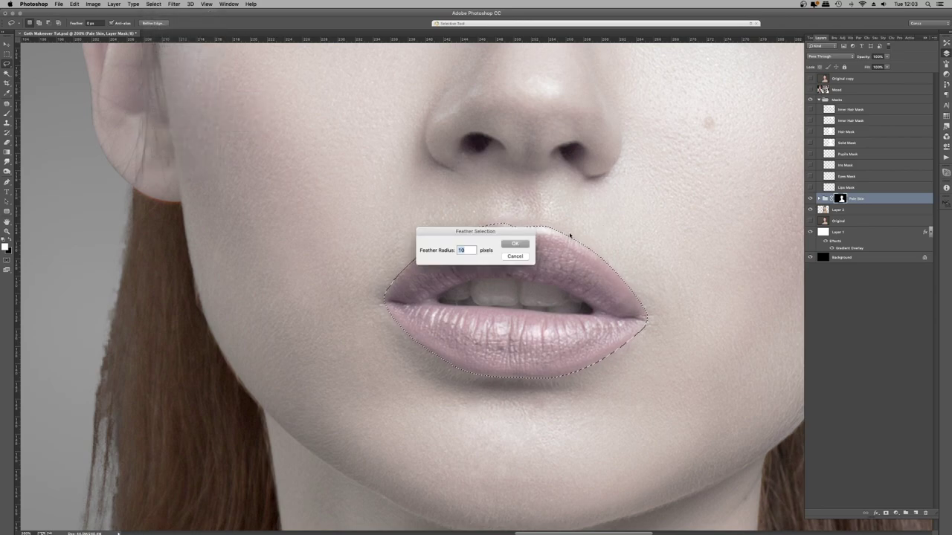
text(3)
click(514, 244)
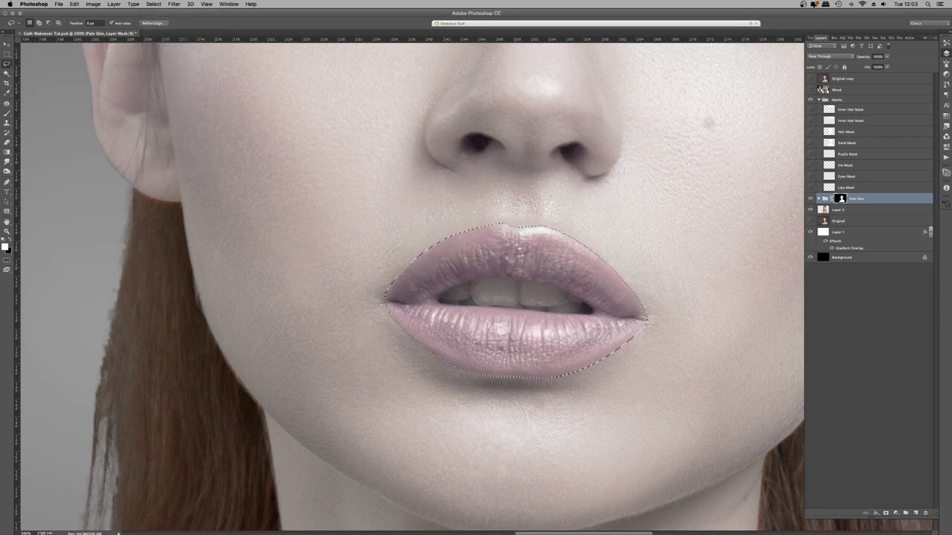
key(BackSpace)
key(super+d)
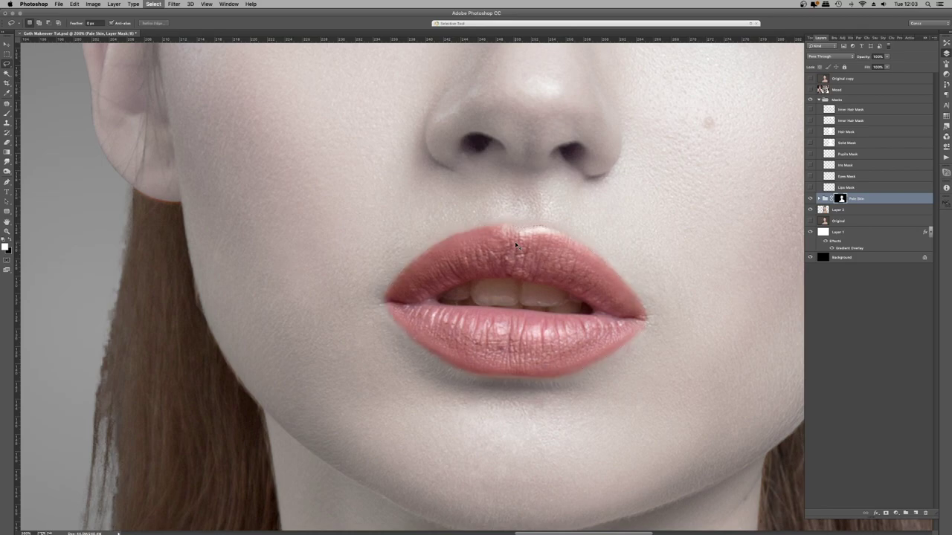
Add a Selective Color adjustment layer limited to the lips above the Pale Skin group.
key(super+minus)
key(super+minus)
key(super+minus)
key(super+minus)
key(super+minus)
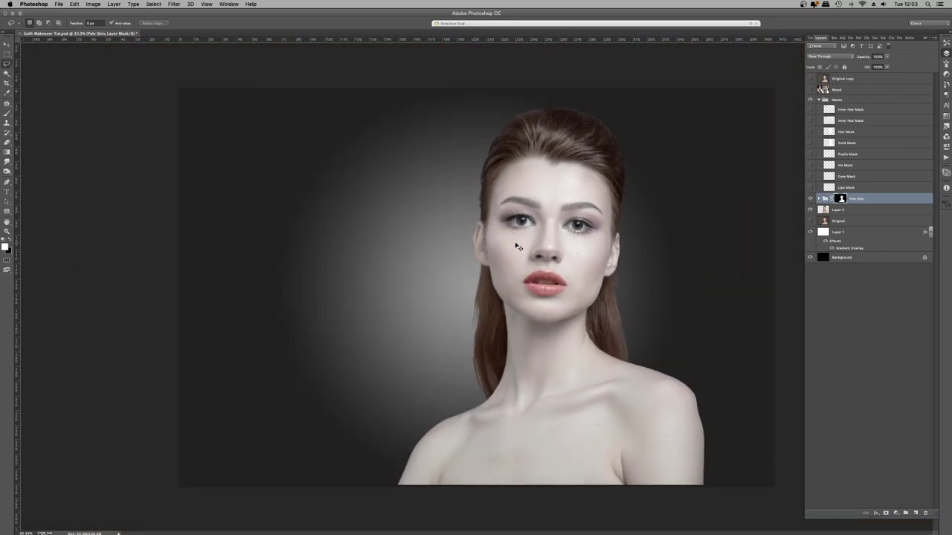
key(super+plus)
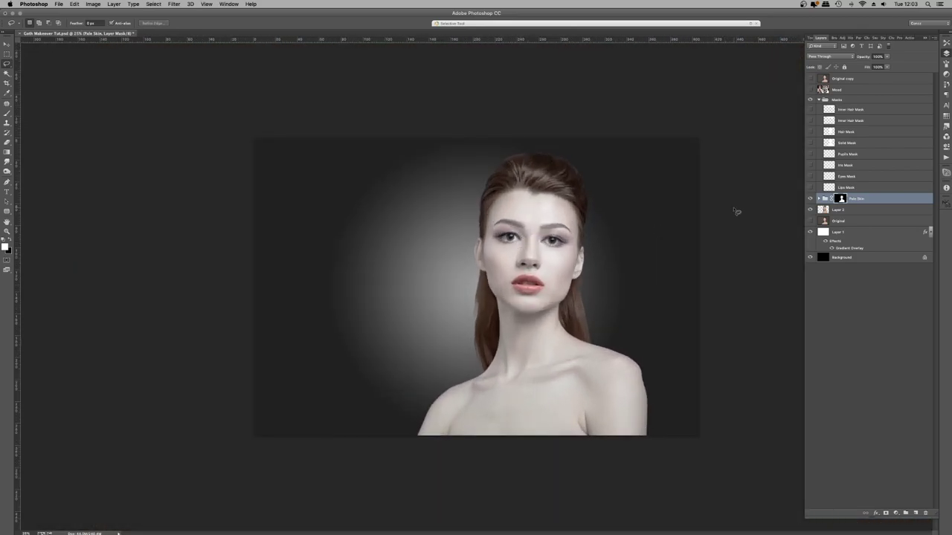
key(super+plus)
key(super+plus)
key(super+plus)
click(896, 513)
click(896, 504)
click(864, 69)
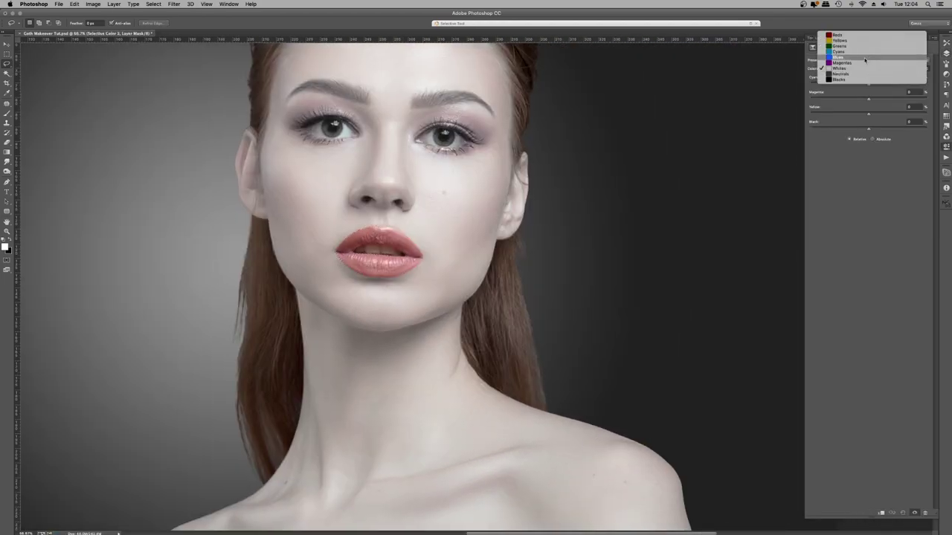
Shift the lips from red to a muted mauve by adjusting the Selective Color sliders, including less yellow in Neutrals.
click(855, 35)
click(817, 38)
mouse_move(867, 86)
mouse_down()
mouse_move(882, 86)
mouse_move(869, 104)
mouse_up()
double_click(823, 197)
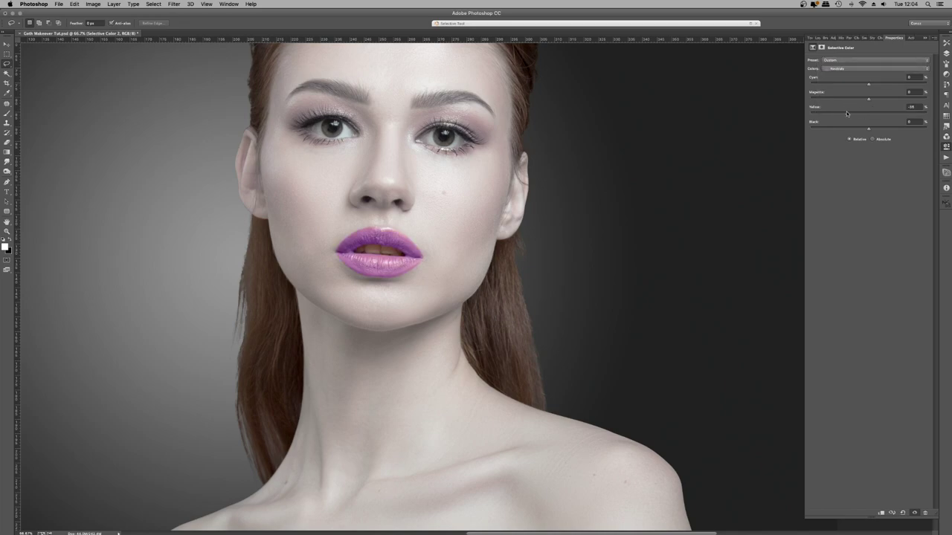
mouse_move(892, 99)
mouse_down()
mouse_move(856, 99)
mouse_move(883, 84)
mouse_up()
drag(859, 99, 855, 101)
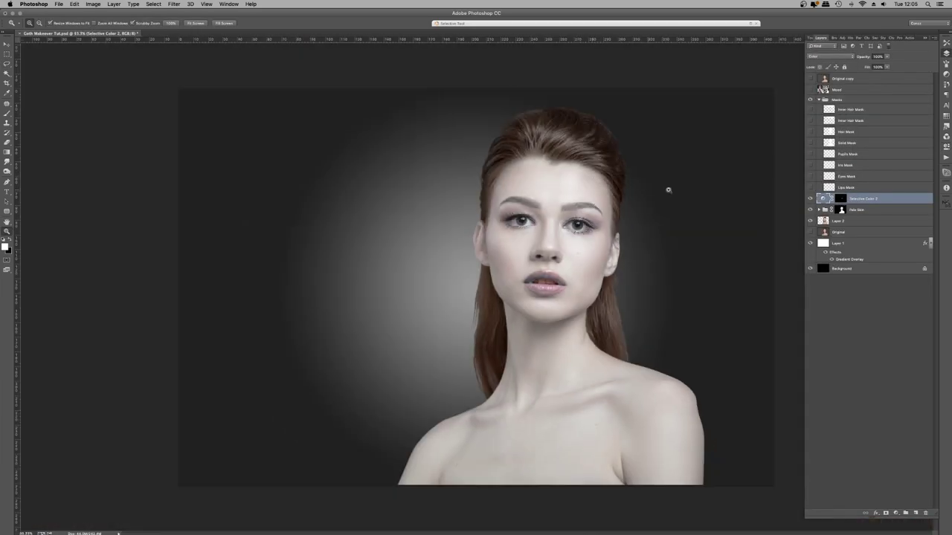
Load the lips as a selection and add a Levels adjustment limited to them.
click(154, 4)
key(Escape)
click(895, 513)
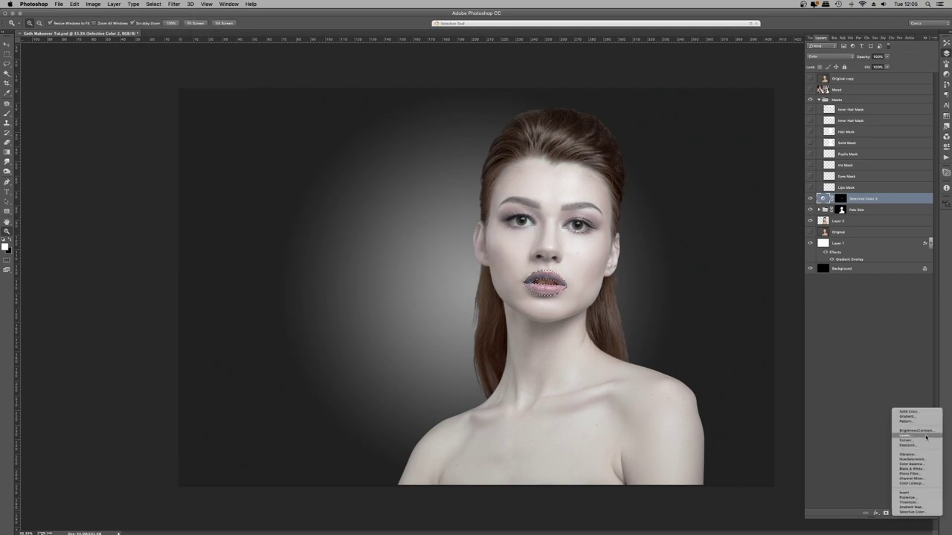
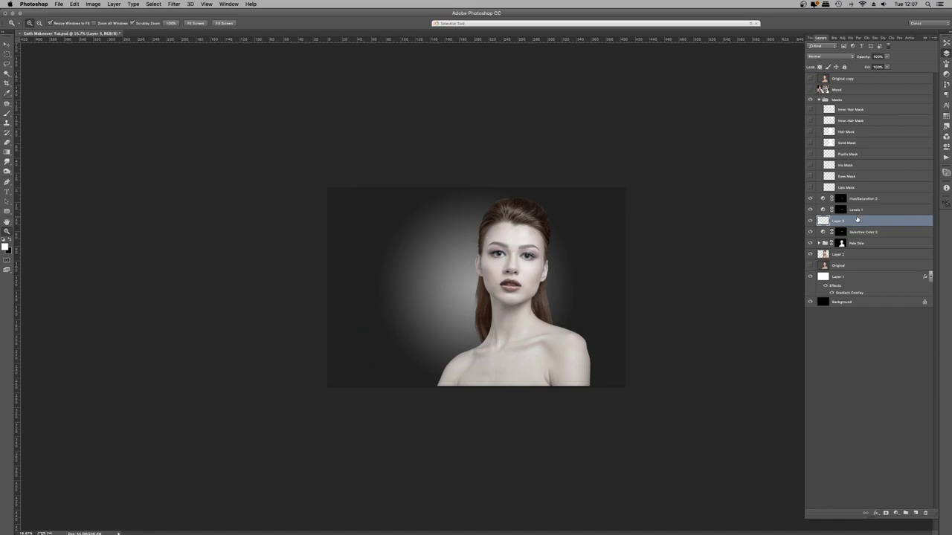
Move Layer 3 below the Pale Skin group and set its blend mode to Multiply.
drag(857, 220, 860, 249)
click(828, 57)
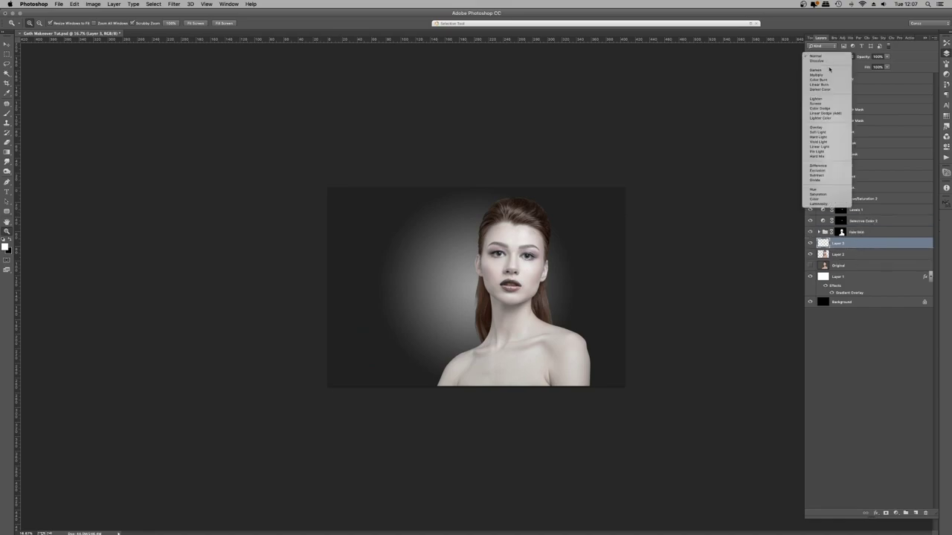
click(827, 77)
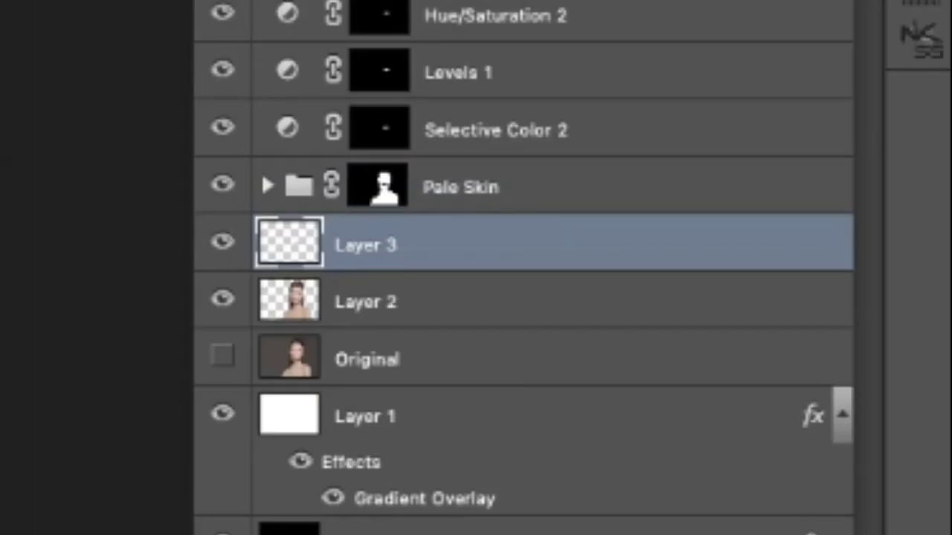
Examine the darkened lips close up and check how they look in the whole portrait.
click(566, 275)
click(566, 275)
click(566, 274)
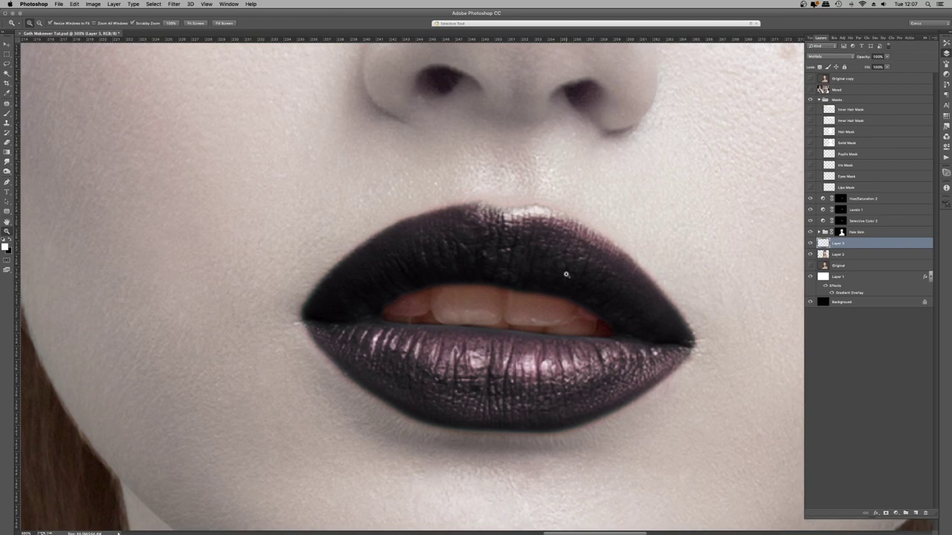
click(557, 271)
right_click(557, 271)
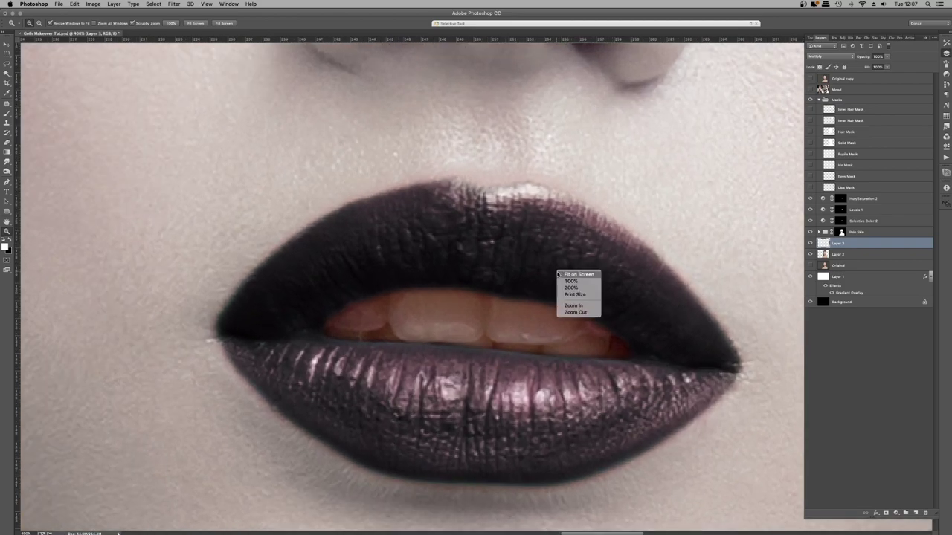
click(574, 275)
right_click(621, 183)
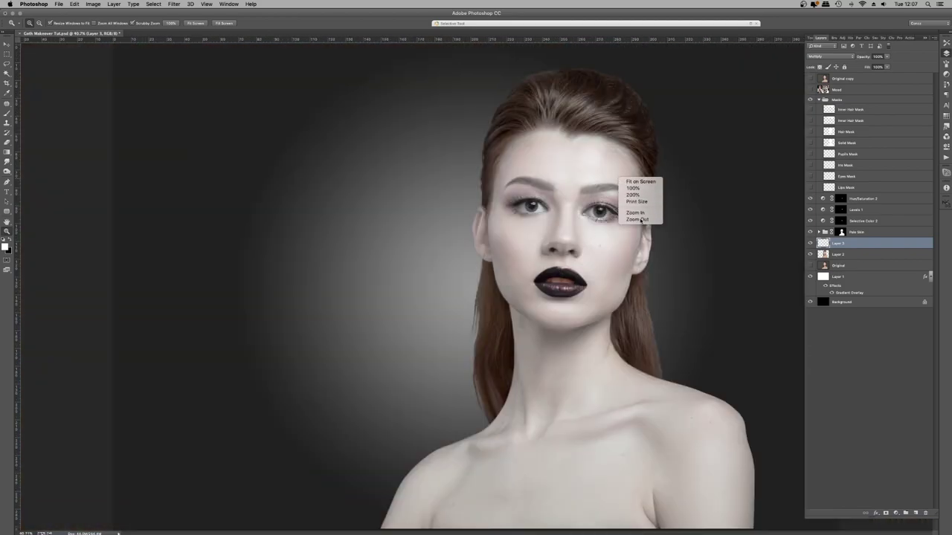
click(632, 221)
right_click(548, 161)
click(562, 202)
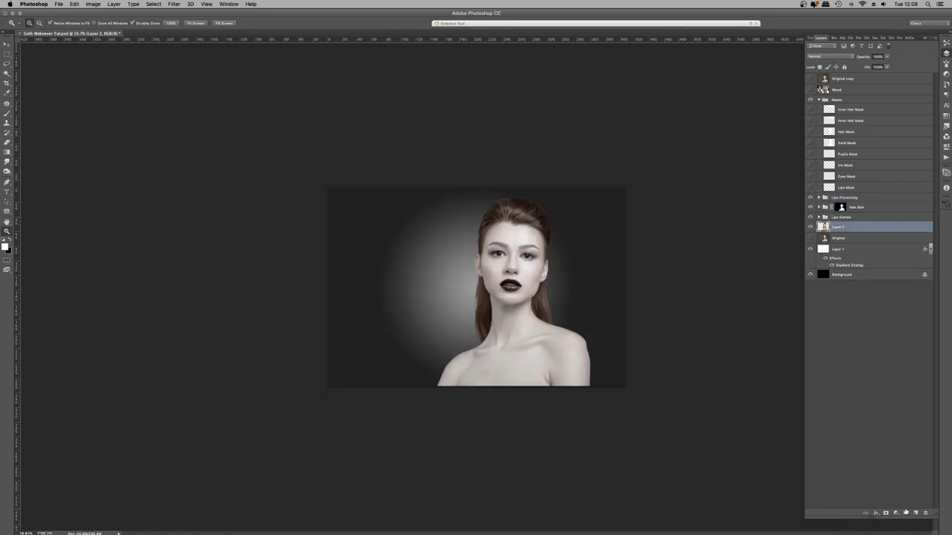
Add a Selective Color adjustment above Layer 2 and adjust Reds to take the red tint out of the hair.
click(895, 513)
click(913, 513)
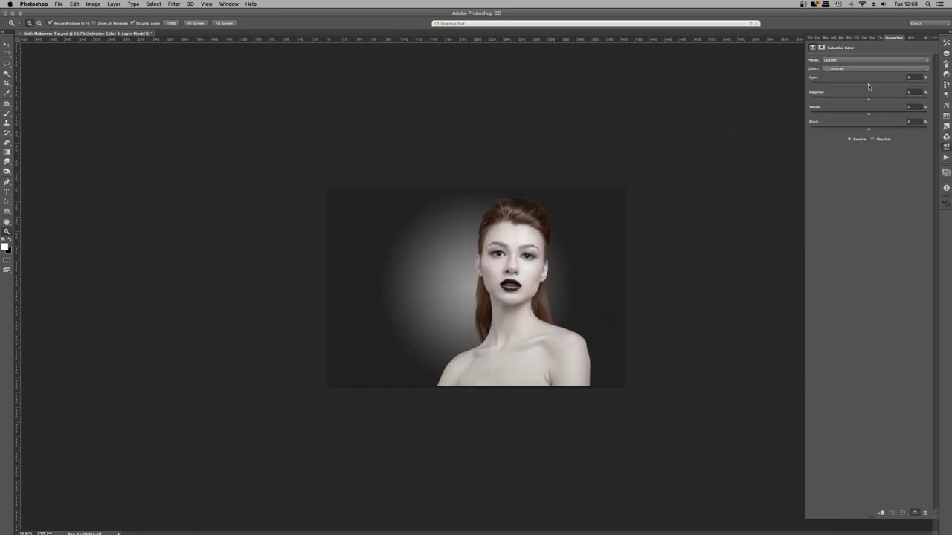
click(874, 68)
click(839, 22)
drag(867, 113, 842, 114)
Adjust Yellows in the Selective Color layer to neutralise the remaining warm tones in the hair.
click(840, 69)
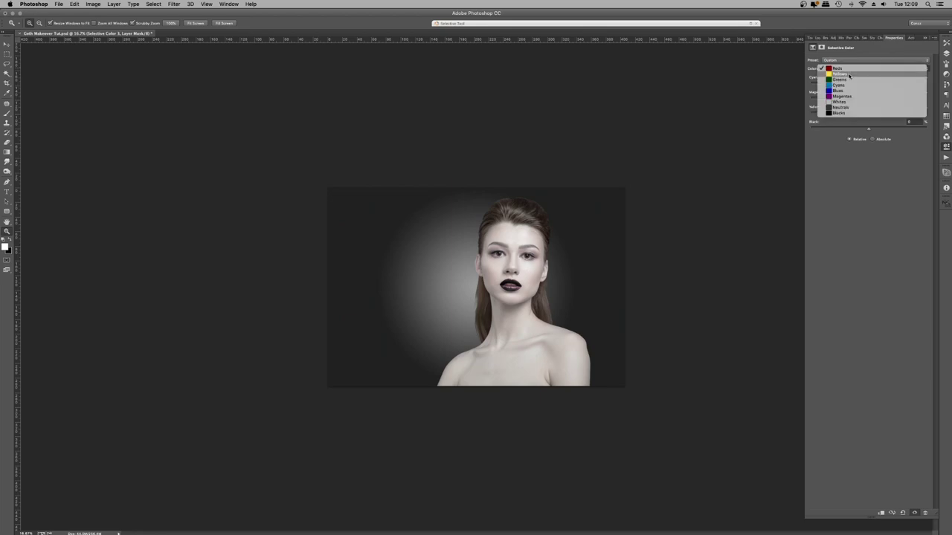
click(837, 74)
drag(868, 84, 816, 85)
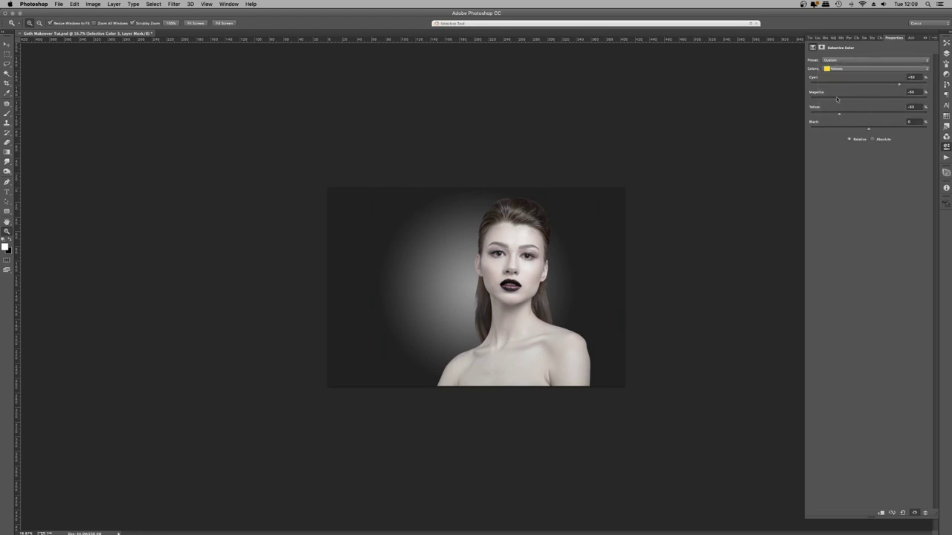
click(946, 53)
drag(498, 257, 543, 257)
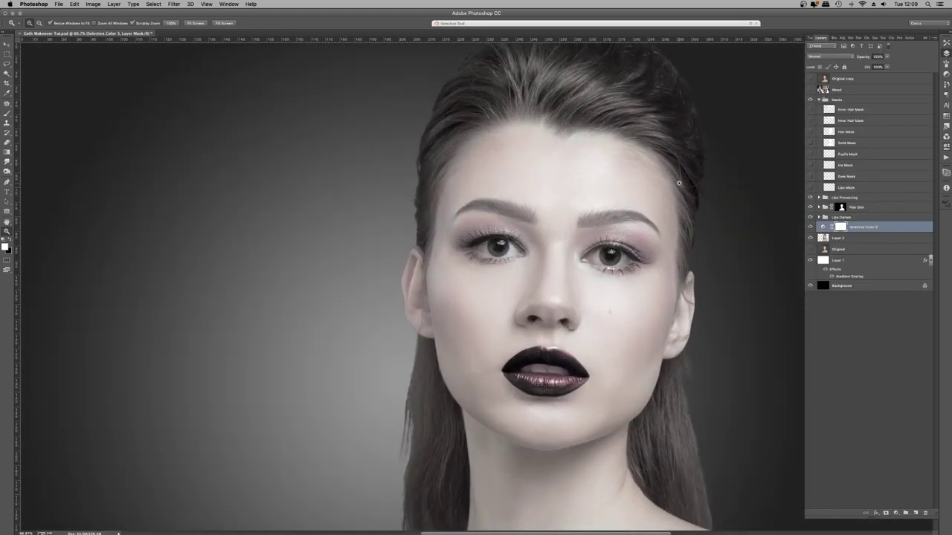
Duplicate Layer 2 and set the copy's blend mode to Multiply to turn the hair nearly black.
click(836, 238)
key(super+j)
click(829, 56)
click(827, 83)
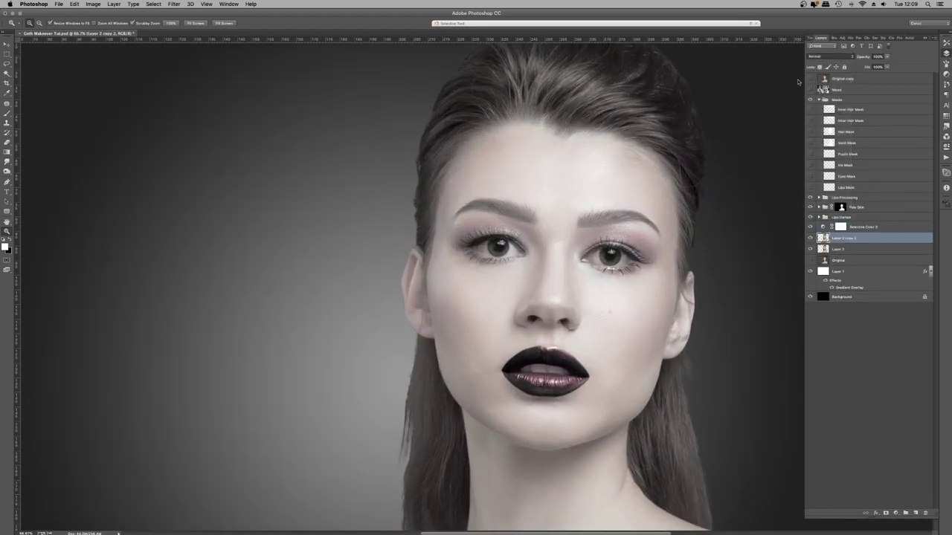
right_click(576, 134)
click(585, 178)
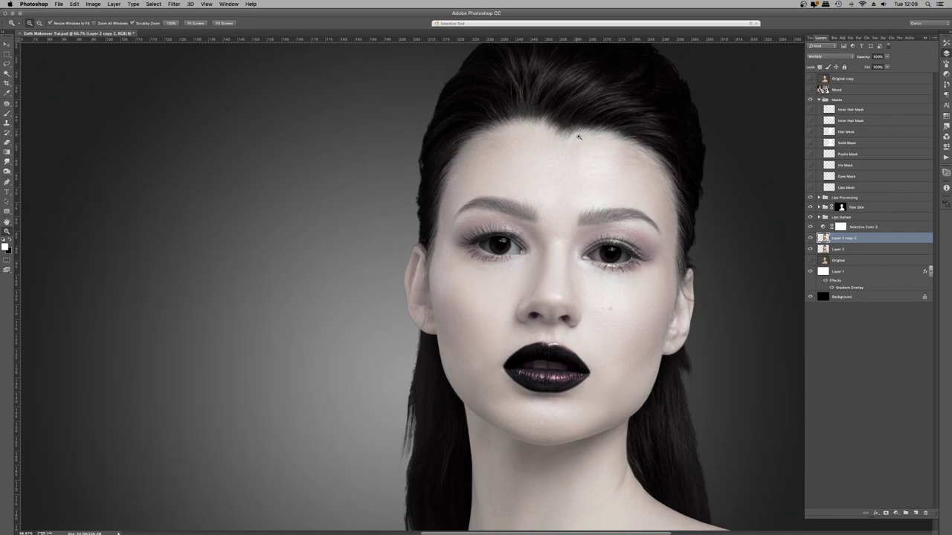
right_click(564, 136)
click(582, 179)
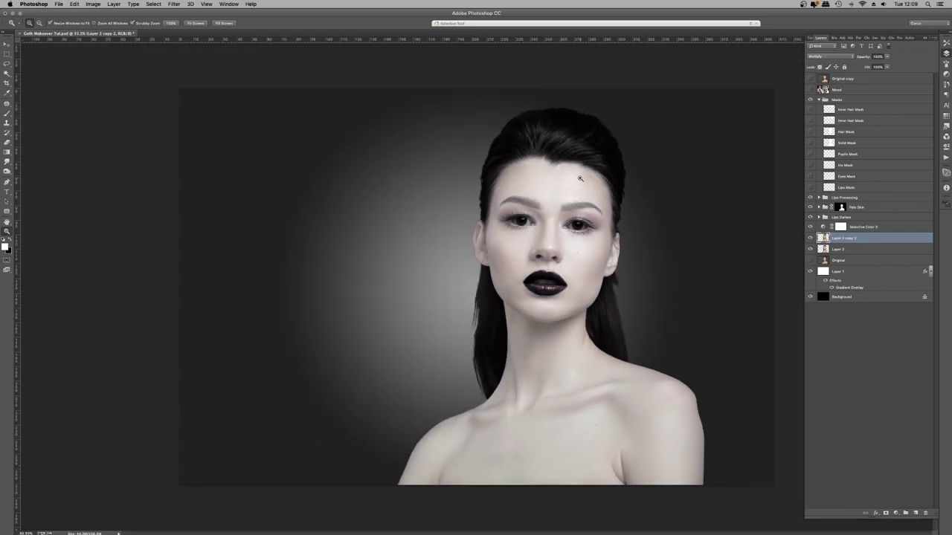
right_click(584, 177)
click(596, 219)
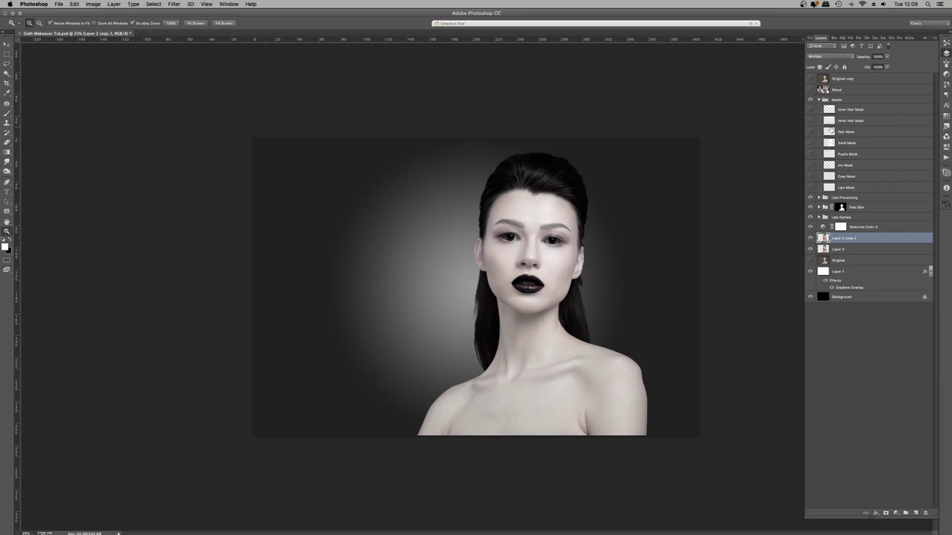
Load the hair area as a selection using the Hair Mask and Solid Mask layers.
super+click(828, 121)
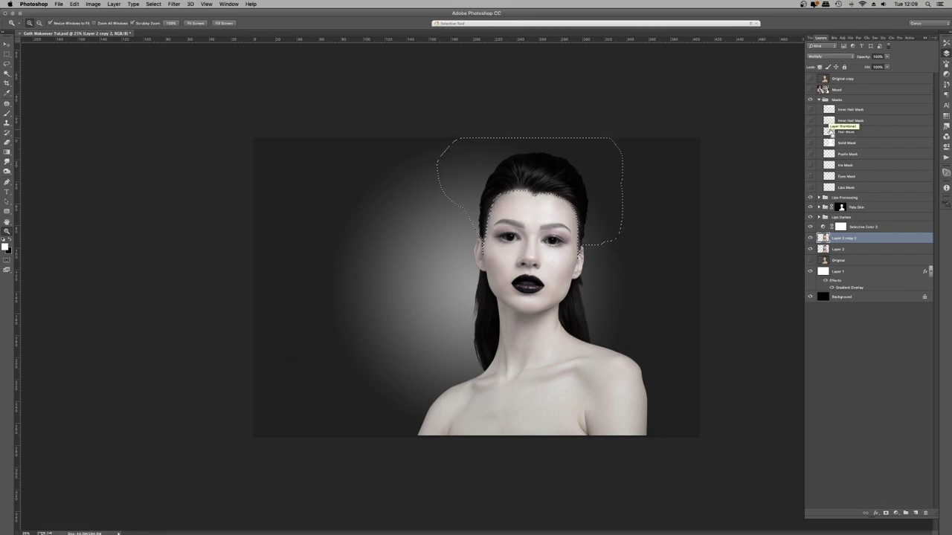
super+click(828, 131)
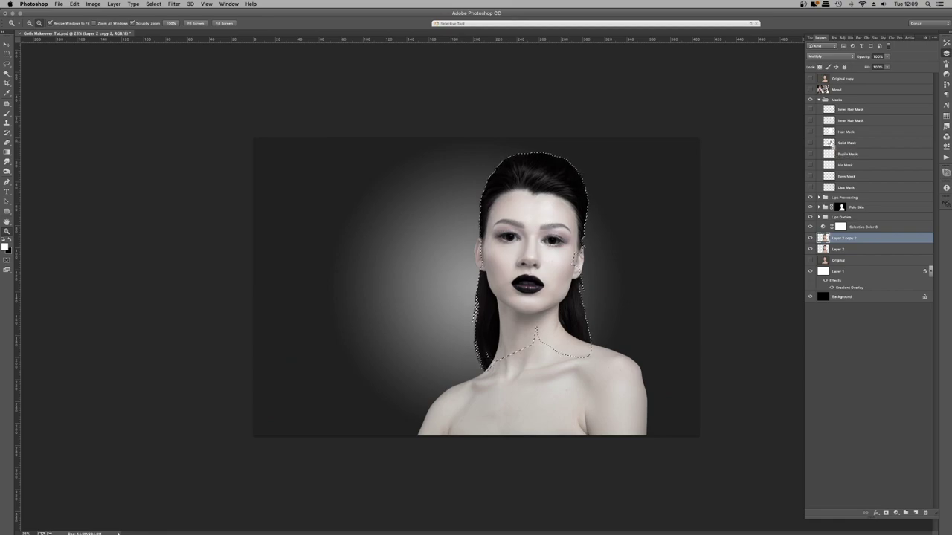
super+click(830, 143)
double_click(566, 217)
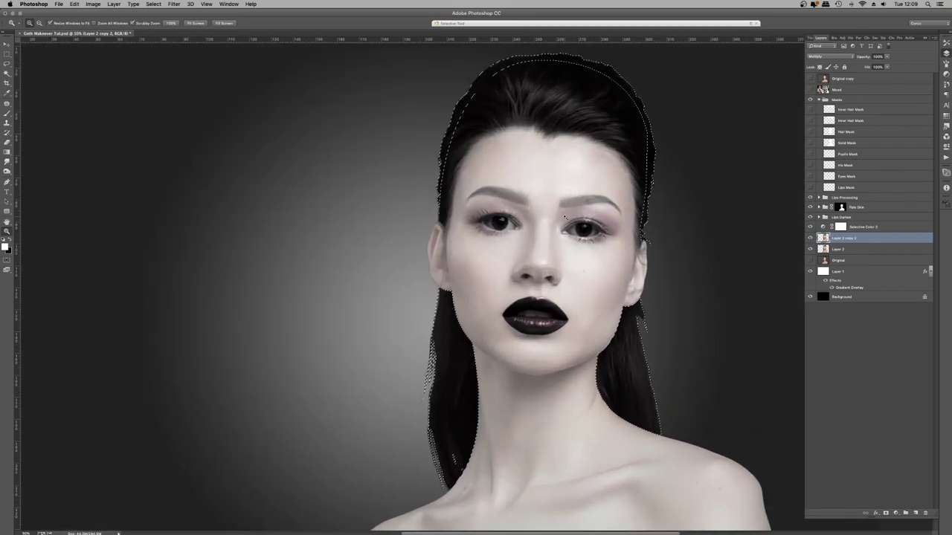
Add the Inner Hair Mask area to the selection and use it as a layer mask on Layer 2 copy 2.
click(7, 65)
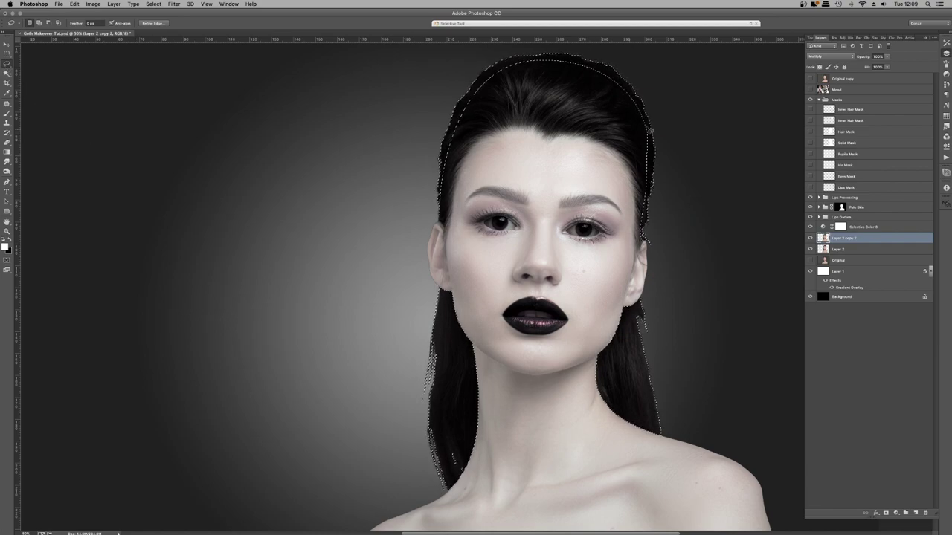
shift+super+click(830, 120)
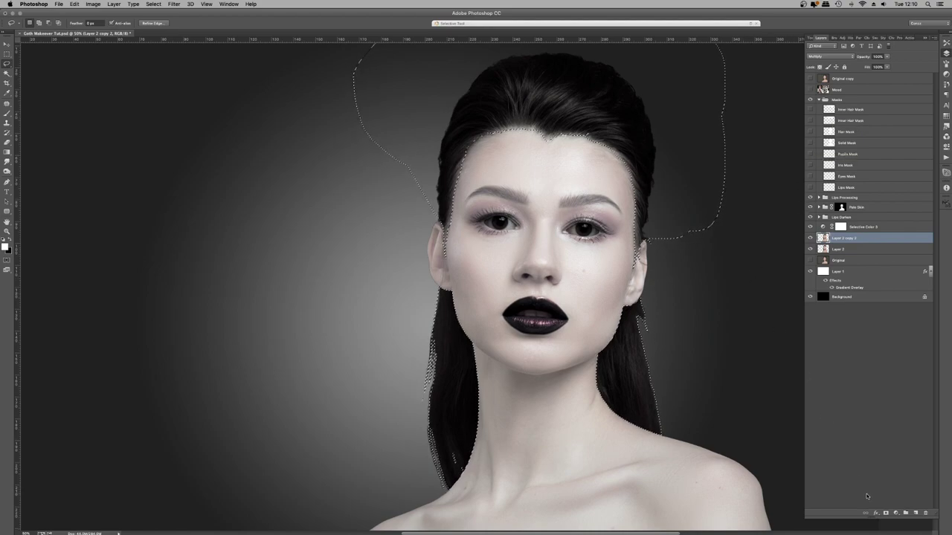
click(886, 513)
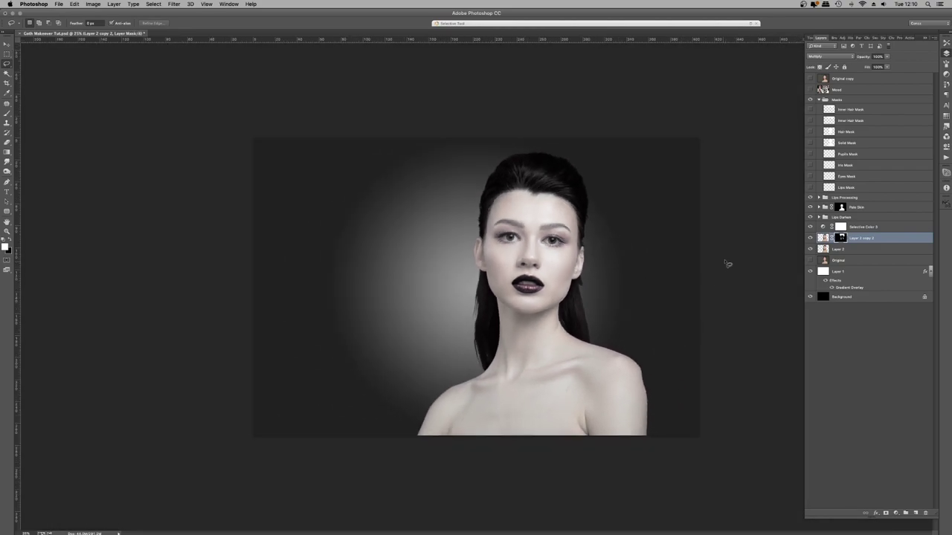
Place and scale the pink-haired portrait beside the black-and-white reference photo, and merge the two layers.
click(855, 101)
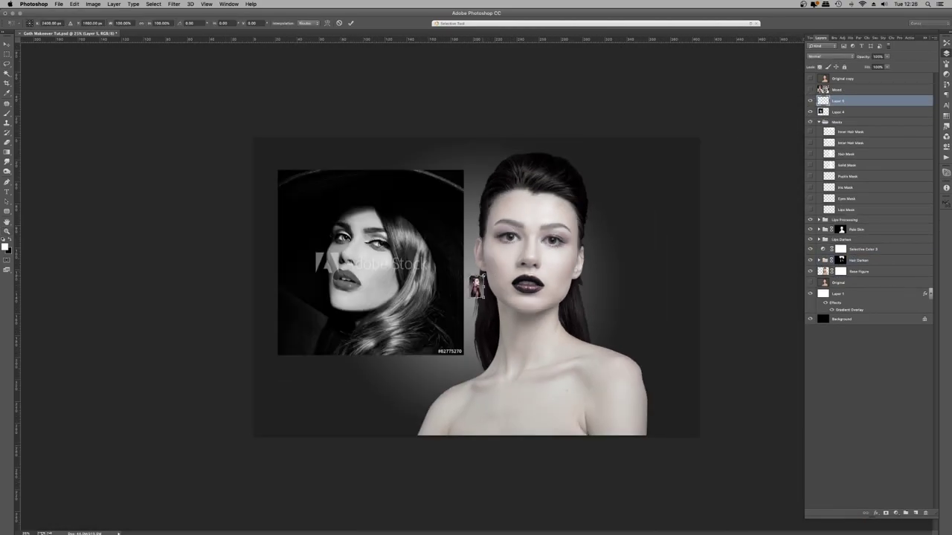
key(Return)
drag(483, 276, 423, 323)
click(855, 111)
key(m)
key(v)
key(super+e)
drag(334, 257, 371, 227)
Place the wavy-haired portrait and the eyeliner close-up below the other reference photos, scaled to fit.
drag(467, 297, 392, 376)
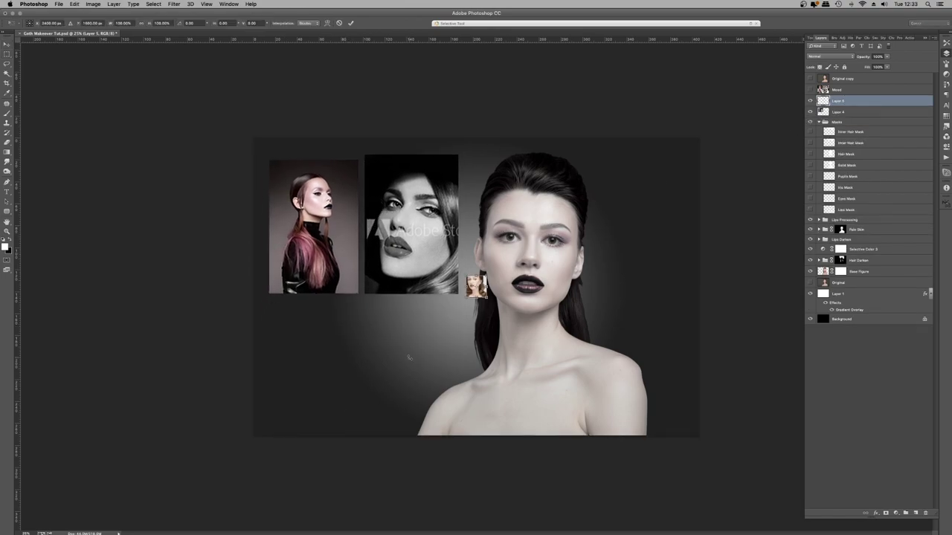
key(Return)
drag(431, 321, 297, 347)
drag(412, 337, 467, 391)
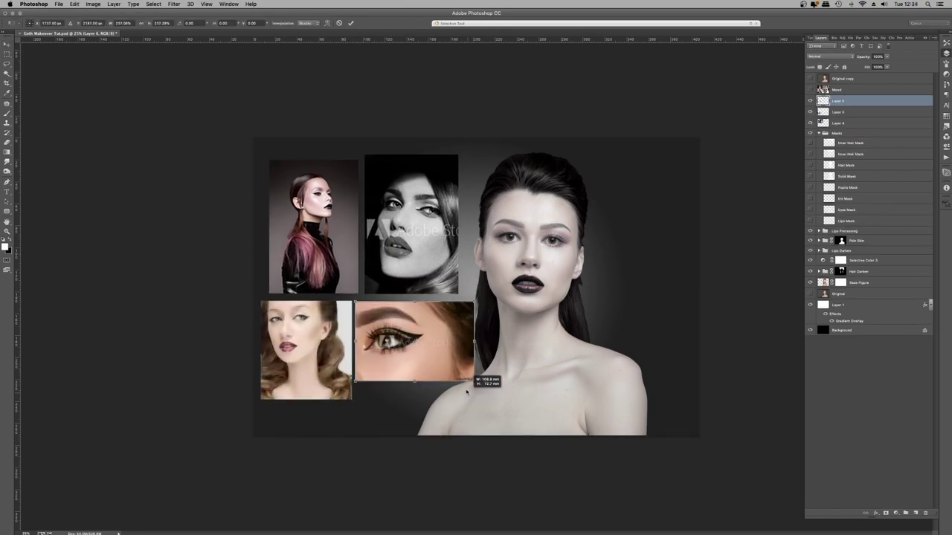
key(Return)
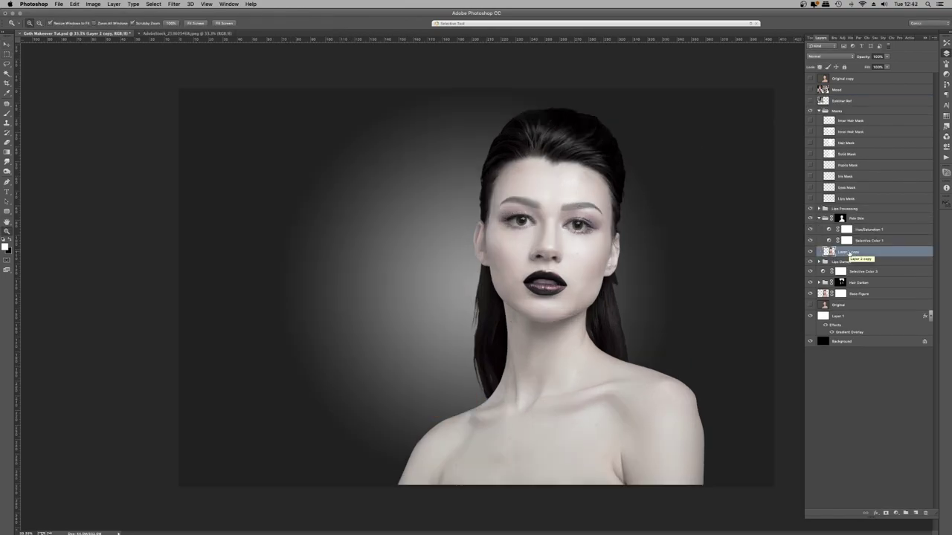
Rename the portrait layer inside the Pale Skin group as Pale Skin Base and duplicate it.
double_click(850, 251)
text(Pale Skin Base)
key(Return)
key(super+j)
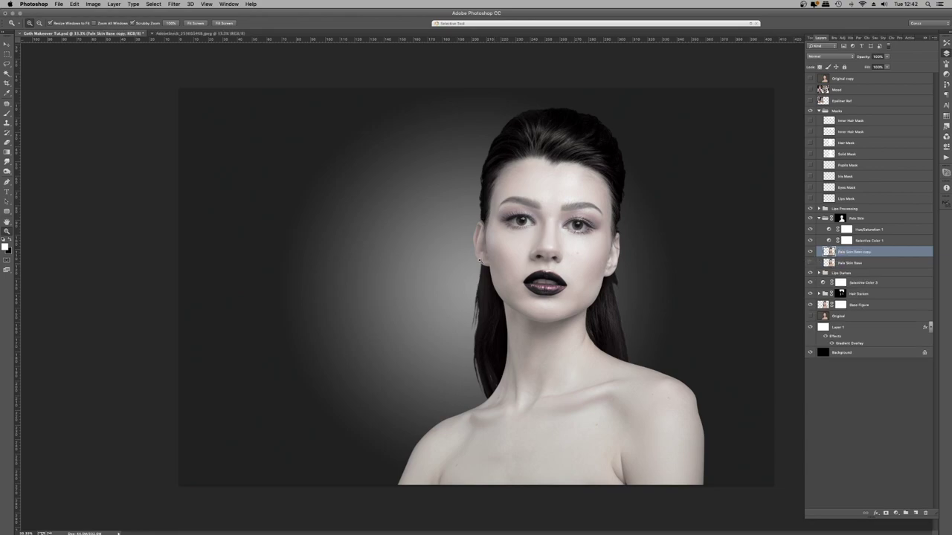
Remove the left-hand eyebrow on the Pale Skin Base copy by patching it with clean forehead skin.
drag(565, 207, 640, 206)
drag(525, 215, 463, 231)
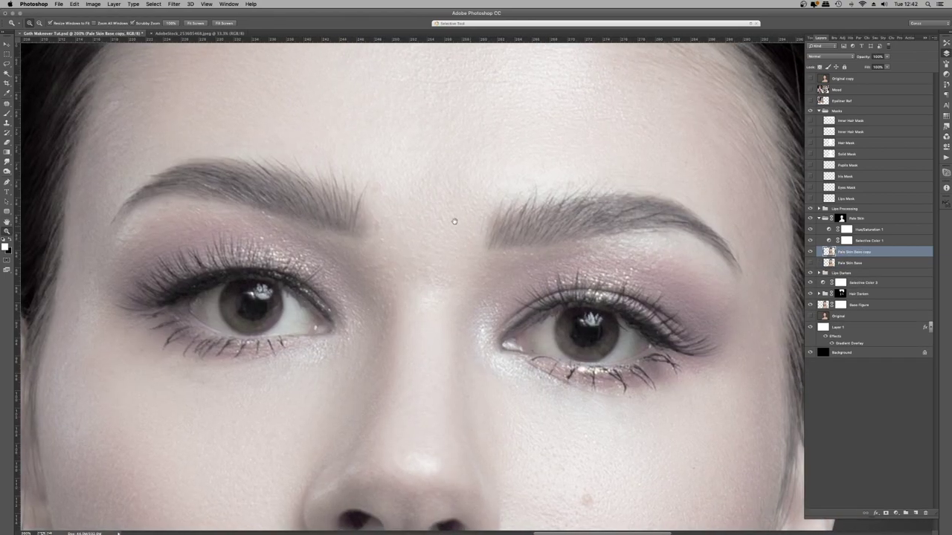
click(6, 104)
scroll(254, 146, up, 3)
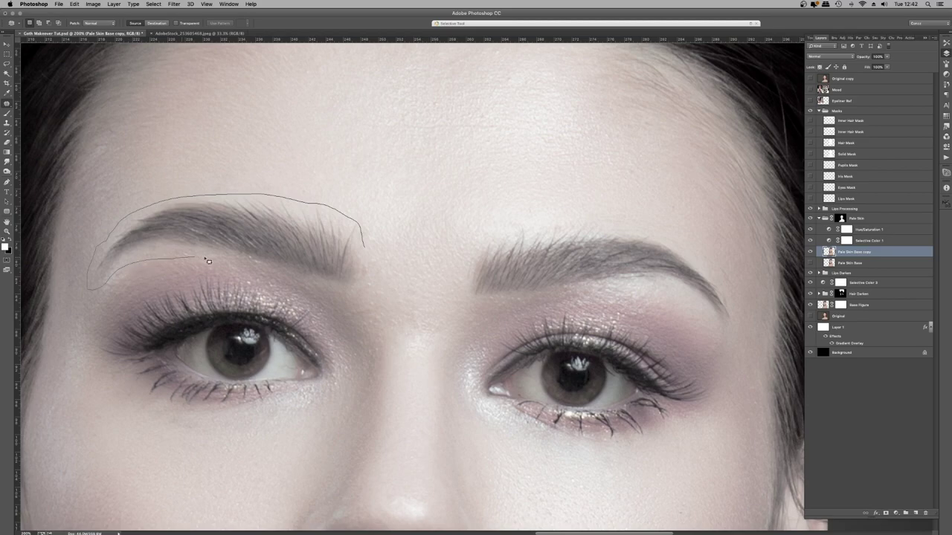
mouse_move(328, 294)
mouse_down()
mouse_move(363, 290)
mouse_move(372, 261)
mouse_move(361, 218)
mouse_up()
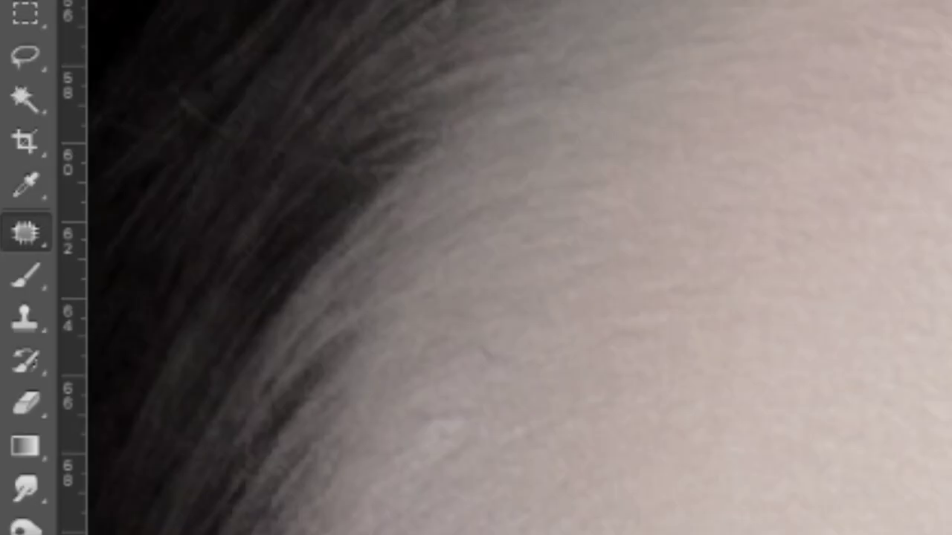
drag(951, 534, 951, 384)
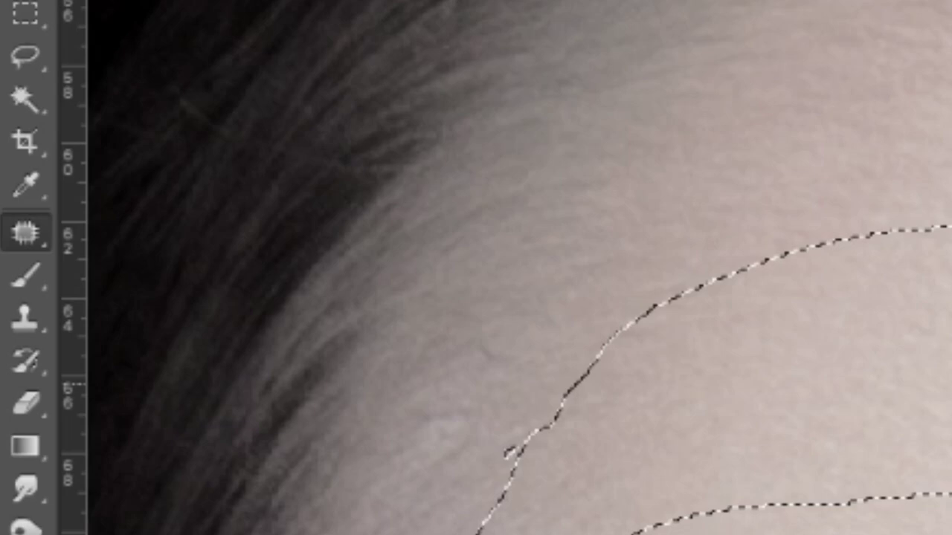
drag(508, 453, 507, 428)
Patch away the right-hand eyebrow with clean skin and check the browless face at different magnifications.
mouse_move(550, 218)
mouse_down()
mouse_move(459, 273)
mouse_move(503, 302)
mouse_move(651, 290)
mouse_move(720, 325)
mouse_move(707, 267)
mouse_move(588, 217)
mouse_up()
drag(530, 218, 578, 168)
key(super+minus)
key(super+minus)
key(super+minus)
key(super+minus)
key(super+minus)
key(super+plus)
key(super+plus)
key(super+plus)
key(super+plus)
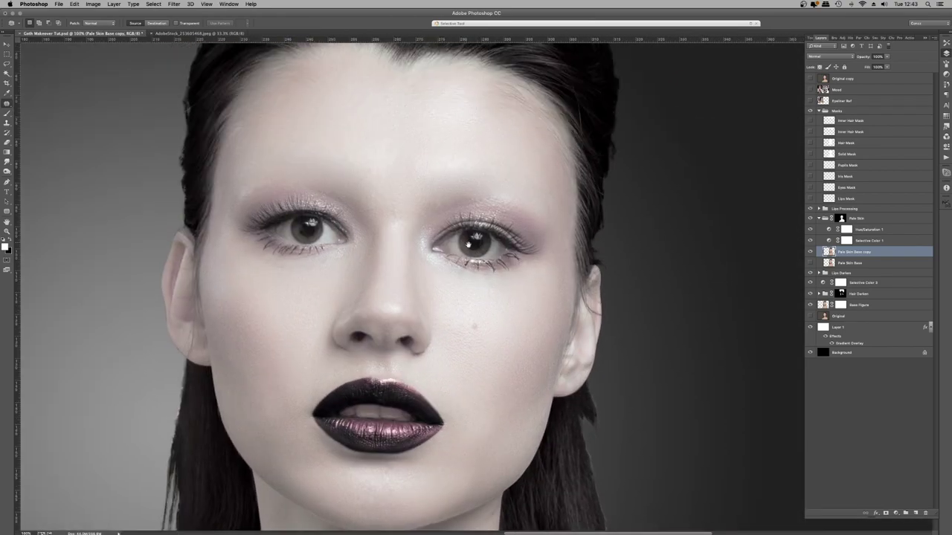
Switch to the AdobeStock portrait and lasso the area around both dark eyebrows.
click(191, 34)
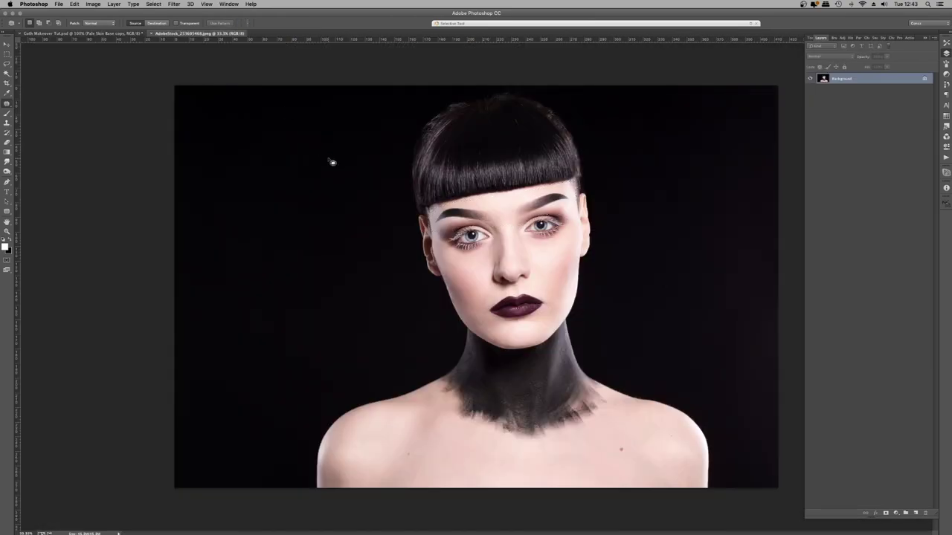
key(l)
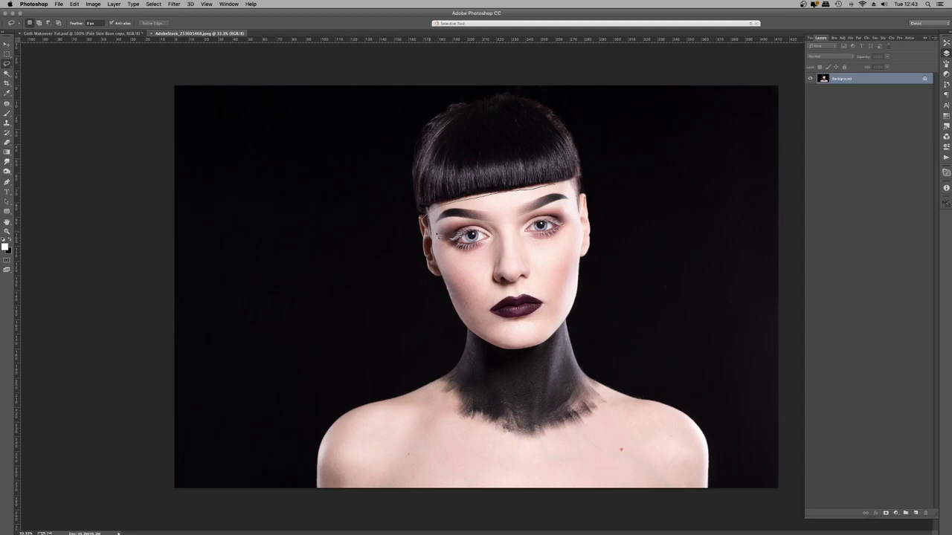
drag(568, 224, 571, 184)
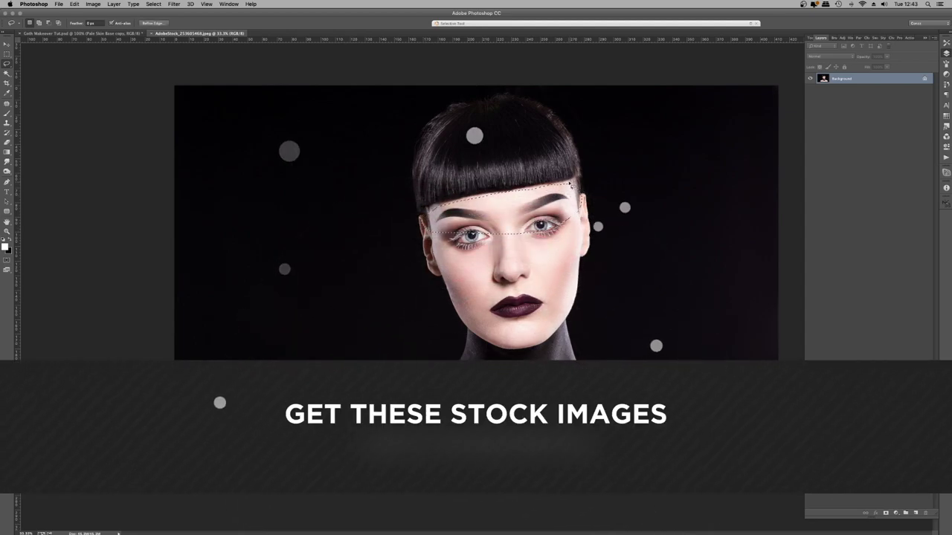
Paste the copied eyebrows into the makeover document and group their layer above Lips Processing as Eyebrow Replace.
key(ctrl+Tab)
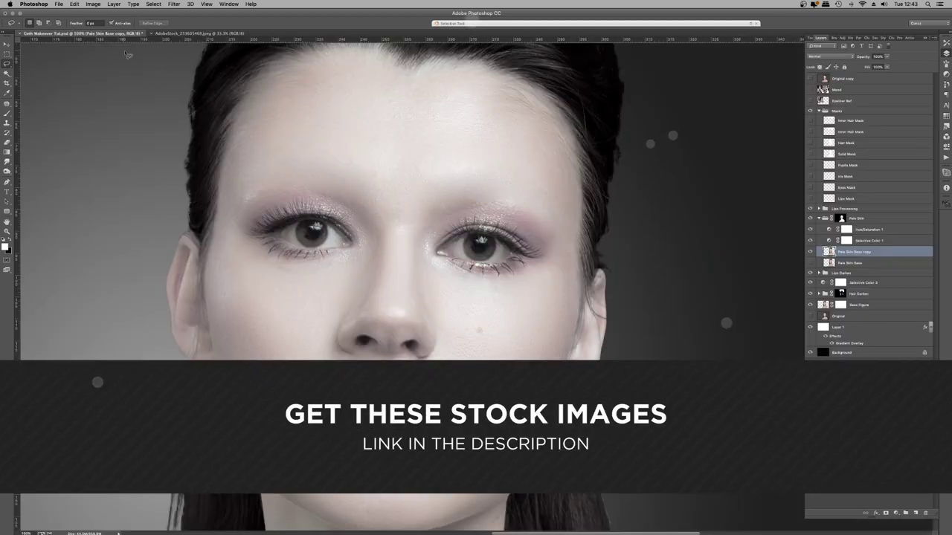
click(893, 218)
key(cmd+v)
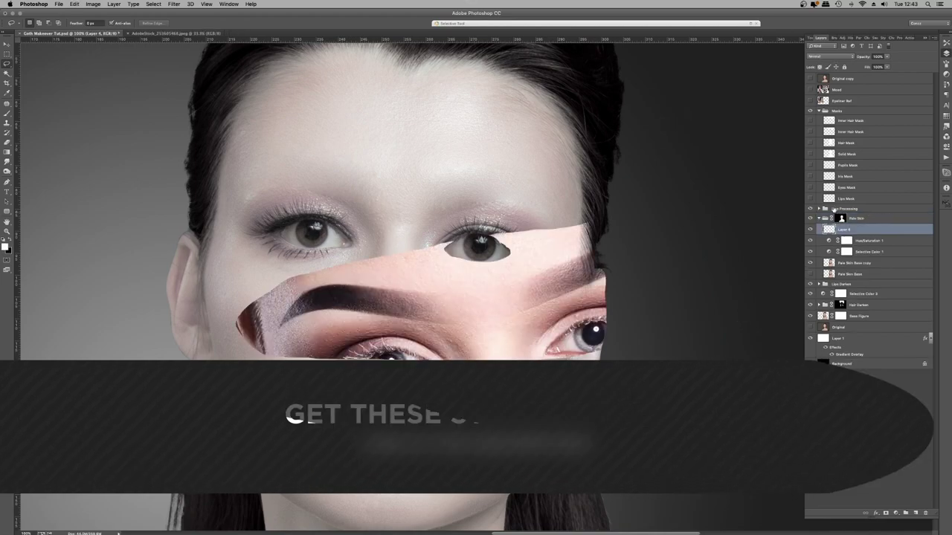
drag(855, 229, 855, 202)
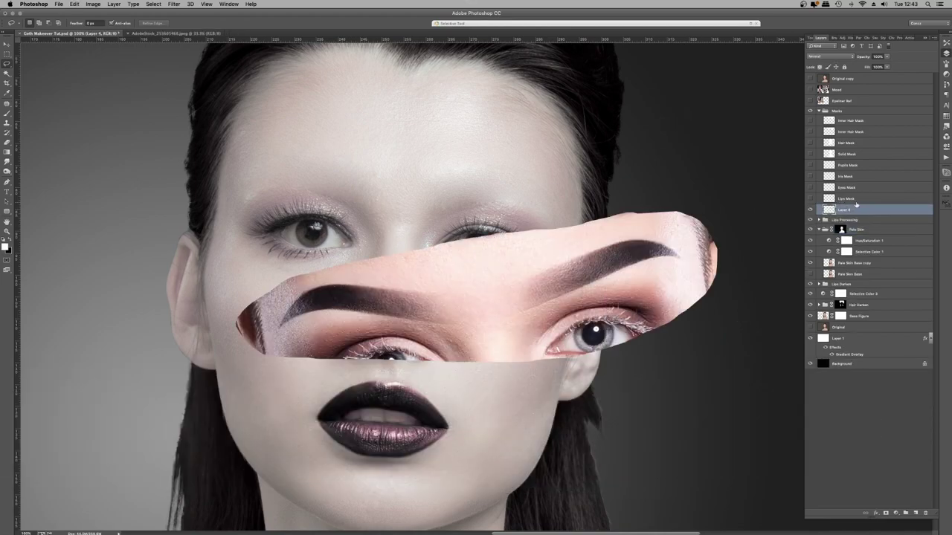
key(super+g)
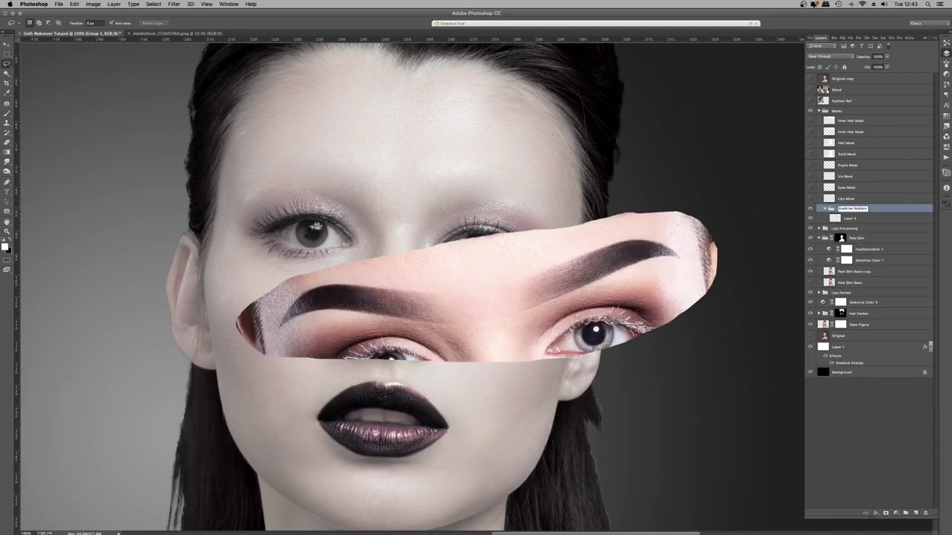
Show the Original copy layer and place two horizontal guides marking the top and bottom of its eyebrows.
click(866, 217)
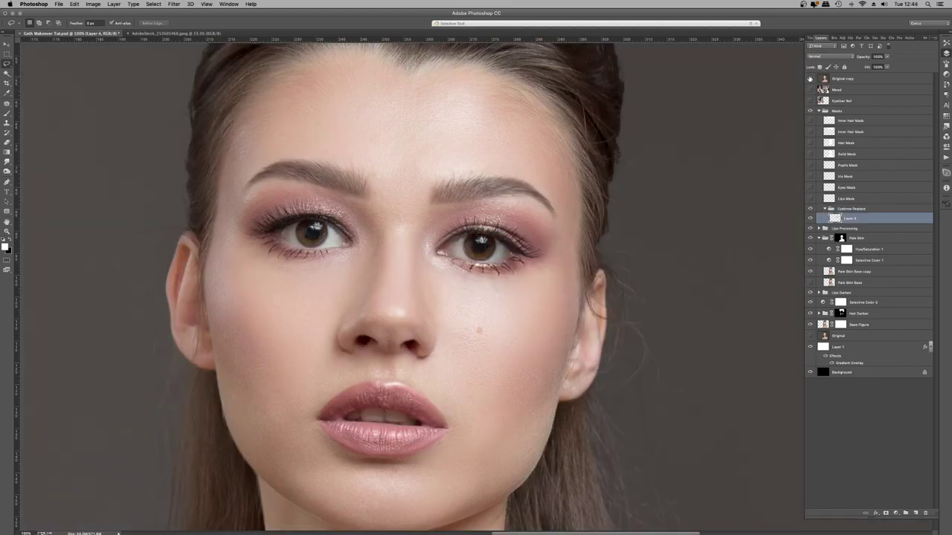
drag(452, 39, 457, 159)
drag(394, 38, 406, 200)
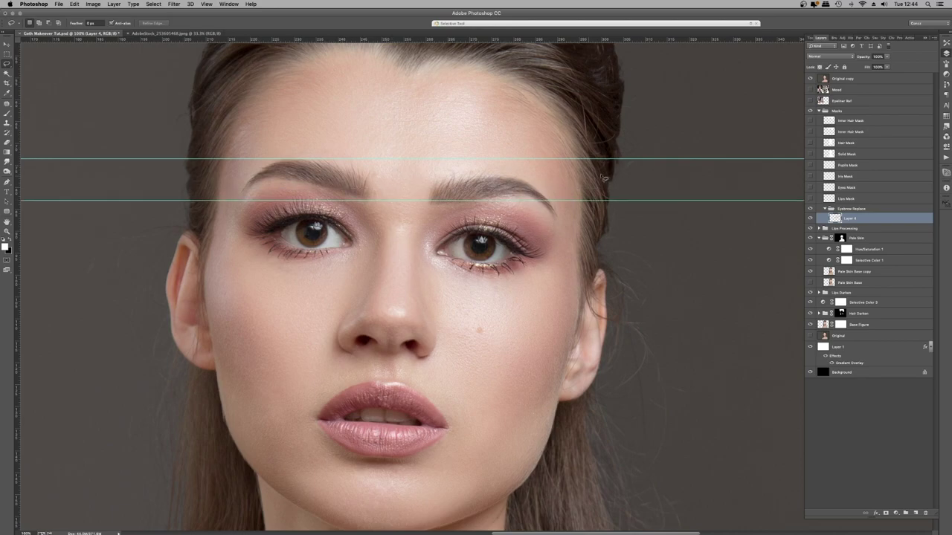
Lower the opacity of Original copy to see the pasted eyebrows through it, and select the pasted eyebrow layer.
click(852, 78)
click(887, 57)
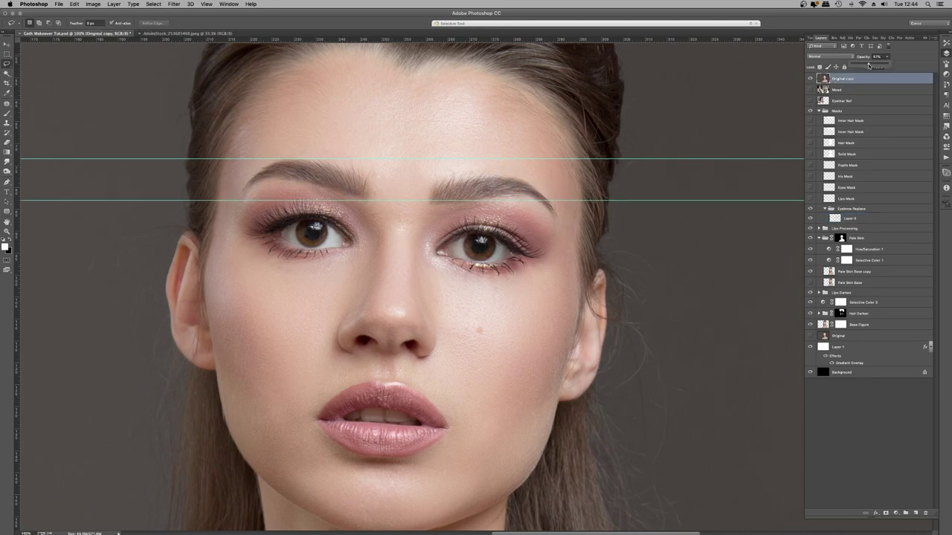
drag(869, 65, 869, 66)
click(867, 218)
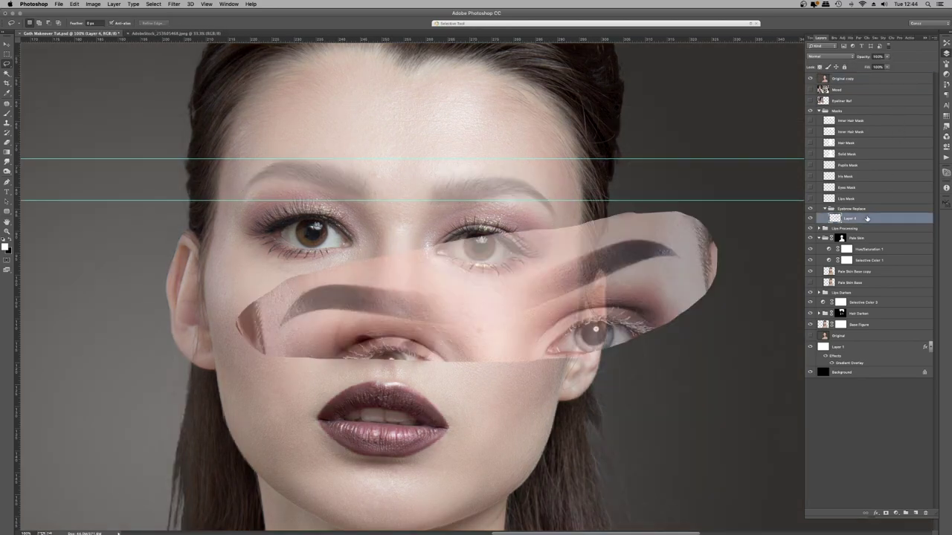
Free-transform the pasted eyebrows: rotate them about 14°, move them over the original eyebrows and scale them to about 82%.
key(super+t)
drag(733, 312, 726, 328)
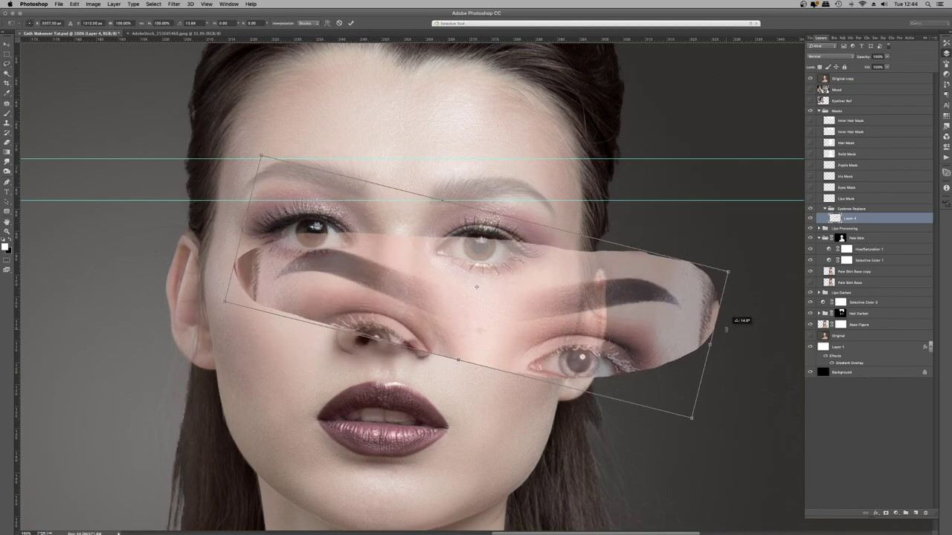
drag(634, 300, 537, 190)
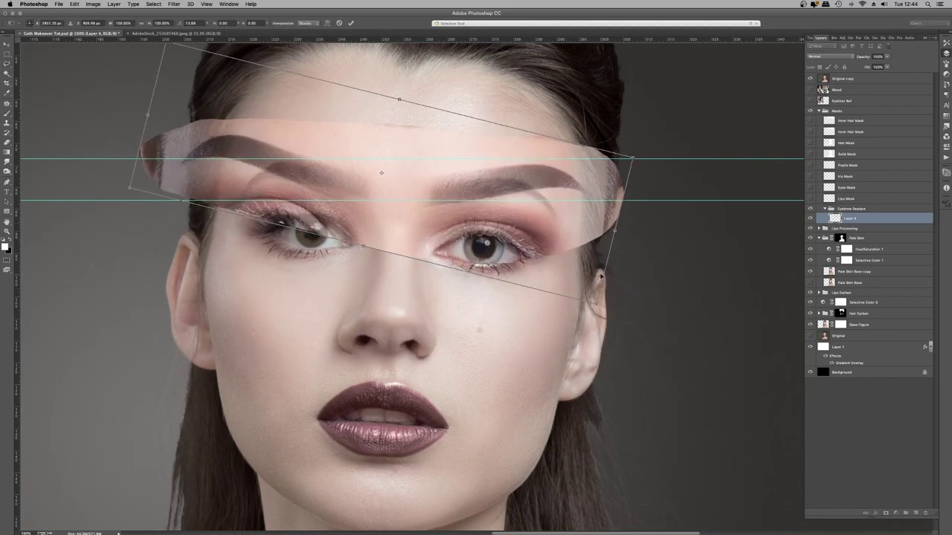
drag(596, 305, 529, 248)
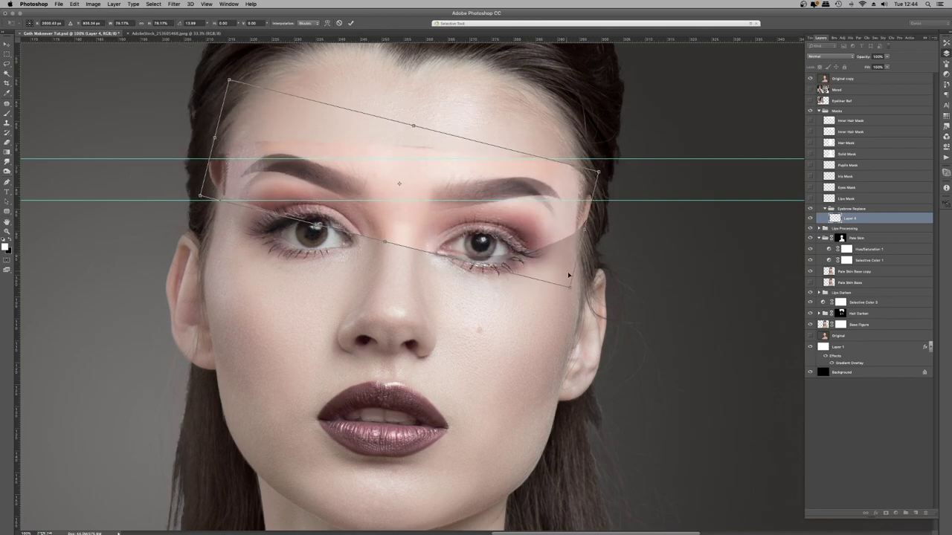
drag(565, 284, 542, 256)
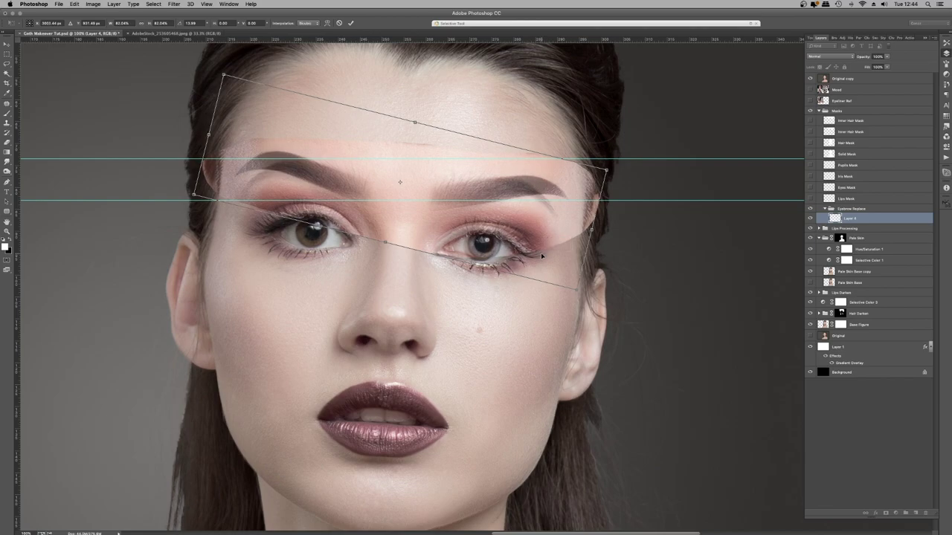
Nudge the pasted eyebrows slightly left to align them with the original brows and apply the transform.
key(shift+Left)
key(shift+Left)
key(shift+Right)
key(shift+Right)
key(Left)
key(Left)
key(Left)
key(Left)
key(Left)
key(Left)
key(Left)
key(Left)
key(Left)
key(Left)
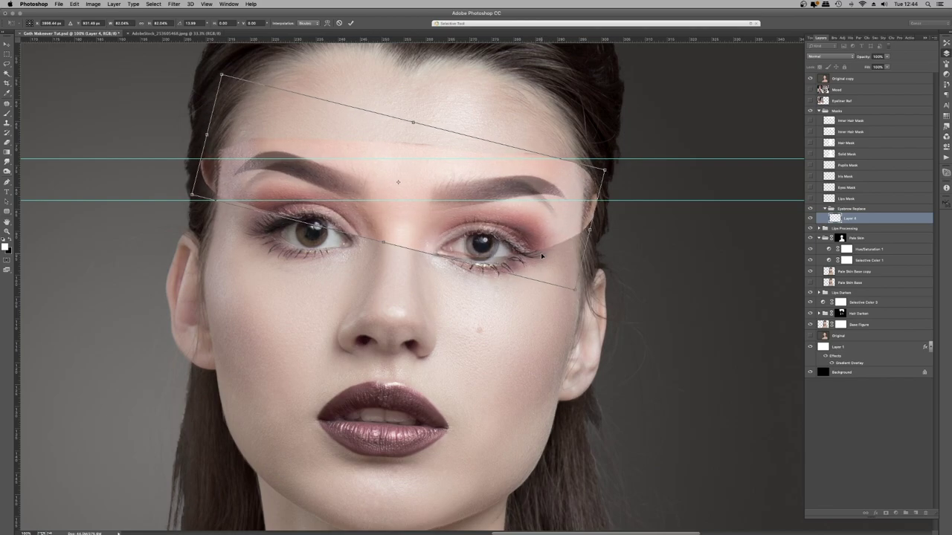
key(Return)
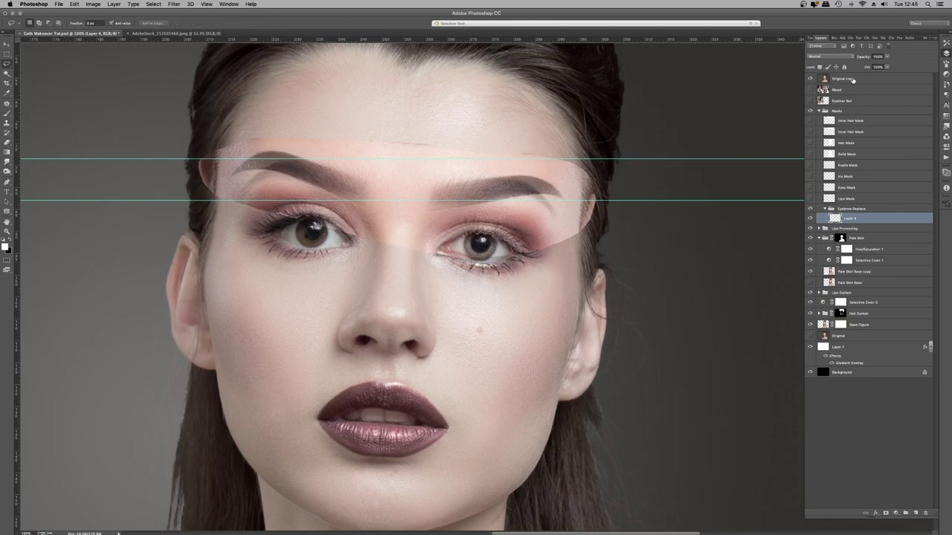
Hide the Original copy layer and set the Eyebrow Replace group's blend mode to Multiply.
click(853, 79)
mouse_move(886, 56)
mouse_down()
mouse_move(908, 65)
mouse_move(871, 65)
mouse_up()
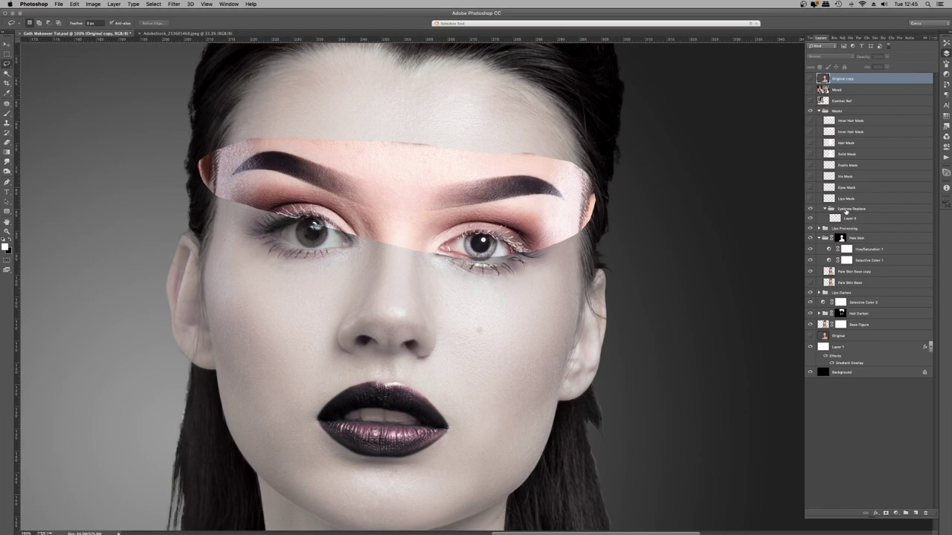
click(846, 209)
click(836, 57)
click(832, 85)
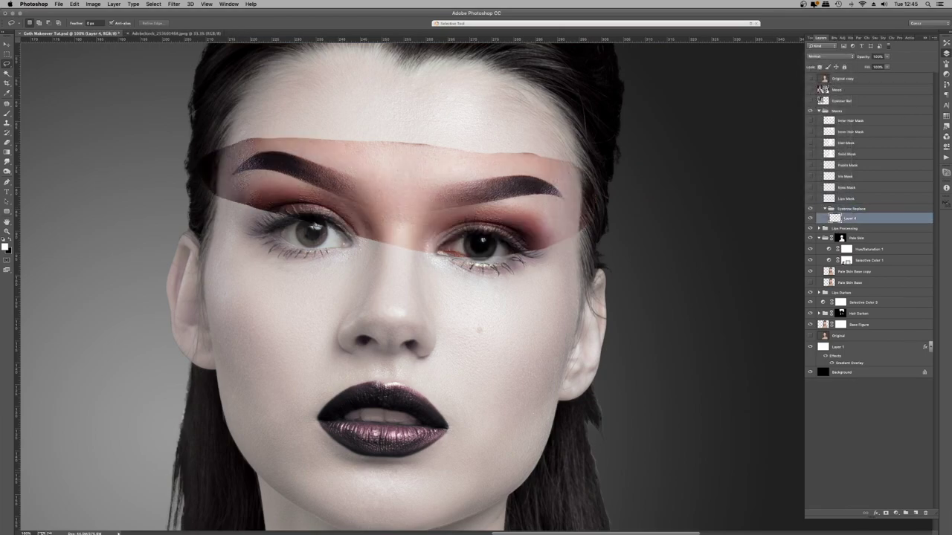
Add a Hue/Saturation adjustment clipped to the eyebrow layer and lower its saturation to about -82.
click(896, 513)
click(911, 459)
click(946, 52)
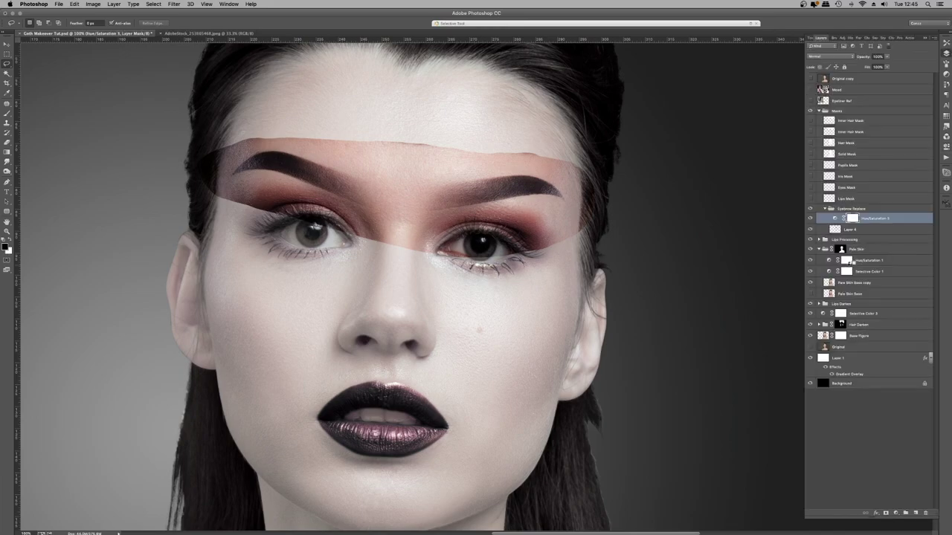
double_click(840, 221)
drag(868, 101, 831, 103)
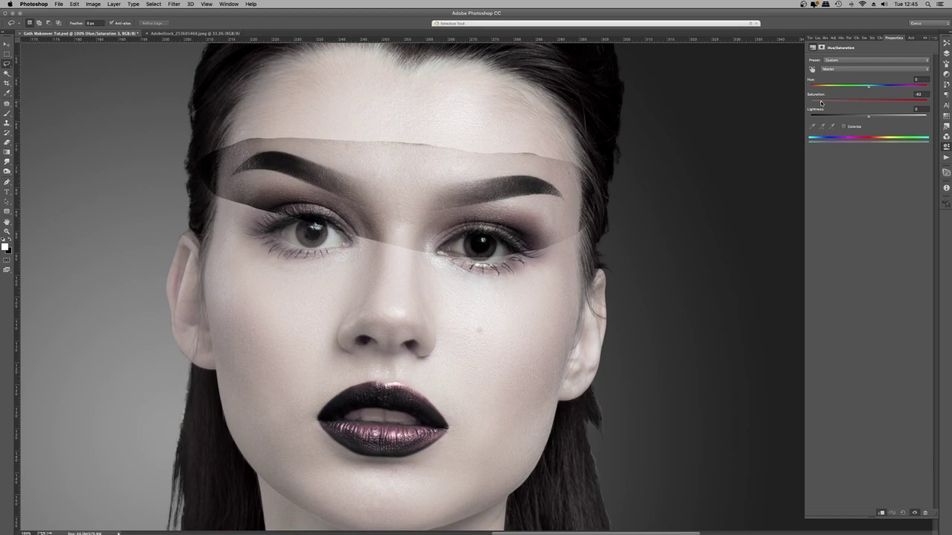
click(946, 54)
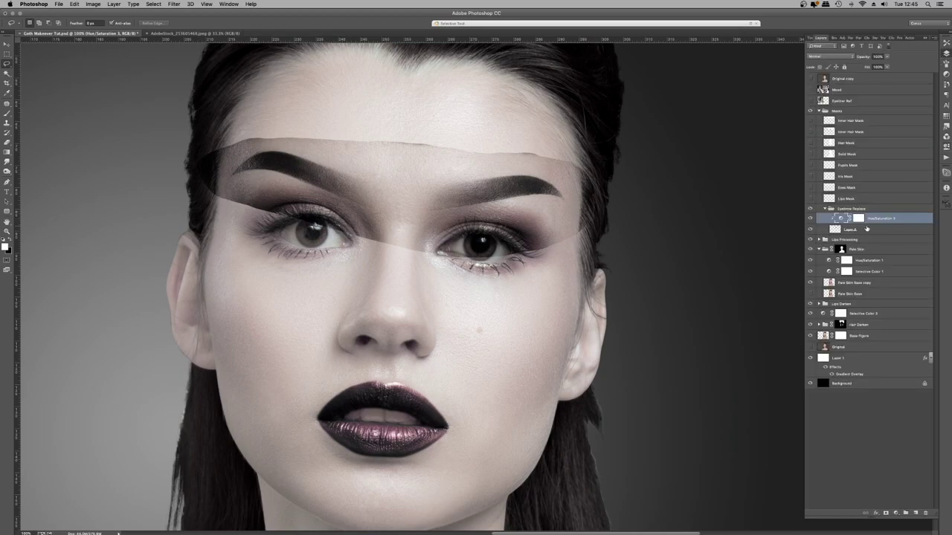
Add a clipped Levels adjustment directly above the eyebrow layer and set its white input level to 241.
click(870, 229)
click(896, 513)
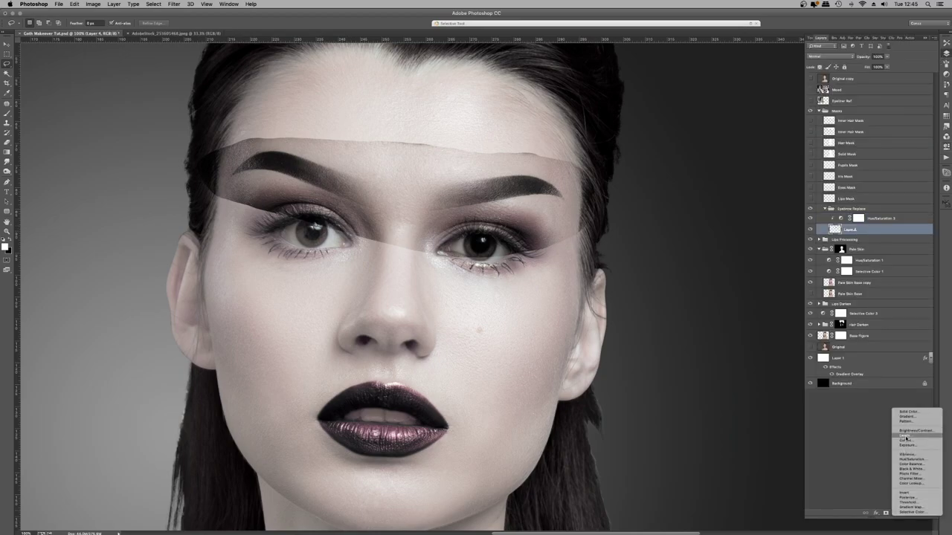
click(913, 438)
mouse_move(914, 112)
mouse_down()
mouse_move(903, 111)
mouse_move(923, 113)
mouse_up()
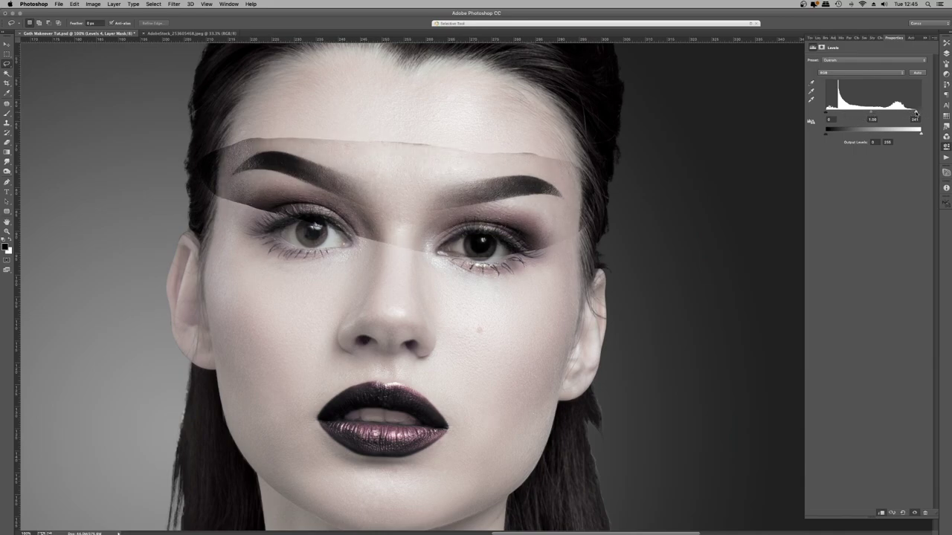
click(945, 54)
In the Eyebrow Replace group's Blending Options, split Blend If This Layer whites to 214/255 and soften the Underlying Layer's dark and light ends.
right_click(873, 238)
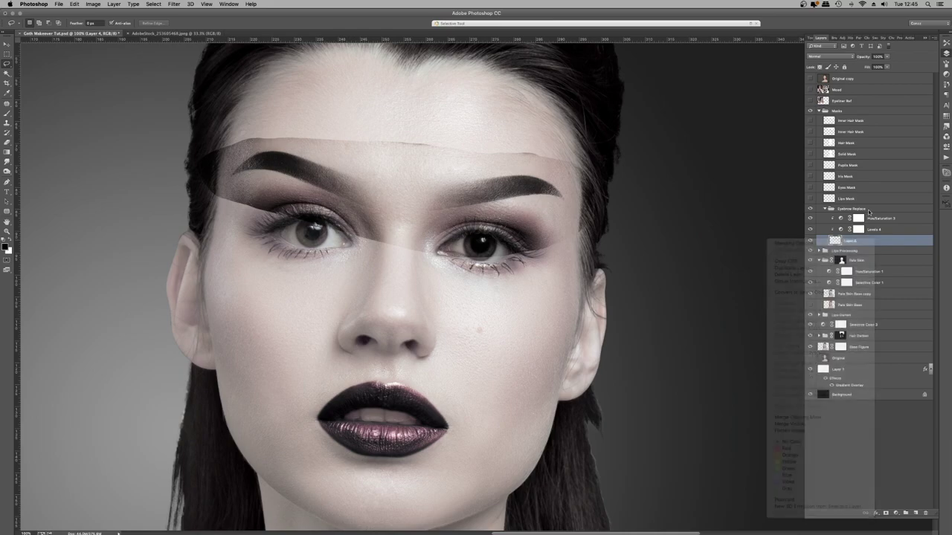
right_click(869, 211)
click(903, 214)
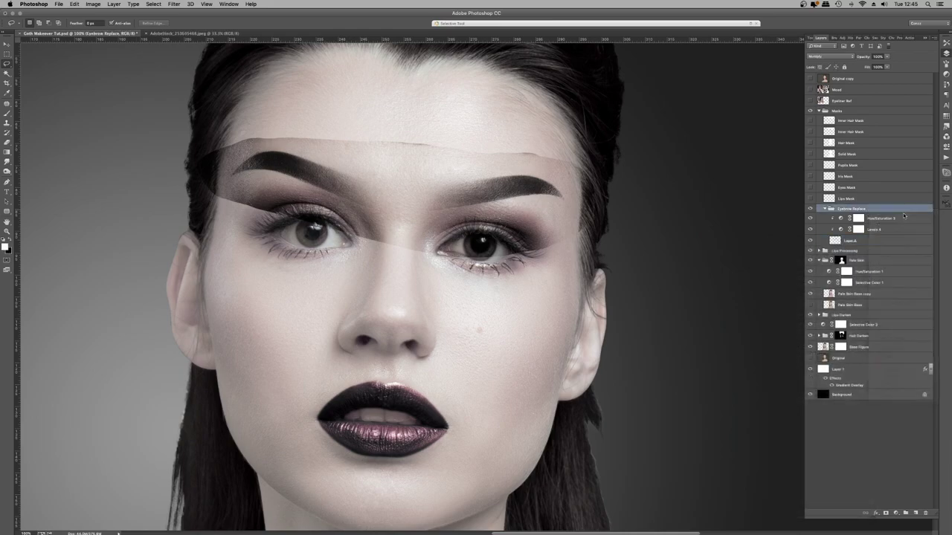
drag(279, 134, 724, 148)
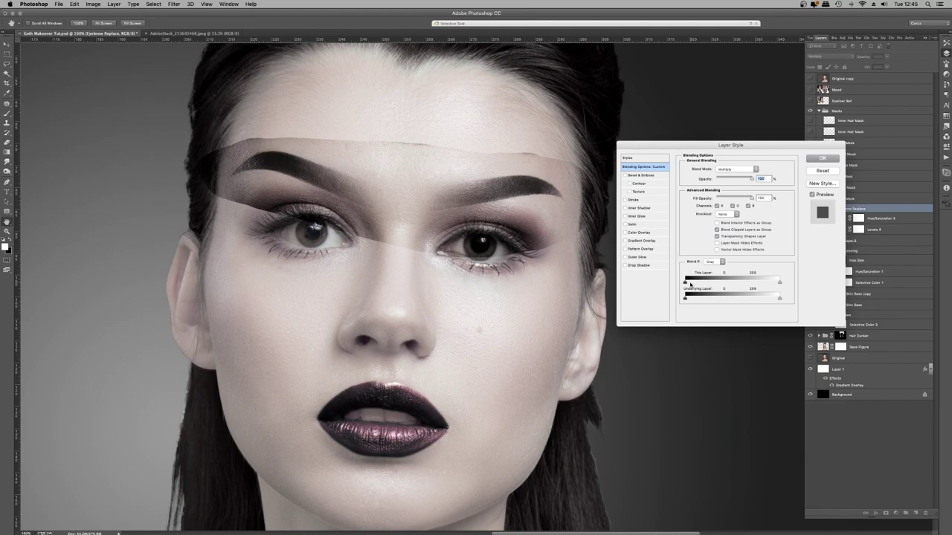
drag(688, 283, 713, 283)
drag(757, 284, 766, 282)
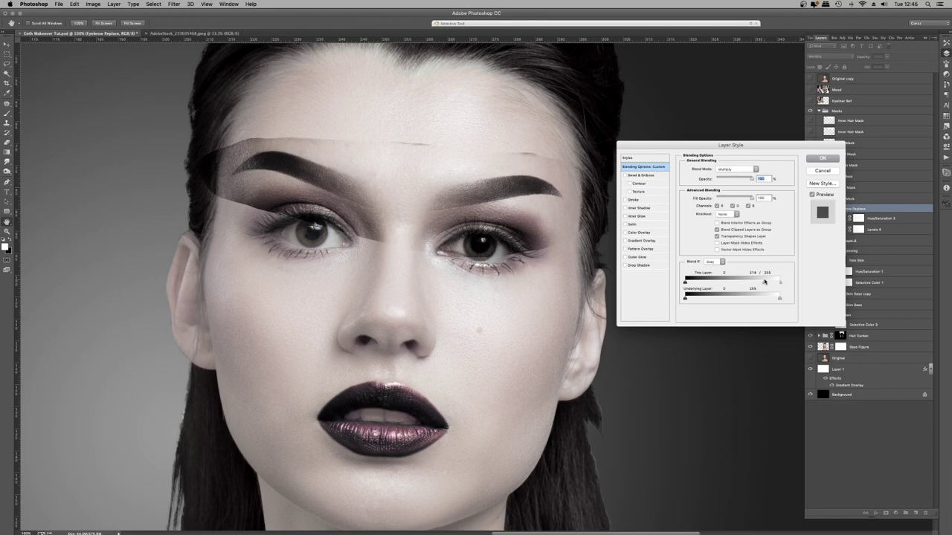
mouse_move(718, 296)
mouse_down()
mouse_move(752, 289)
mouse_move(721, 288)
mouse_up()
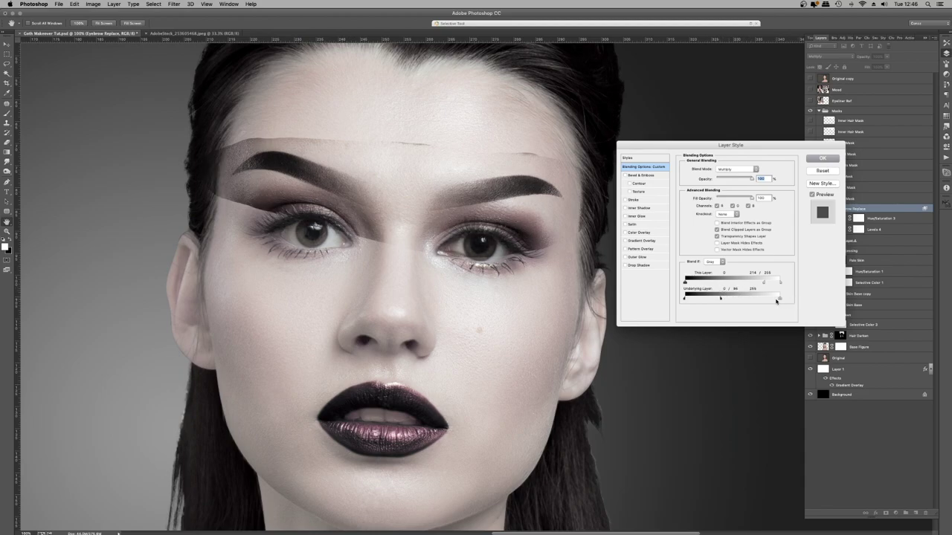
mouse_move(777, 300)
mouse_down()
mouse_move(761, 298)
mouse_move(770, 298)
mouse_up()
click(822, 159)
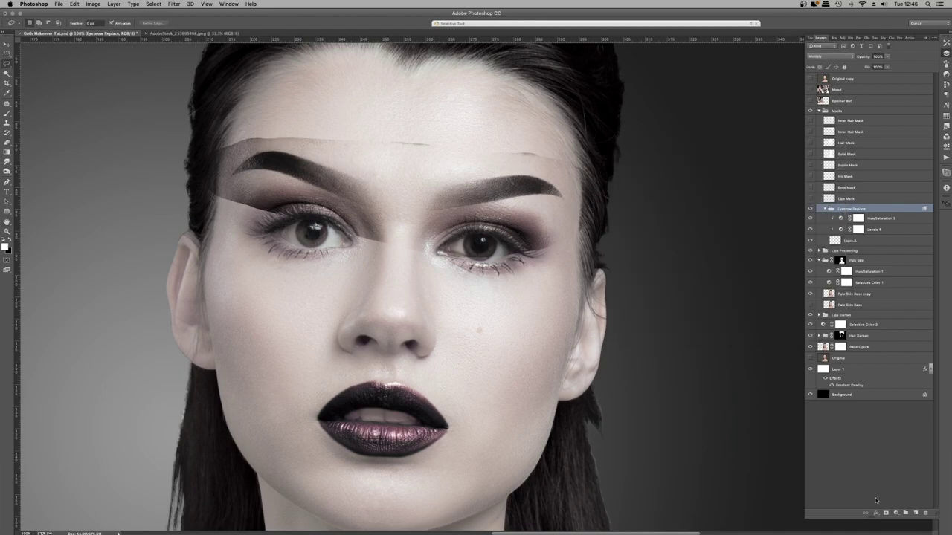
Add a layer mask to the Eyebrow Replace group and paint out the pasted skin and eye areas around both eyebrows in black.
click(887, 513)
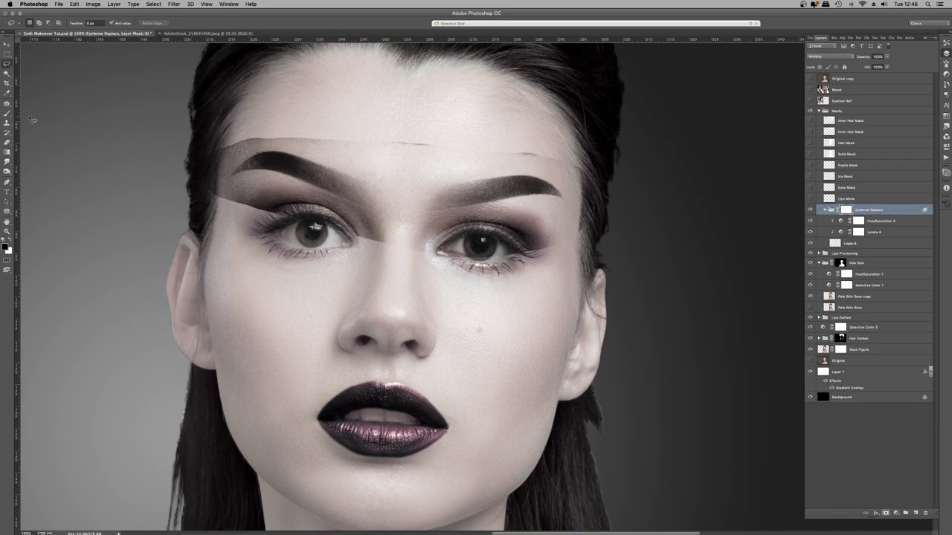
click(8, 114)
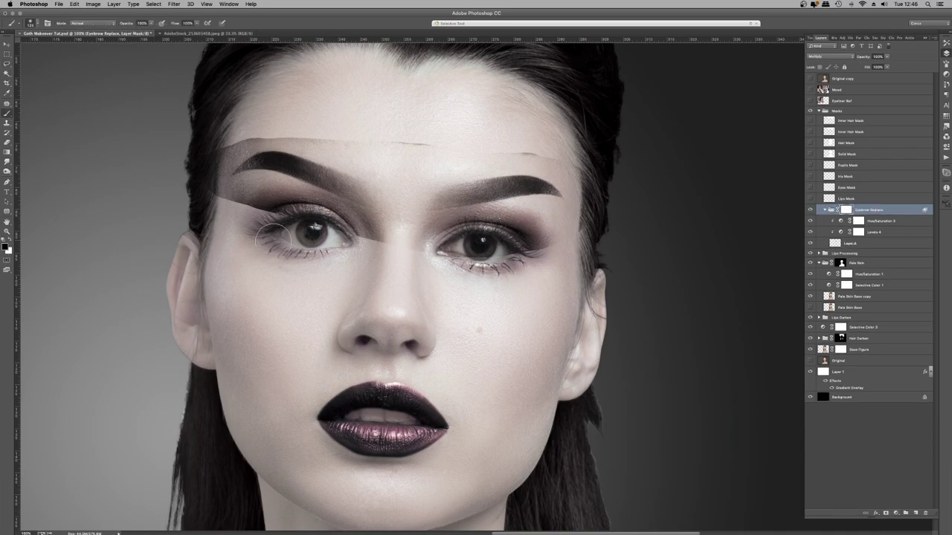
mouse_move(318, 256)
mouse_down()
mouse_move(264, 212)
mouse_move(226, 216)
mouse_move(246, 224)
mouse_move(199, 210)
mouse_move(256, 219)
mouse_move(234, 209)
mouse_move(269, 211)
mouse_move(376, 255)
mouse_move(471, 256)
mouse_move(482, 236)
mouse_move(519, 231)
mouse_move(555, 245)
mouse_up()
mouse_move(369, 136)
mouse_down()
mouse_move(290, 128)
mouse_move(207, 146)
mouse_move(201, 172)
mouse_move(250, 122)
mouse_move(210, 132)
mouse_up()
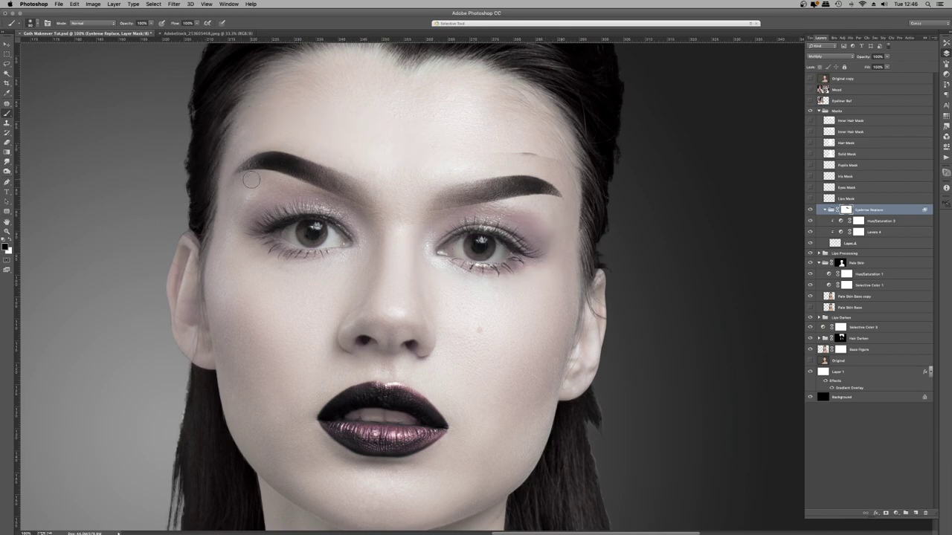
drag(256, 188, 346, 222)
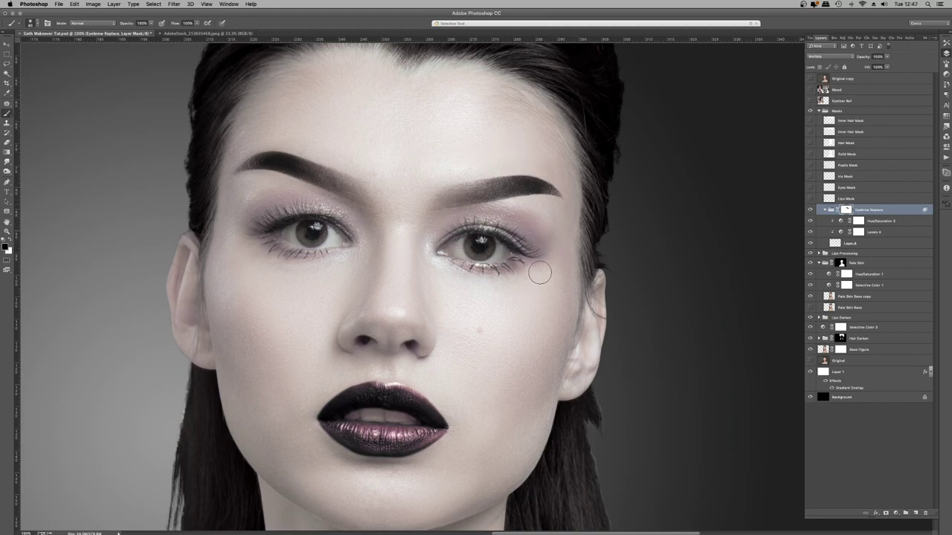
Show the Eyeliner Ref layer so the reference photos sit beside the portrait.
key(z)
right_click(431, 196)
click(446, 201)
right_click(589, 153)
click(604, 195)
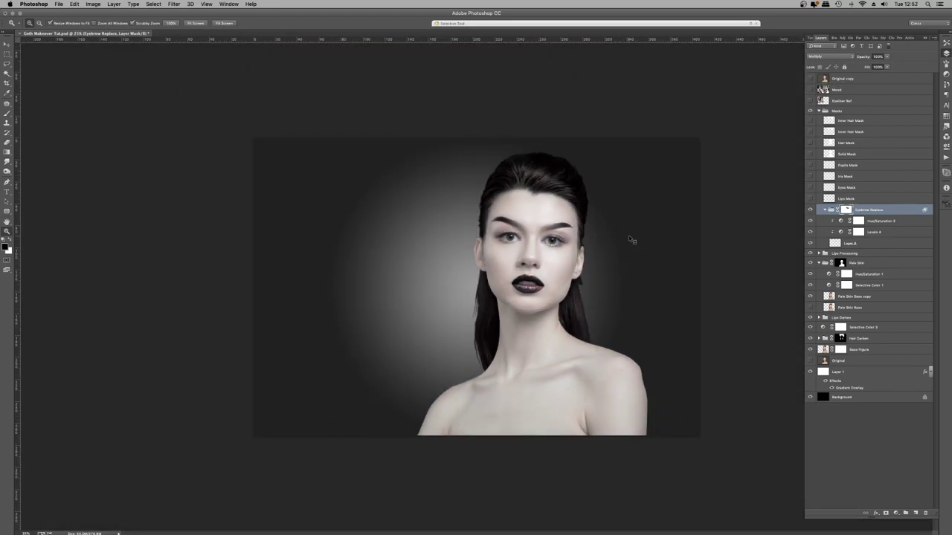
click(810, 101)
key(super+plus)
key(super+plus)
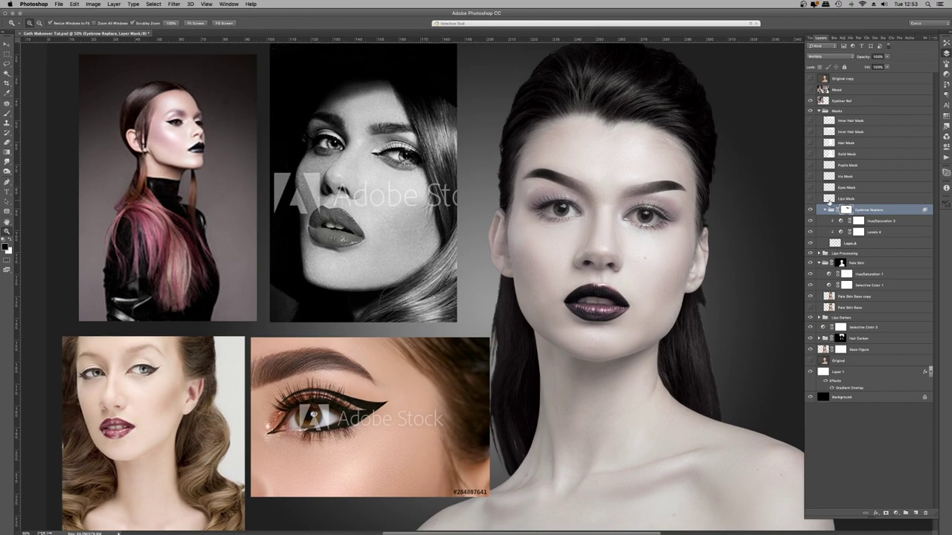
Add a new layer named Eyeliner Shapes.
key(super+shift+n)
text(Eyeliner Shapes)
key(Return)
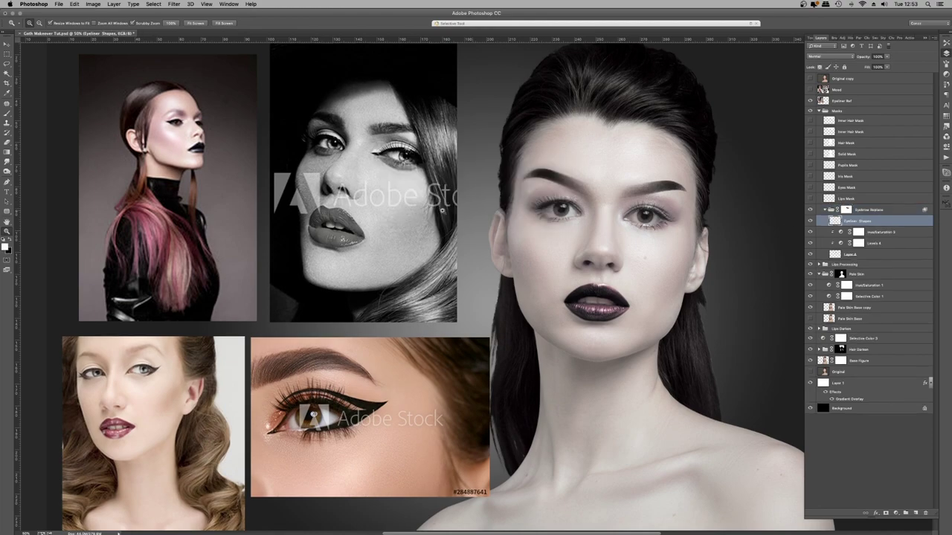
Draw a pointed eyeliner path at the inner corner of the model's right eye and fill it with black.
click(591, 212)
key(p)
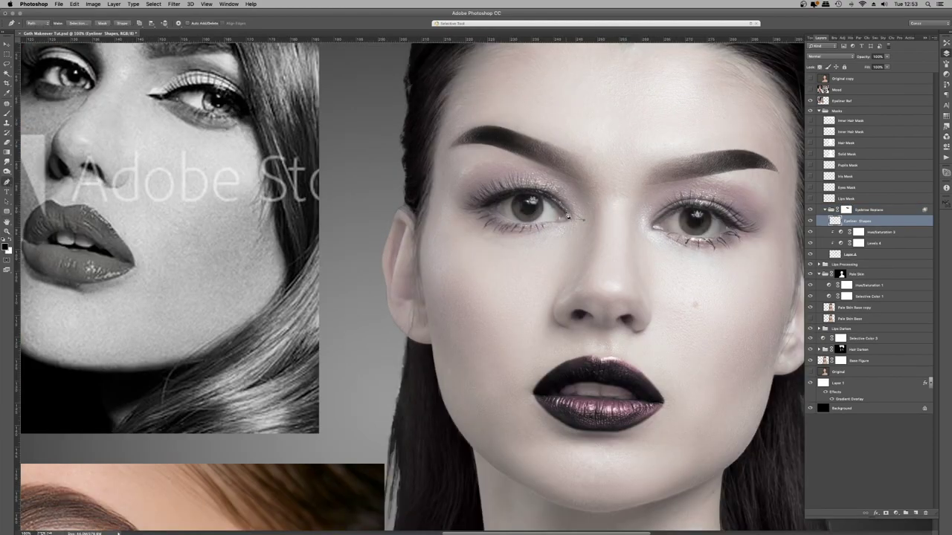
right_click(570, 214)
click(583, 209)
right_click(583, 207)
click(600, 244)
click(376, 117)
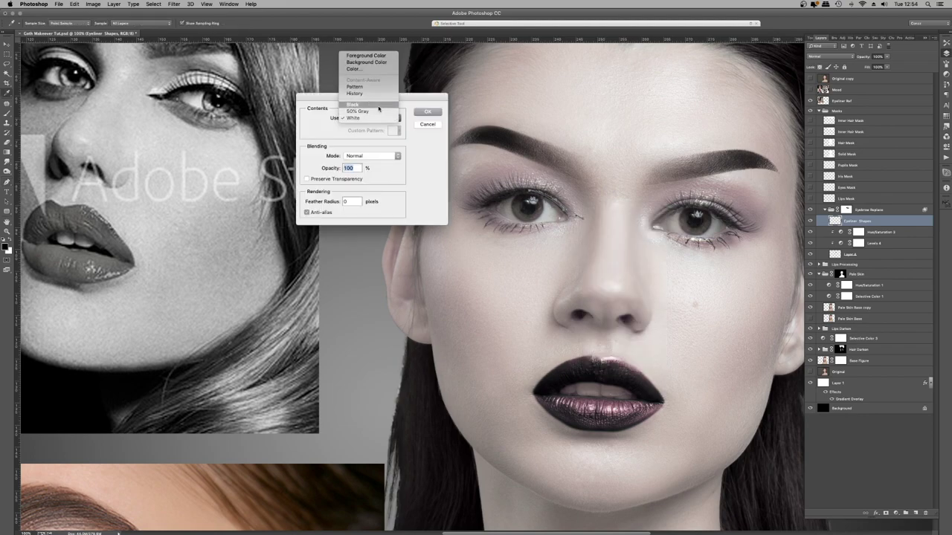
click(377, 105)
key(Return)
Move the Eyeliner Shapes layer above the Eyebrow Replace group and rotate the inner-corner eyeliner shape slightly.
key(super+])
key(Return)
key(super+t)
drag(612, 176, 614, 186)
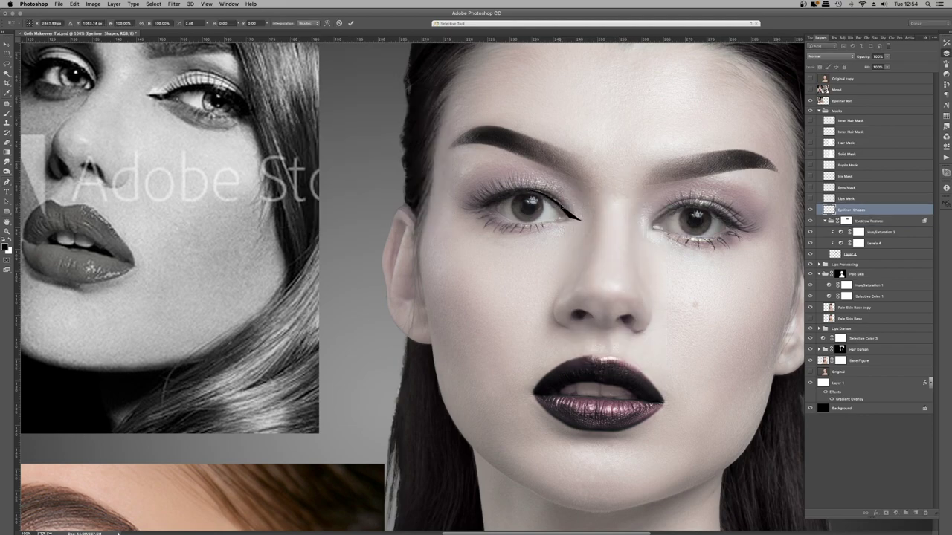
key(Return)
Draw a matching eyeliner shape at the inner corner of the model's left eye, fill it with black and shift it slightly into place.
key(super+minus)
key(super+minus)
key(super+minus)
key(super+1)
drag(662, 136, 470, 260)
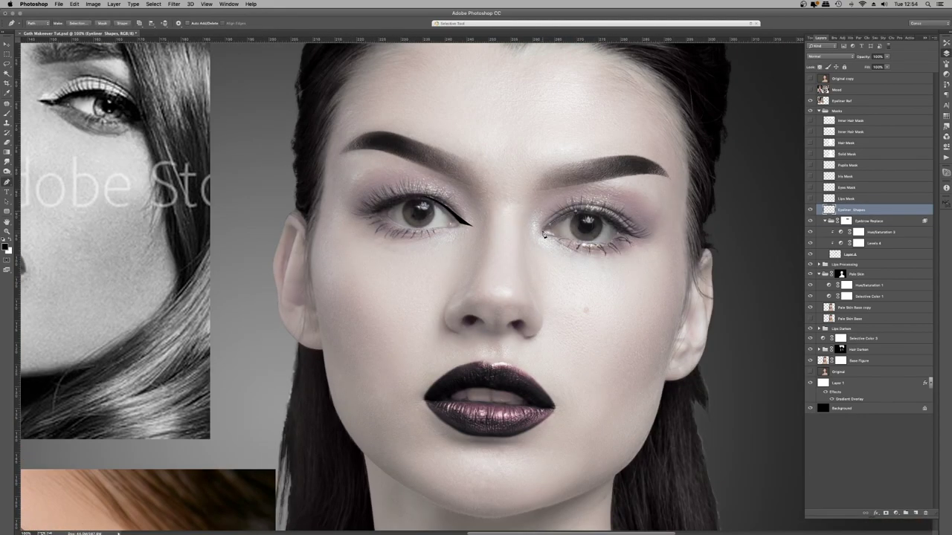
right_click(575, 227)
click(610, 266)
key(Return)
key(Return)
key(v)
drag(569, 217, 570, 220)
Draw an eyeliner path along the outer upper lash line of the model's right eye and fill it with black.
key(p)
key(ctrl+0)
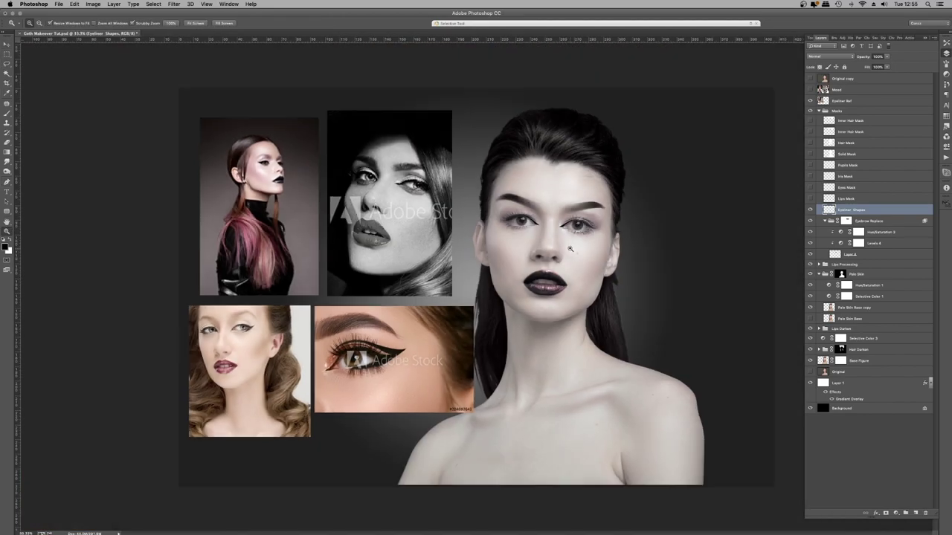
scroll(491, 241, up, 4)
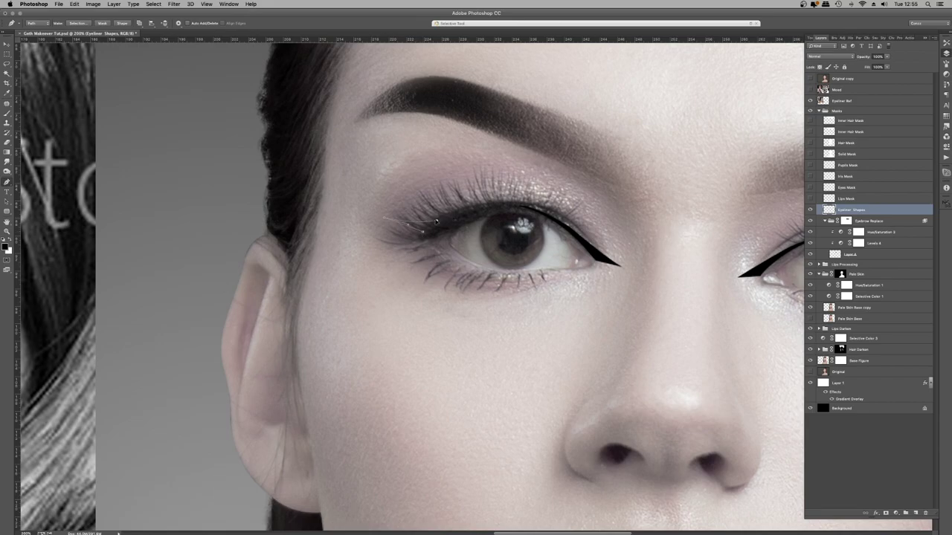
key(super+minus)
key(super+minus)
right_click(482, 240)
click(506, 273)
key(Return)
key(Return)
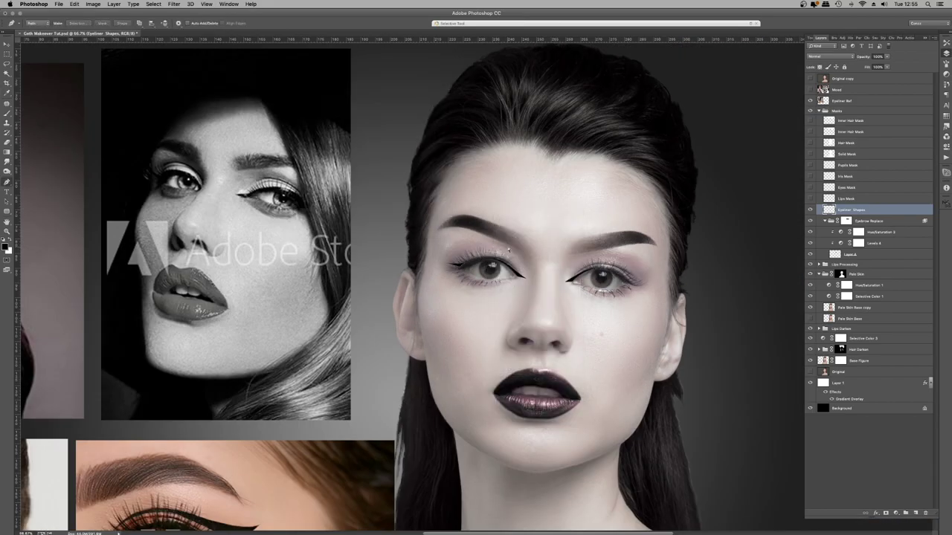
Shift the outer eyeliner shape slightly inward along the right eye's upper lid and check it against the whole face.
key(super+plus)
key(super+plus)
key(v)
drag(429, 219, 447, 222)
key(super+minus)
key(super+minus)
key(super+minus)
key(super+minus)
Draw another eyeliner path on the upper lid of the model's right eye and fill it with black.
key(super+plus)
key(super+plus)
key(super+plus)
key(super+plus)
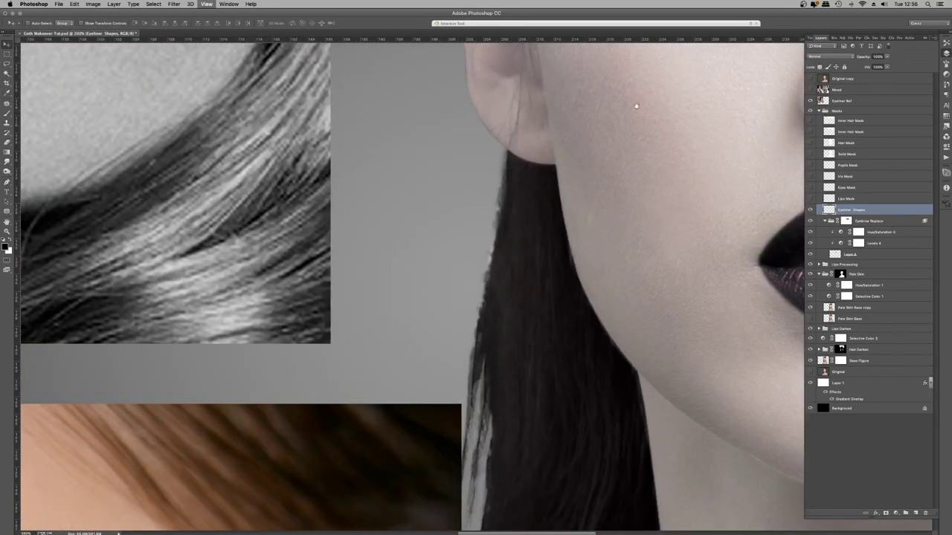
drag(637, 107, 387, 373)
key(p)
click(429, 137)
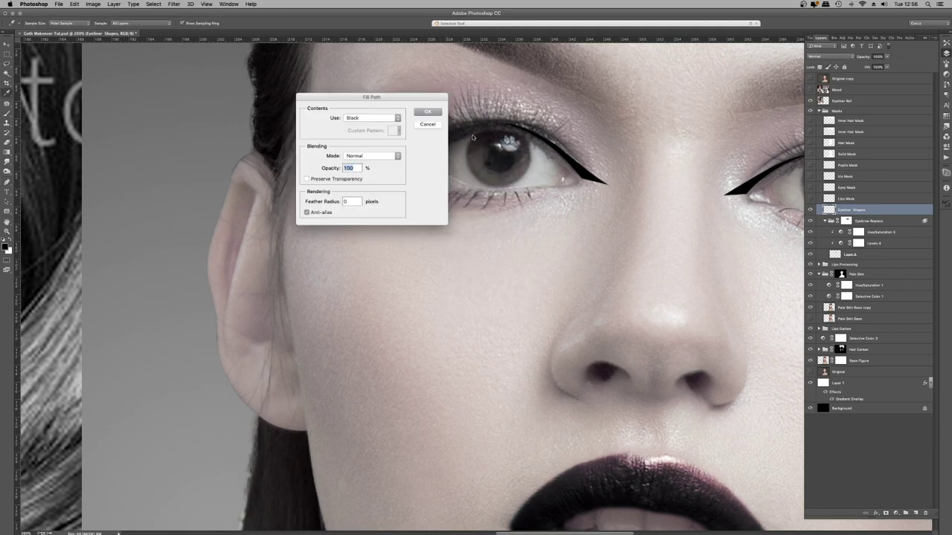
key(Return)
Copy the right eye's outer eyeliner wing, flip and fit it to the left eye's outer corner, and merge it into Eyeliner Shapes.
key(ctrl+0)
key(ctrl+1)
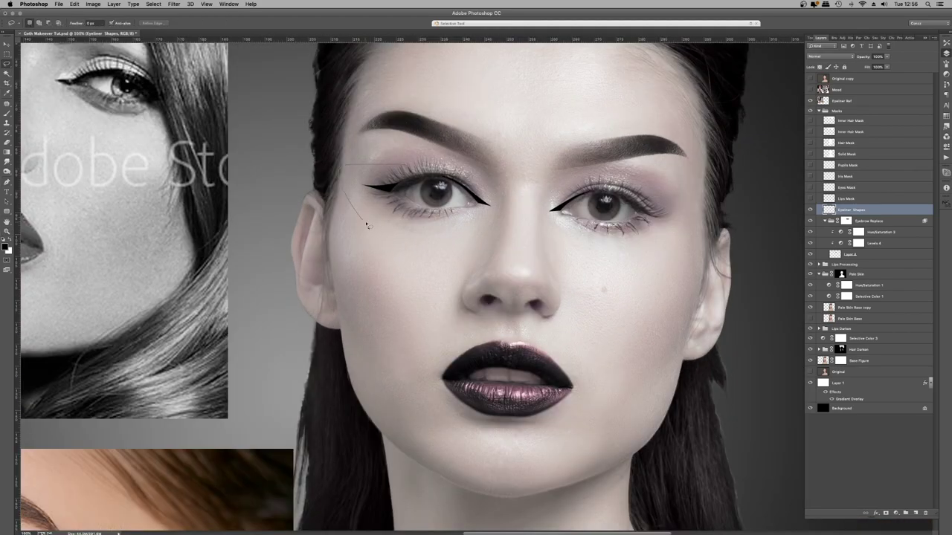
key(ctrl+j)
key(ctrl+t)
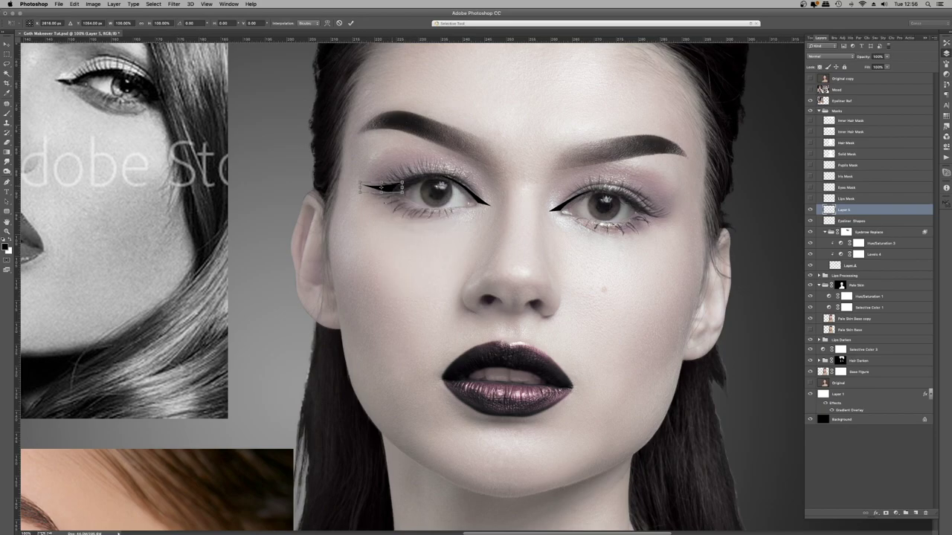
drag(382, 189, 718, 169)
key(Return)
key(ctrl+minus)
key(ctrl+minus)
key(ctrl+plus)
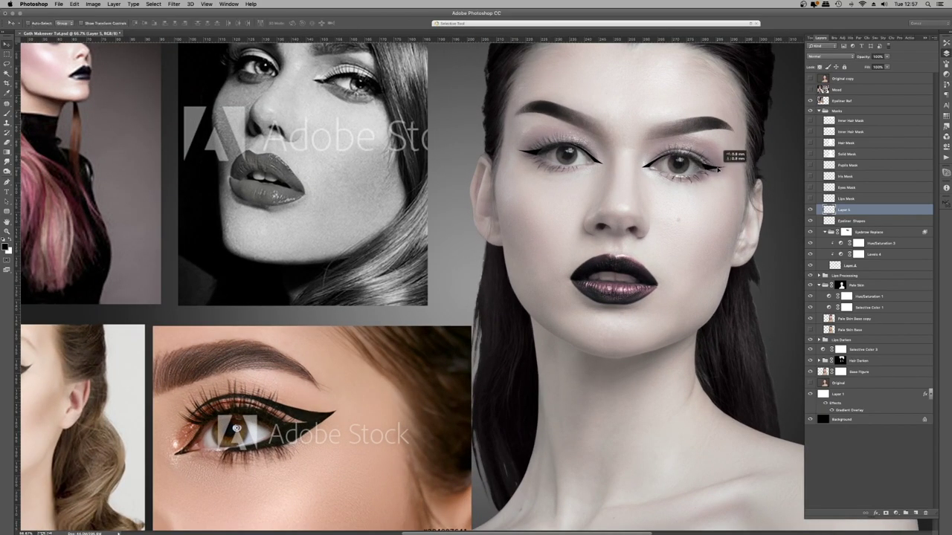
key(ctrl+e)
key(ctrl+0)
key(z)
key(ctrl+1)
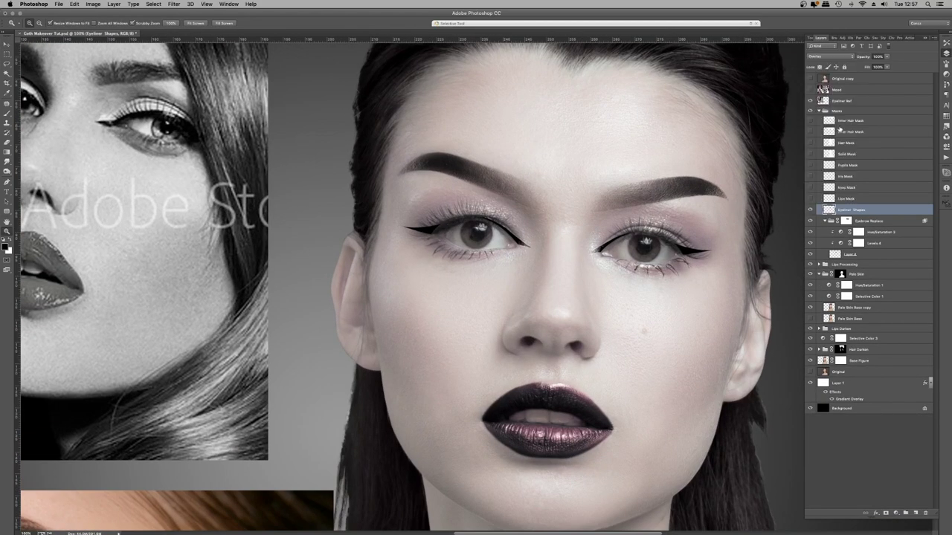
Duplicate the Eyeliner Shapes layer and apply a Gaussian Blur with a radius of 1.5 pixels to the copy.
key(ctrl+j)
click(531, 248)
click(531, 248)
click(174, 4)
mouse_move(195, 91)
click(277, 131)
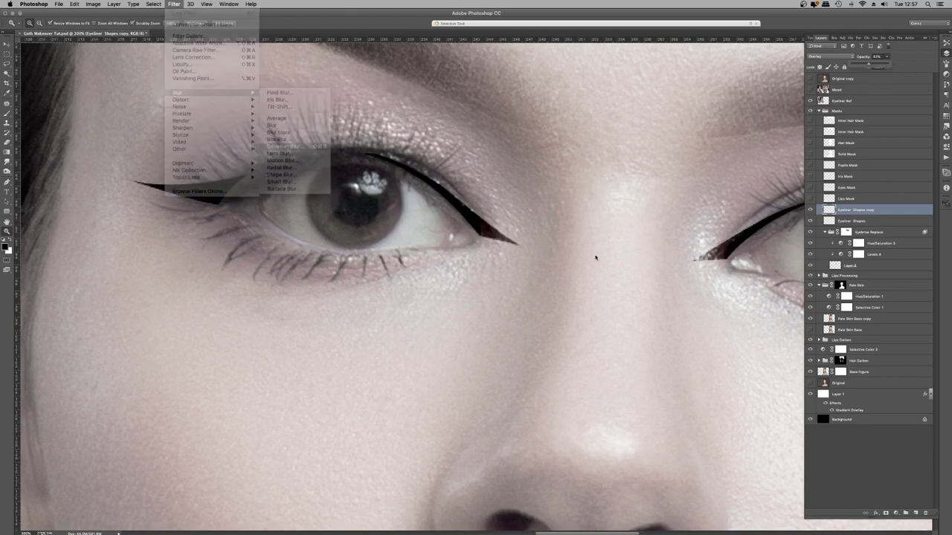
text(1.5)
key(Return)
Apply the same blur to the original Eyeliner Shapes layer, then hide the Eyeliner Ref layer to check the whole portrait.
click(854, 221)
key(super+f)
key(super+0)
right_click(610, 187)
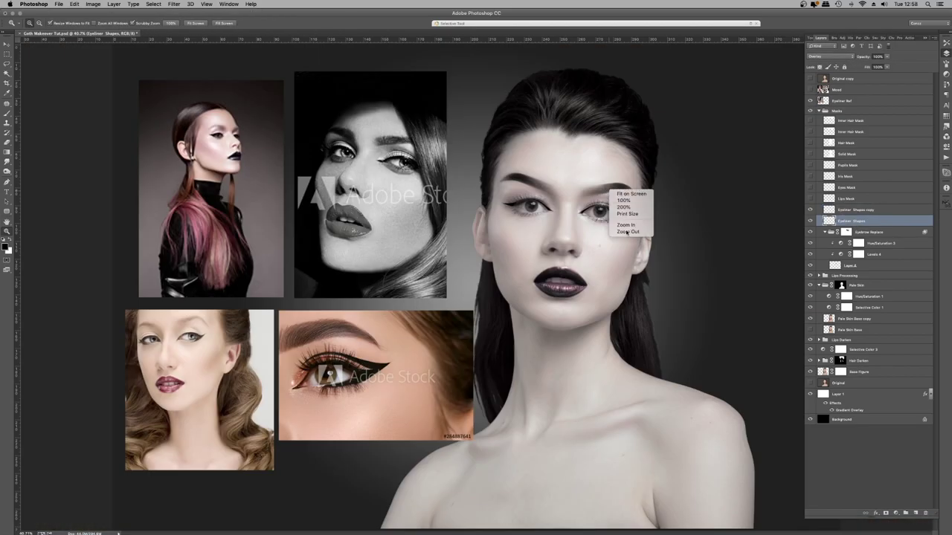
click(623, 198)
key(super+0)
right_click(553, 157)
click(573, 199)
right_click(548, 183)
click(568, 225)
click(810, 101)
right_click(606, 209)
click(624, 251)
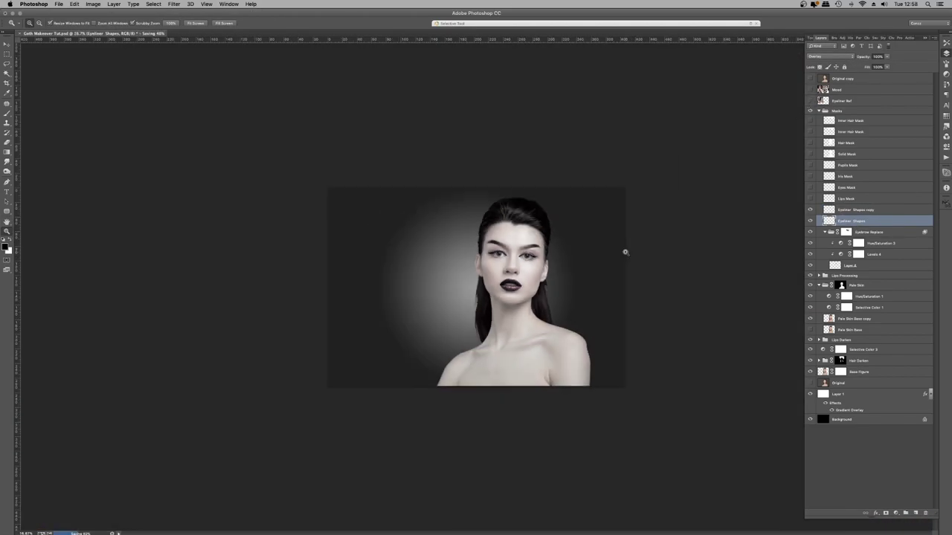
Group the two eyeliner layers and name the group Eyeliner Shapes.
shift+click(842, 210)
key(super+g)
double_click(841, 209)
click(825, 208)
Add a new layer above the eyeliner copy inside the Eyeliner Shapes group and briefly view the Mood reference.
click(878, 218)
key(super+shift+n)
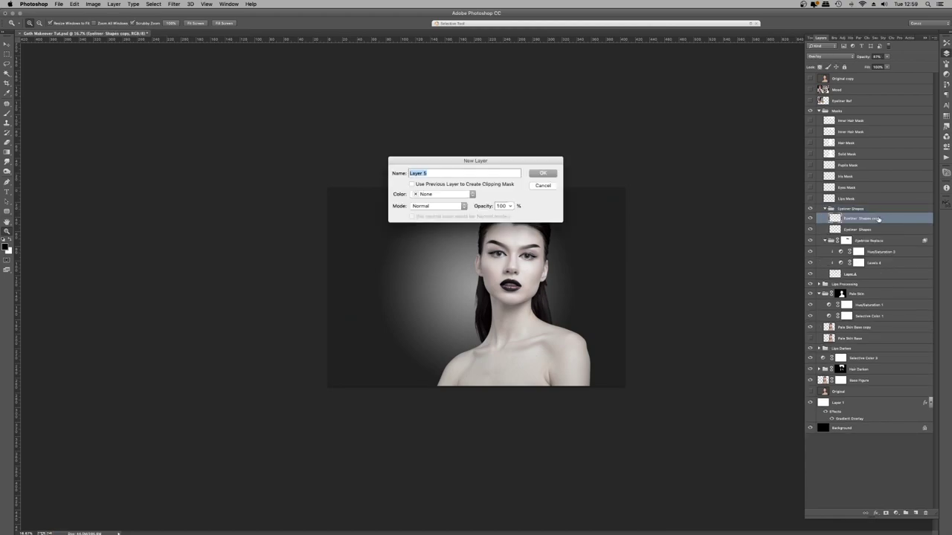
key(Return)
click(809, 89)
key(super+plus)
key(super+plus)
click(810, 90)
right_click(540, 216)
click(554, 222)
Draw thin eyeliner paths along the lower lash lines of both eyes, fill them with black and remove the paths.
key(p)
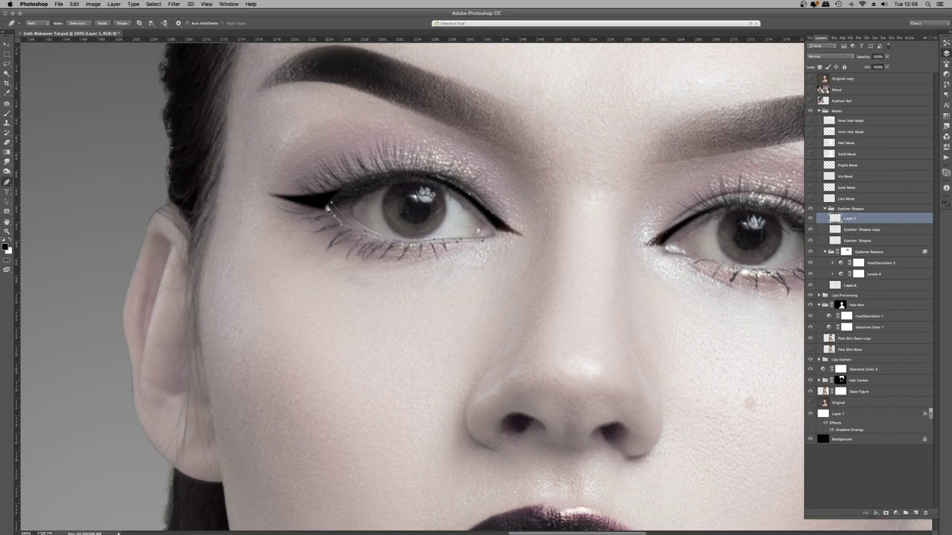
scroll(500, 242, right, 5)
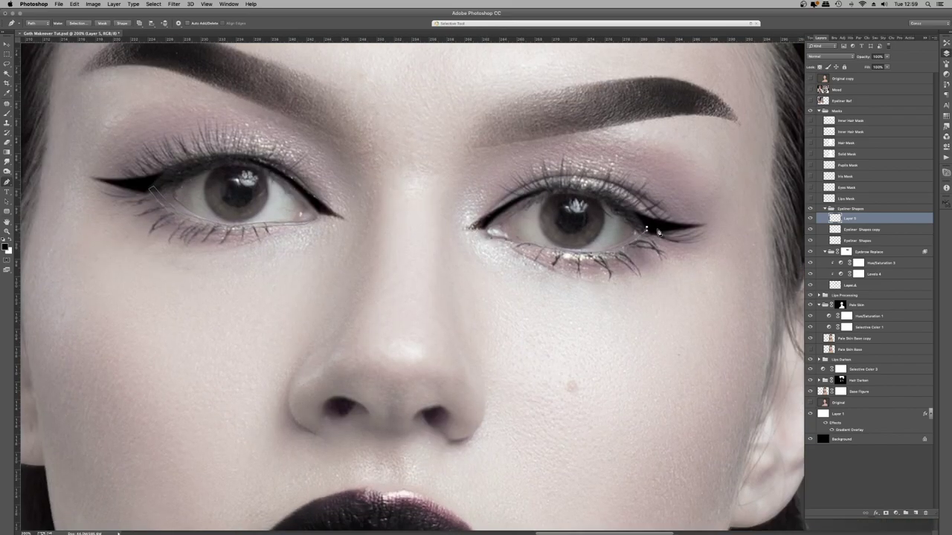
right_click(543, 220)
click(573, 285)
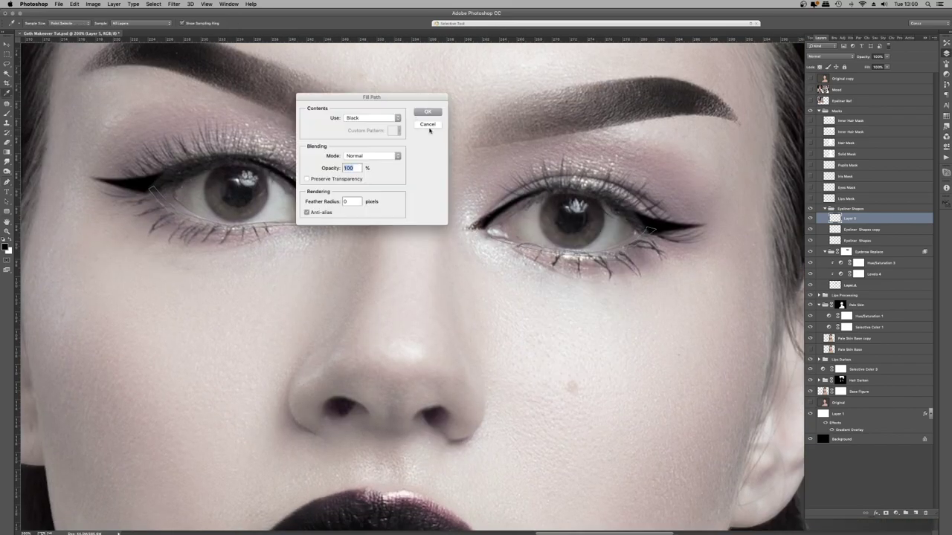
click(428, 113)
right_click(437, 159)
click(464, 174)
Rename the layer Under Eyeliner Original, duplicate and hide it, and apply the last blur to the copy.
double_click(849, 218)
text(E)
key(Return)
key(super+j)
click(810, 229)
key(super+f)
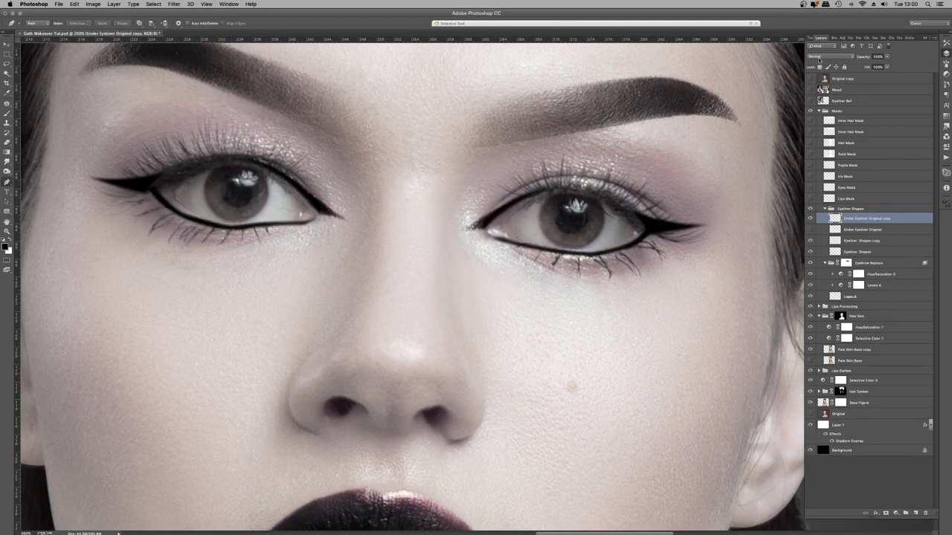
Set the under-eyeliner copy's blend mode to Overlay and lower the layer opacity.
key(shift+alt+o)
key(super+j)
key(z)
drag(606, 211, 512, 206)
key(super+minus)
key(super+minus)
drag(887, 57, 871, 66)
click(859, 230)
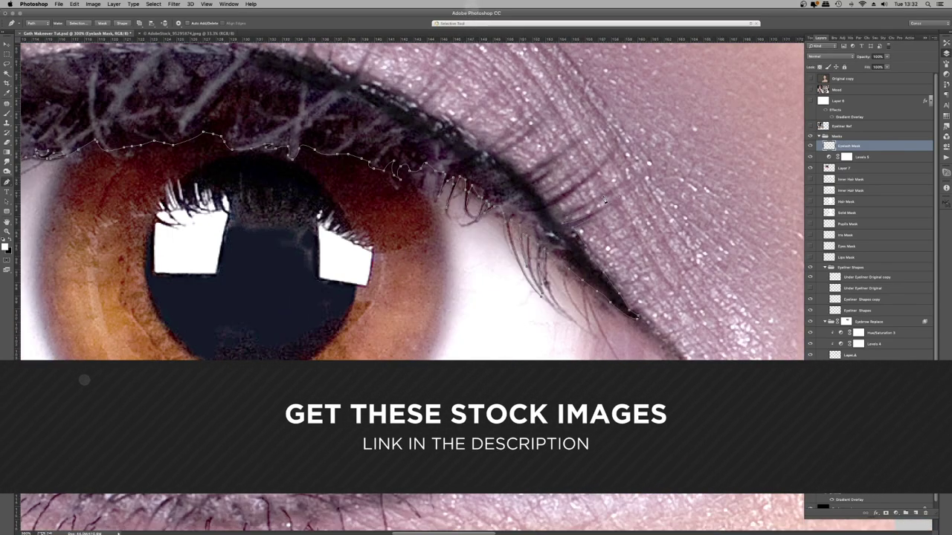
Trace the individual upper eyelashes of the stock eye with the Pen tool on the Eyelash Mask layer.
scroll(603, 199, up, 10)
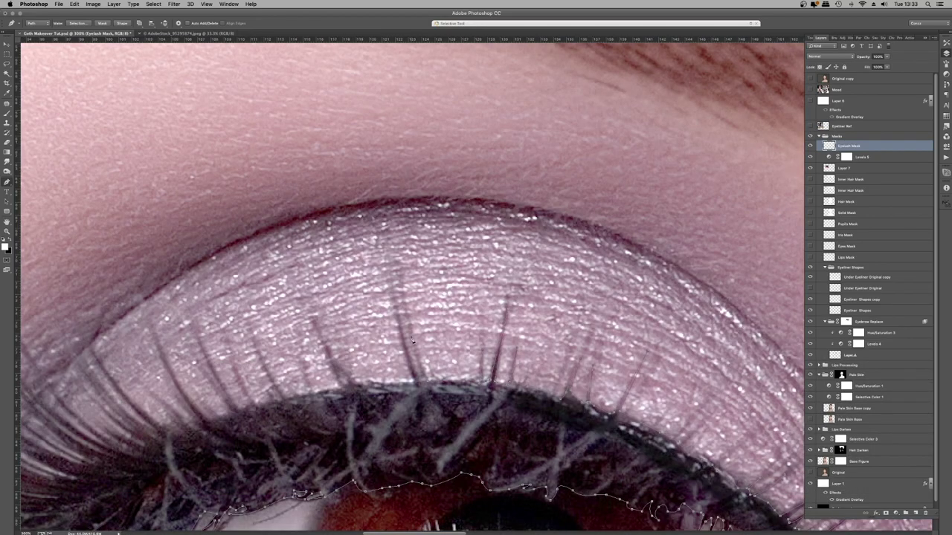
scroll(383, 386, down, 5)
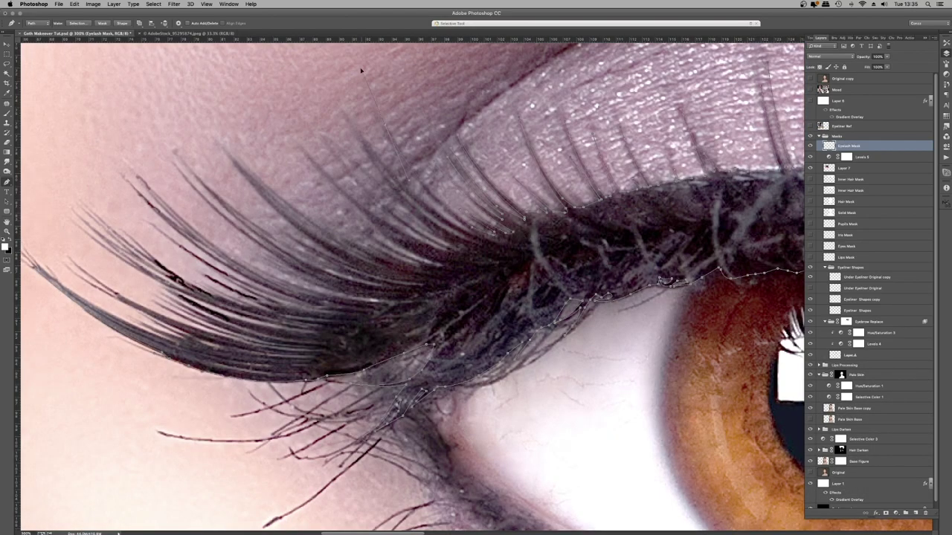
drag(424, 205, 452, 226)
click(479, 236)
click(477, 242)
click(467, 236)
drag(424, 216, 402, 198)
scroll(309, 334, up, 3)
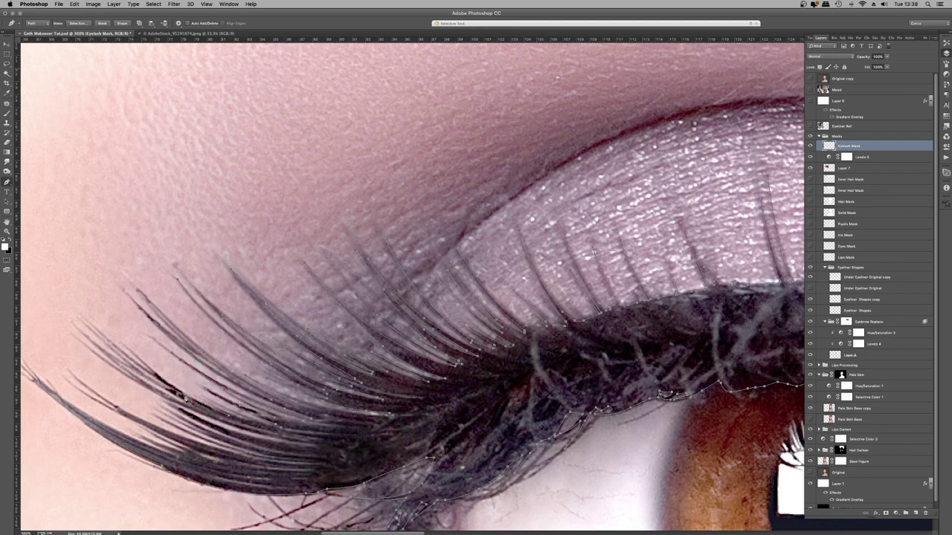
scroll(305, 450, down, 5)
scroll(305, 450, left, 3)
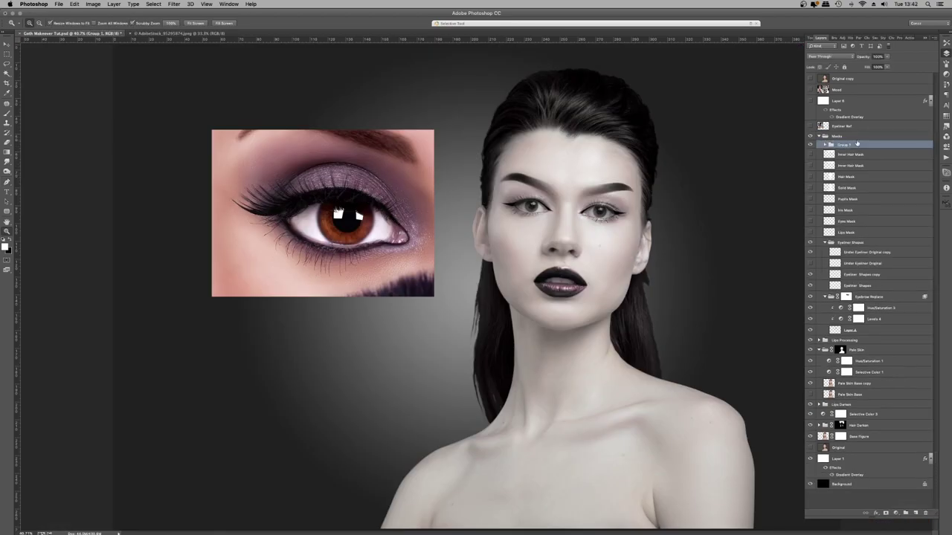
Move the eyelash group out of the Masks group to just below it and rename it Eyelash Construct.
drag(876, 137, 876, 148)
double_click(838, 144)
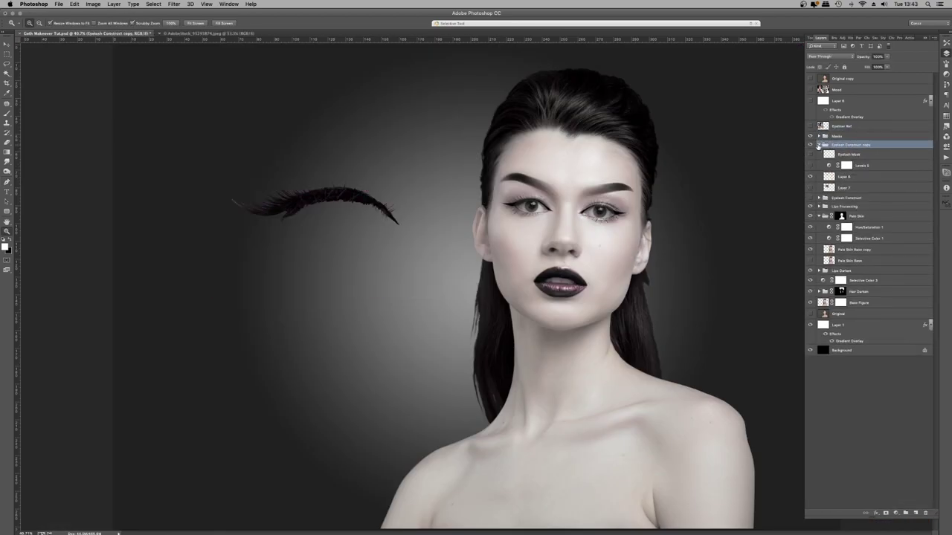
Scale and position the Eyelash 1 group so the extracted lashes fit the upper lid of the model's right eye.
drag(374, 191, 381, 195)
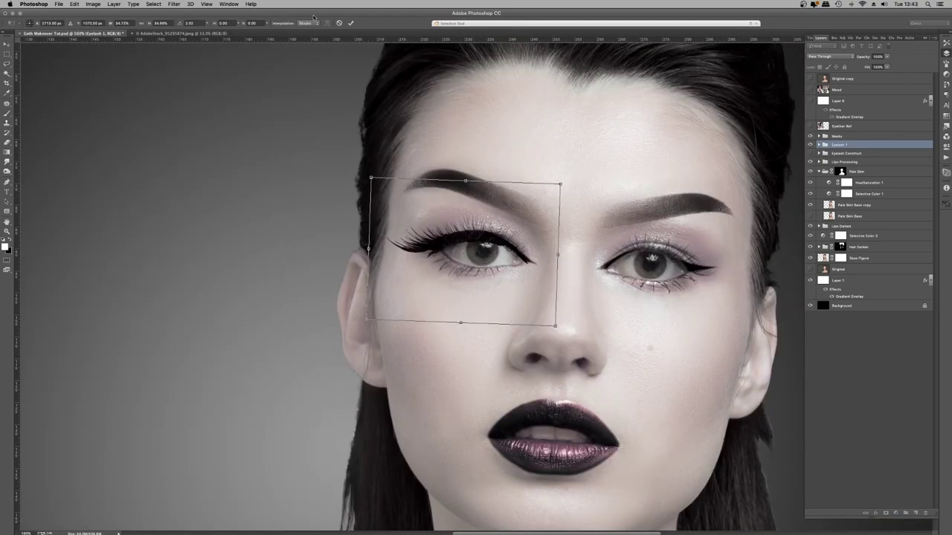
click(854, 145)
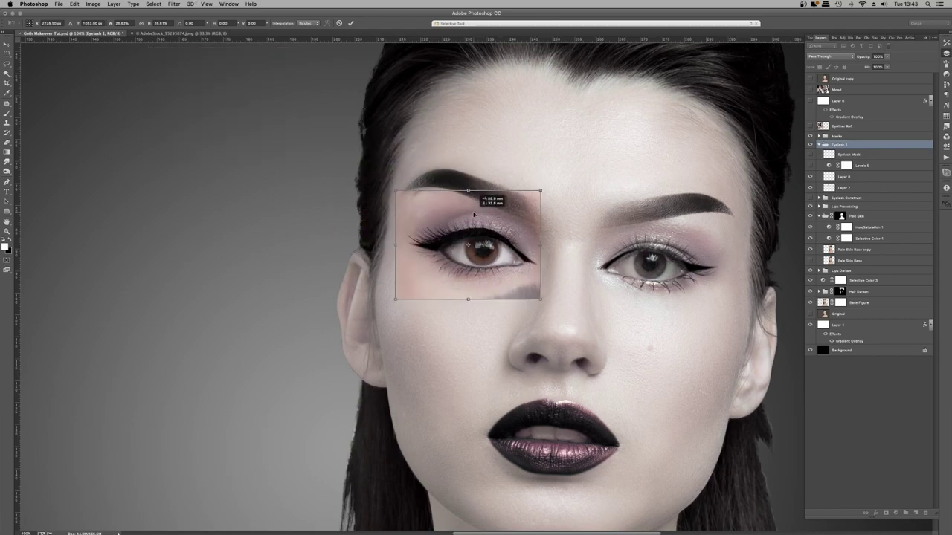
drag(395, 190, 396, 192)
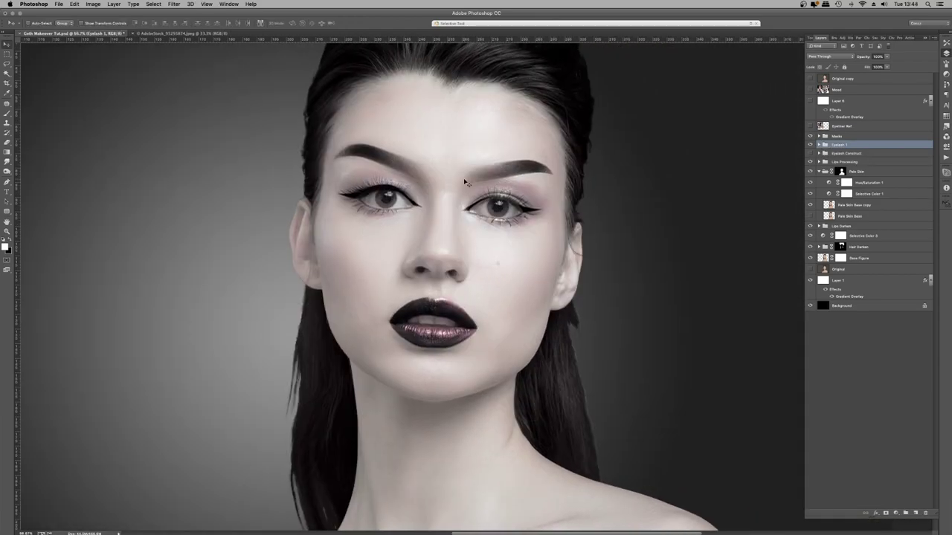
Duplicate the lashes as Eyelash 2, then flip, rotate and place them over the model's left eye.
key(ctrl+j)
key(ctrl+t)
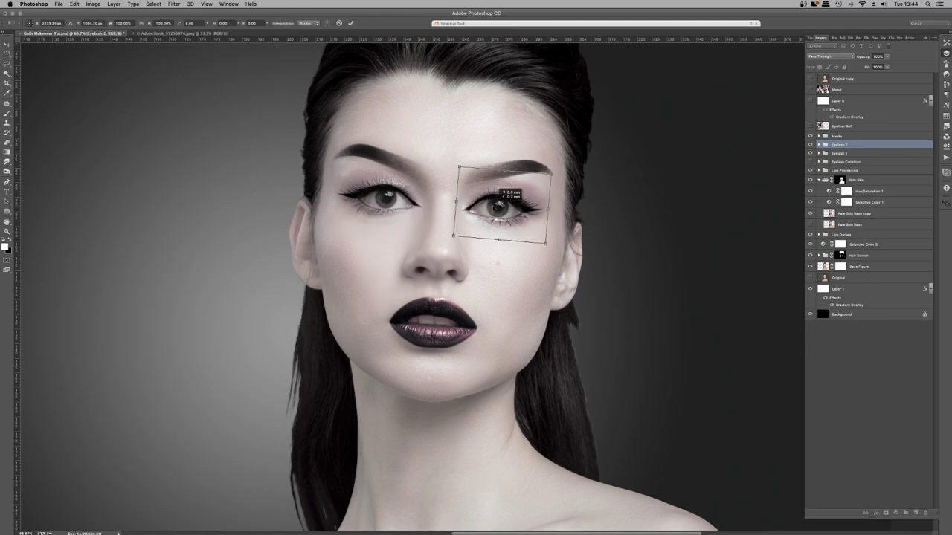
key(Return)
key(ctrl+1)
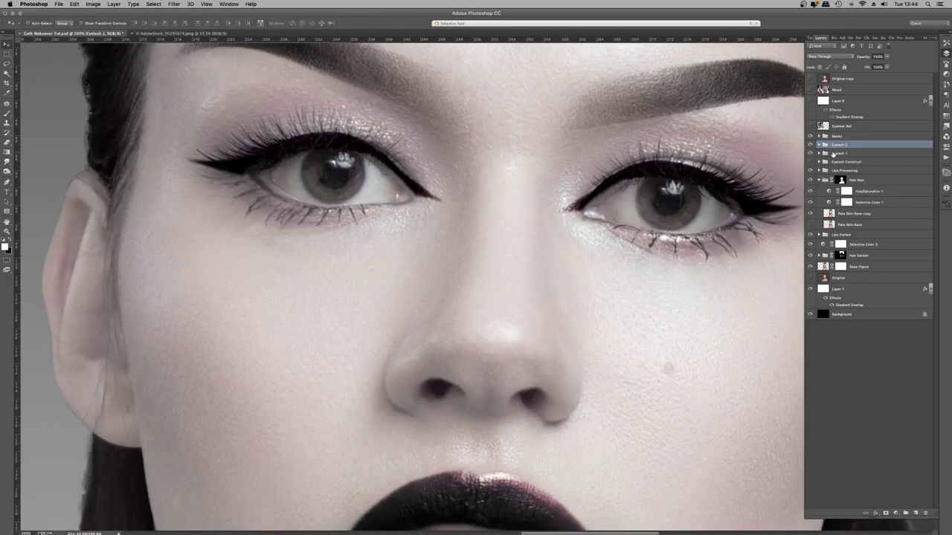
Shift the Eyelash 1 and Eyelash 2 groups slightly to line them up with the upper lids.
click(835, 153)
drag(507, 153, 528, 162)
click(838, 145)
drag(699, 171, 710, 183)
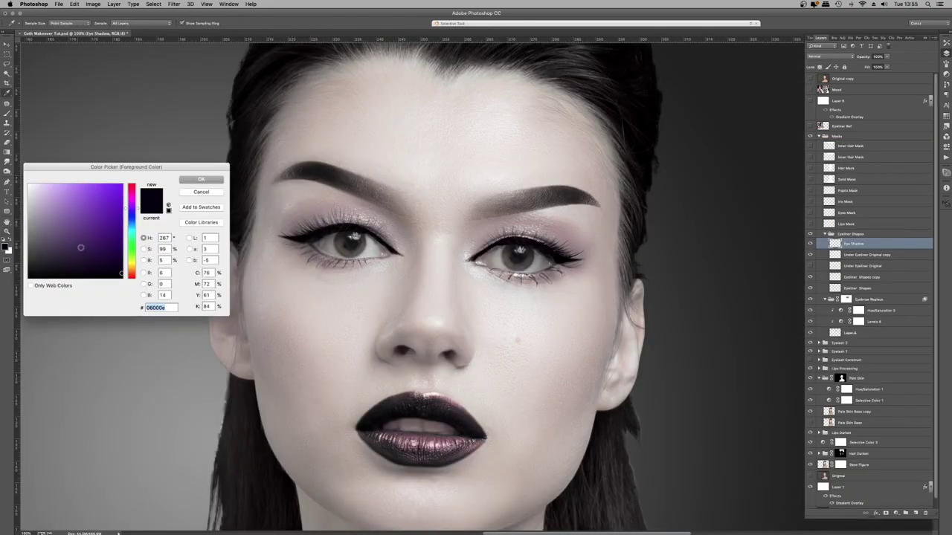
Choose a very dark purple foreground colour and set the Eye Shadow layer's blend mode to Soft Light.
drag(81, 247, 115, 265)
click(206, 179)
key(z)
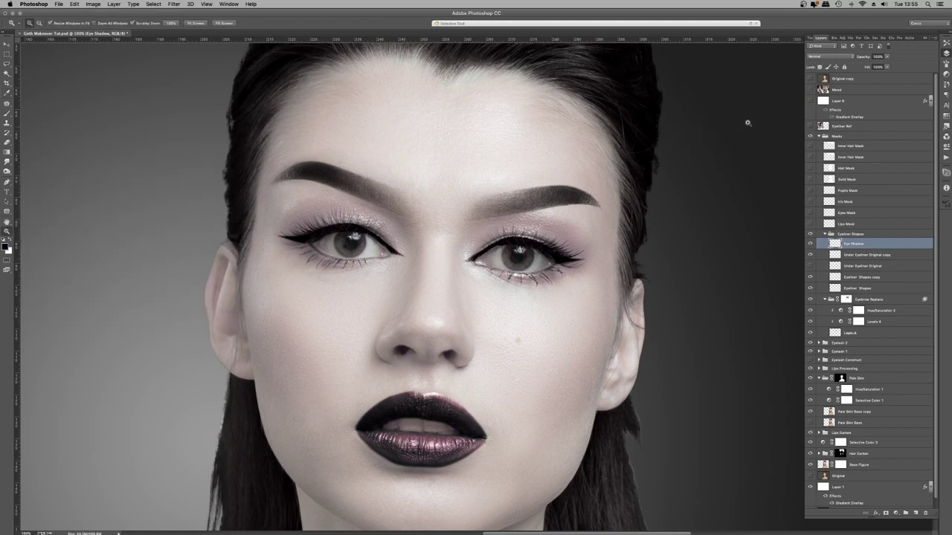
click(833, 57)
click(834, 132)
click(7, 113)
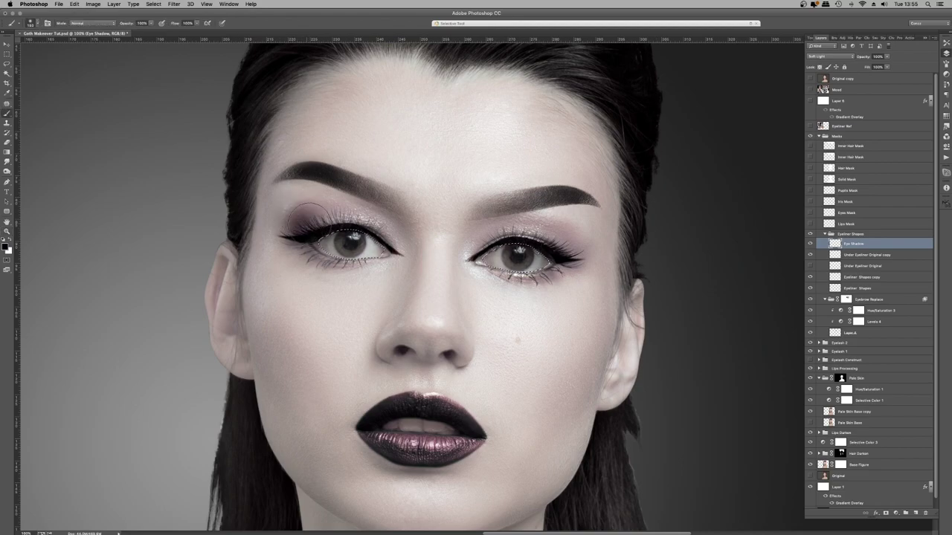
Paint soft purple eye shadow around the lids and lower lashes of both eyes on the Eye Shadow layer.
drag(295, 208, 289, 212)
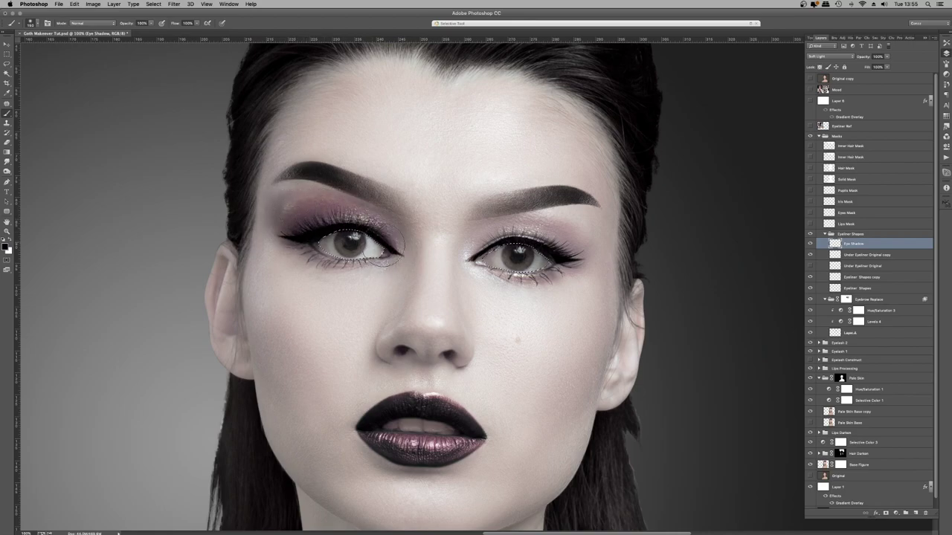
mouse_move(377, 272)
mouse_down()
mouse_move(312, 267)
mouse_move(291, 249)
mouse_move(295, 201)
mouse_up()
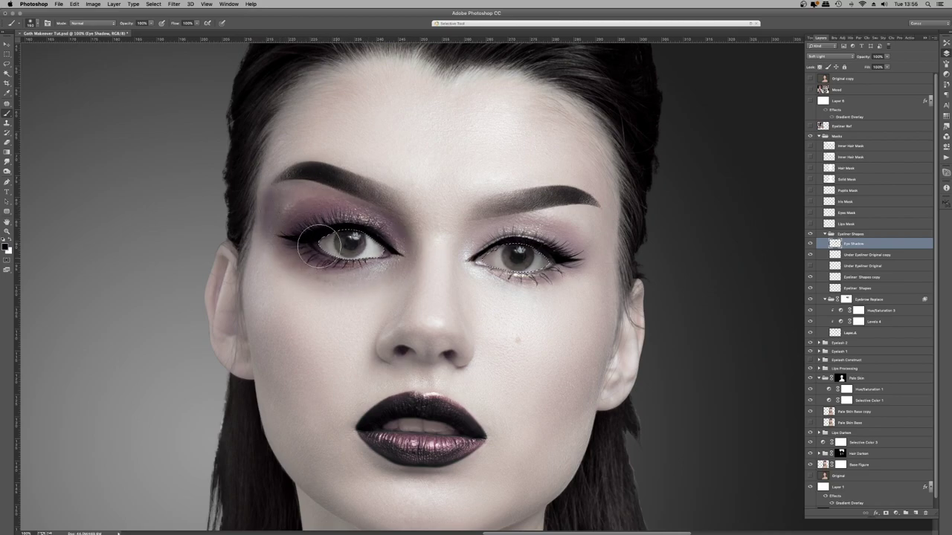
mouse_move(500, 230)
mouse_down()
mouse_move(591, 254)
mouse_move(579, 282)
mouse_move(509, 217)
mouse_up()
Erase the excess eye shadow around the outer edges of both eyes with a soft Eraser and clear the selection.
key(e)
key(bracketleft)
key(bracketleft)
key(bracketleft)
key(bracketleft)
key(bracketleft)
key(bracketleft)
key(bracketleft)
key(bracketleft)
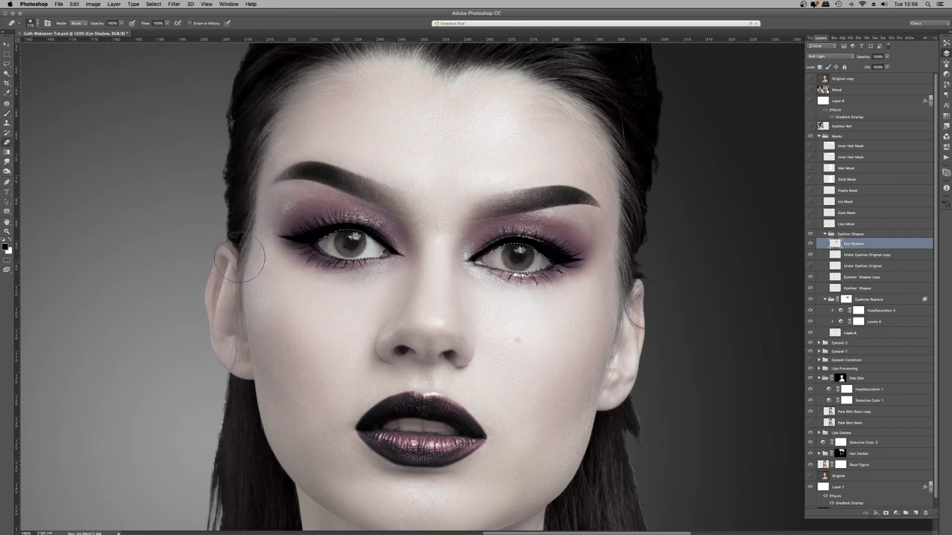
click(247, 232)
key(bracketright)
key(bracketright)
key(bracketright)
key(bracketright)
click(668, 247)
click(211, 206)
key(super+d)
key(z)
right_click(591, 181)
click(611, 209)
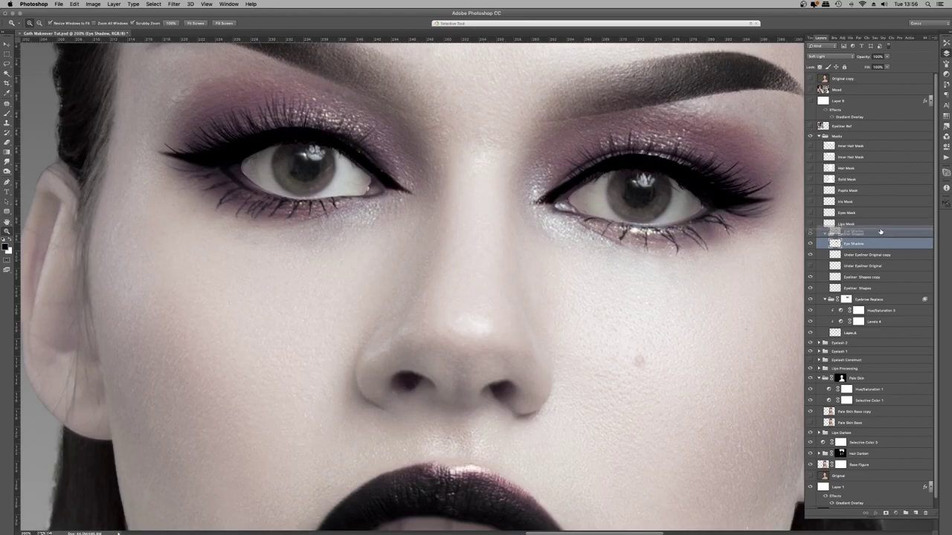
Put the Eye Shadow layer in its own group and add an Under Eye Shadow layer with the Eyes Mask selection loaded.
key(ctrl+g)
ctrl+click(829, 213)
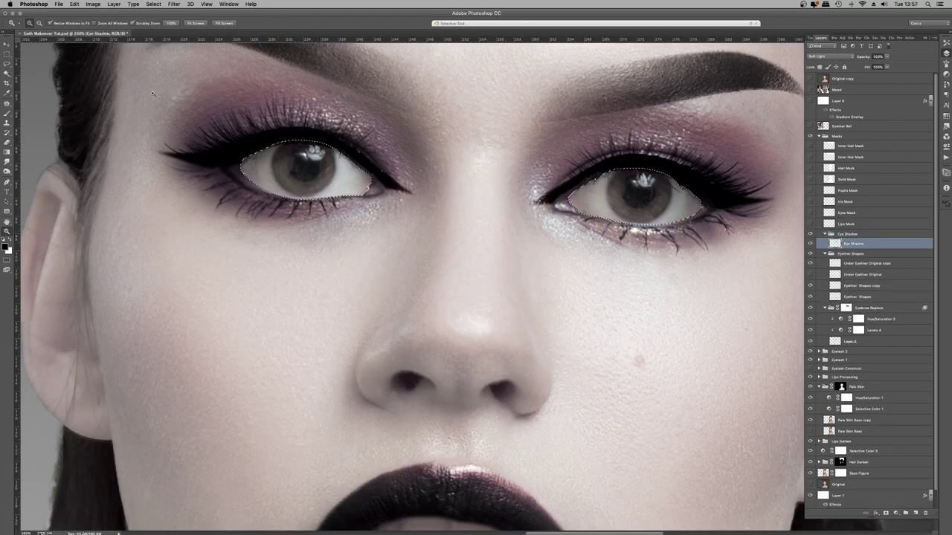
key(shift+super+n)
text(Under Eye Shadow)
key(Return)
Paint dark shadow close around both eyes on the Under Eye Shadow layer and soften its blending with the Blend If sliders.
key(b)
drag(208, 167, 313, 209)
drag(725, 190, 650, 194)
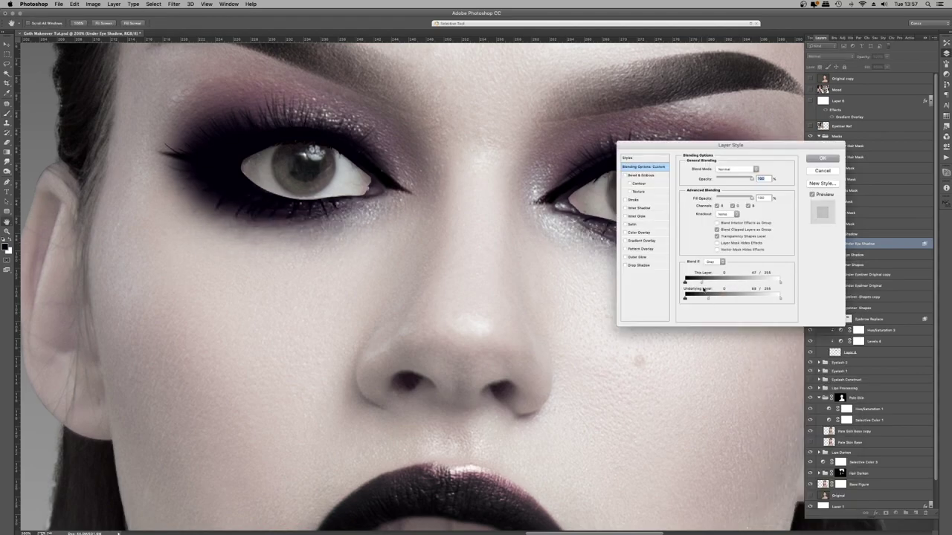
key(Return)
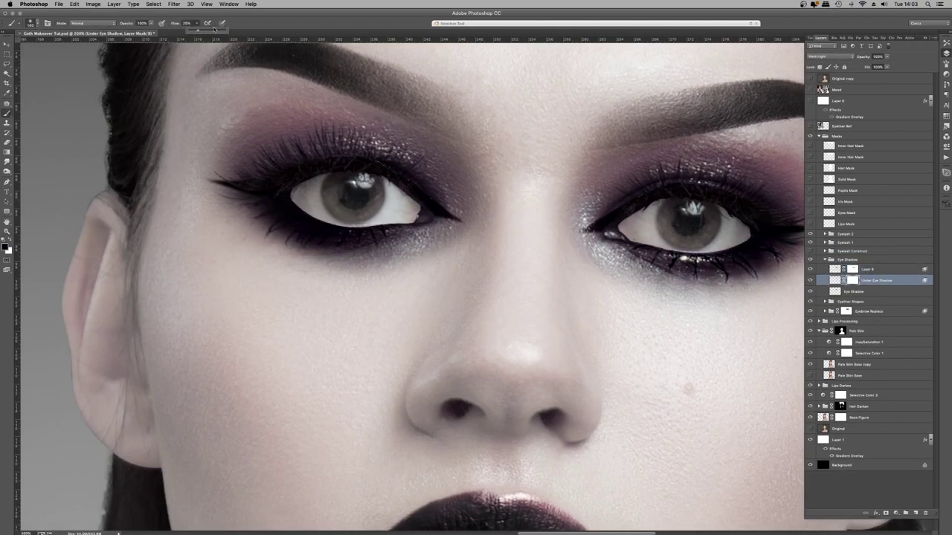
Add layer masks to the Eye Shadow layer and its group to clean excess shadow off the whites of the eyes.
click(870, 291)
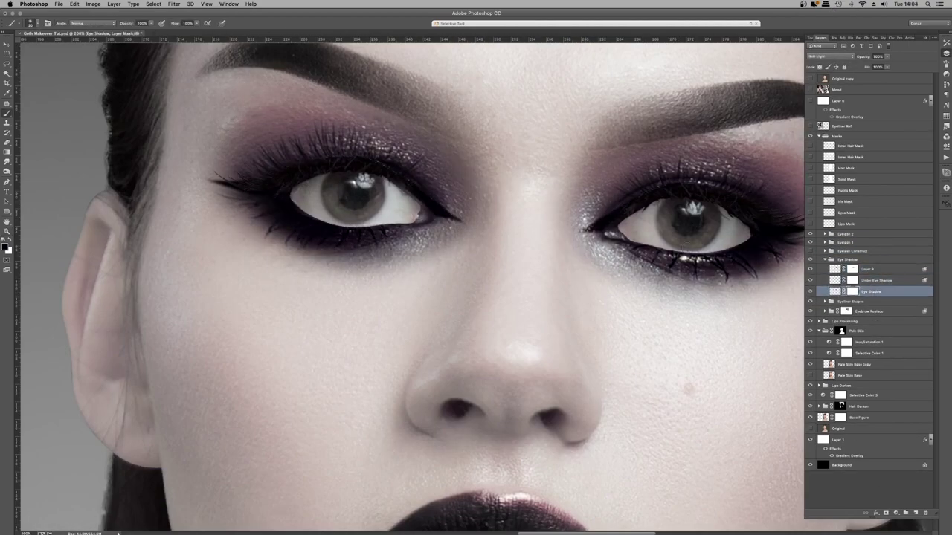
key(alt+bracketright)
key(alt+bracketright)
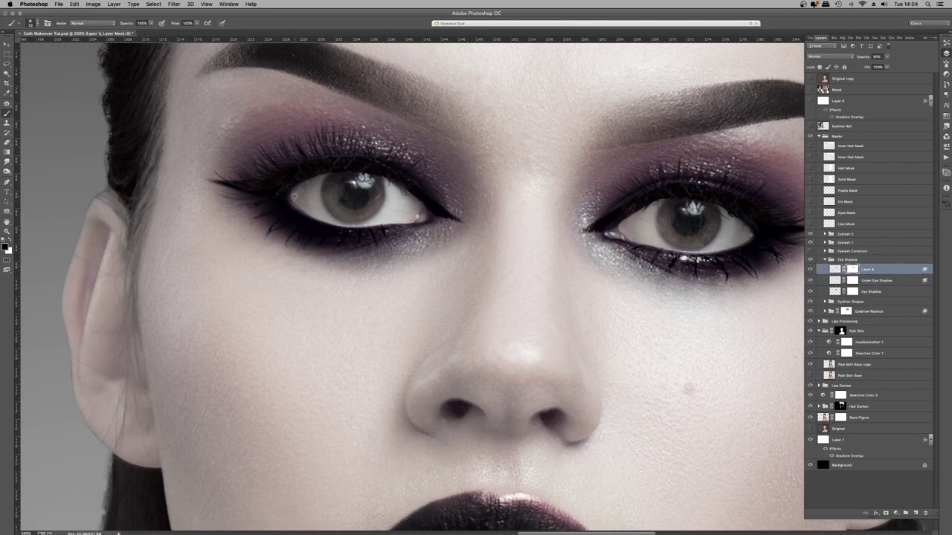
click(848, 260)
click(885, 513)
drag(630, 216, 546, 204)
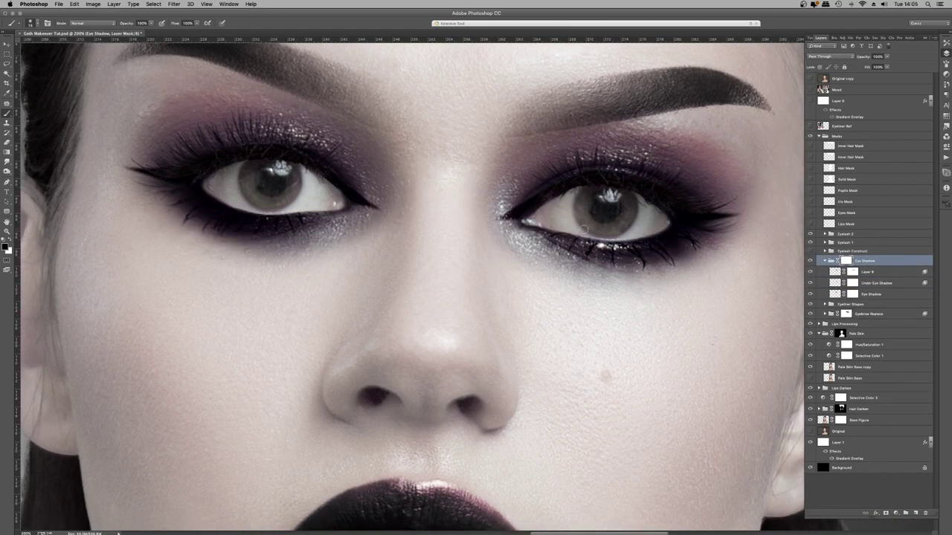
key(z)
alt+click(694, 155)
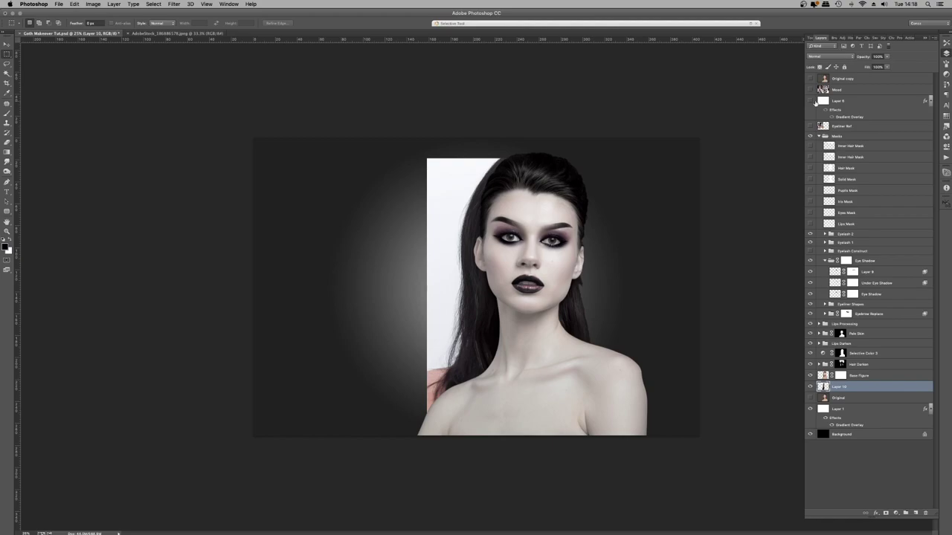
Desaturate the added hair on Layer 10 and set the layer's blend mode to Multiply.
key(ctrl+u)
drag(239, 229, 212, 231)
key(Return)
click(829, 57)
click(822, 74)
Set Layer 10's white input level to 217 with Levels and reposition the hair behind the figure with Free Transform.
key(super+l)
drag(133, 181, 127, 181)
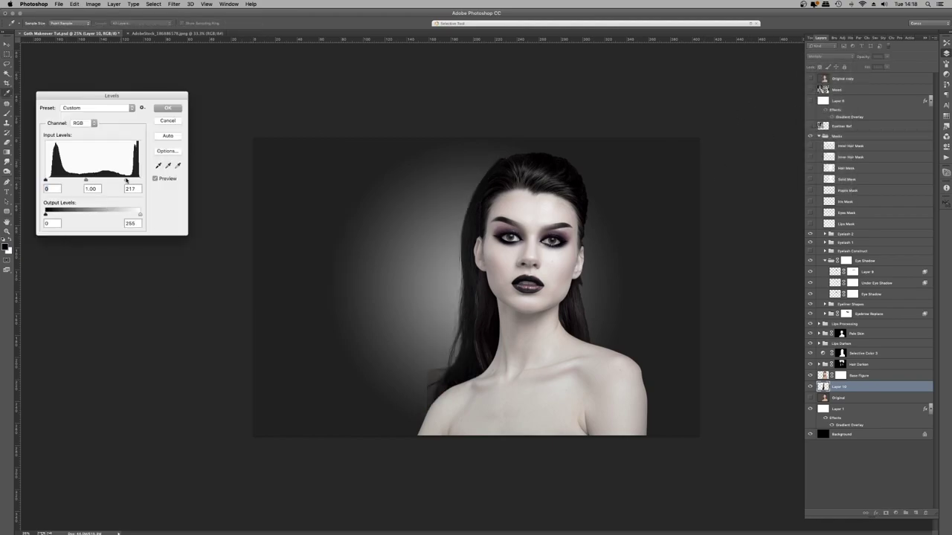
click(170, 109)
key(ctrl+t)
drag(520, 387, 561, 332)
key(Return)
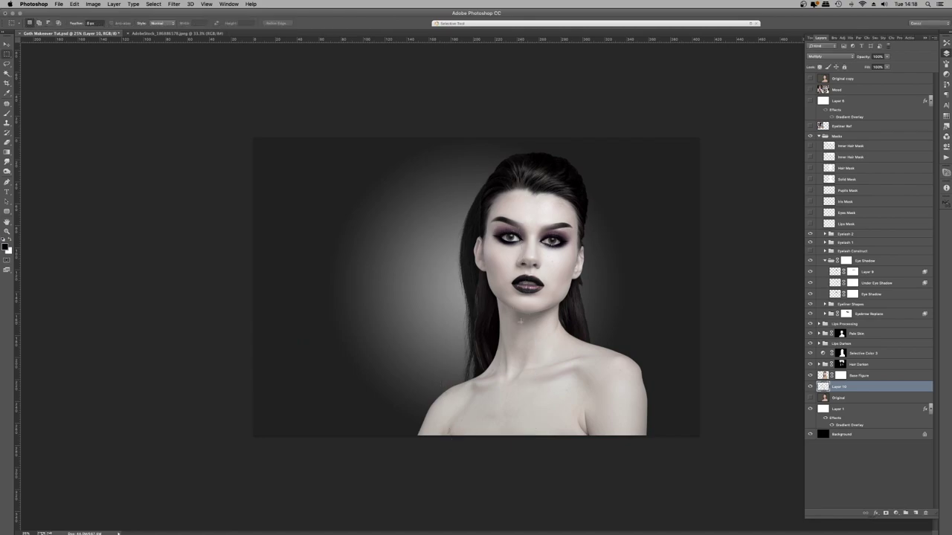
Paint on the Base Figure layer mask along the long hair beside the neck to blend it into the back hair.
key(super+plus)
key(super+plus)
key(super+plus)
click(839, 377)
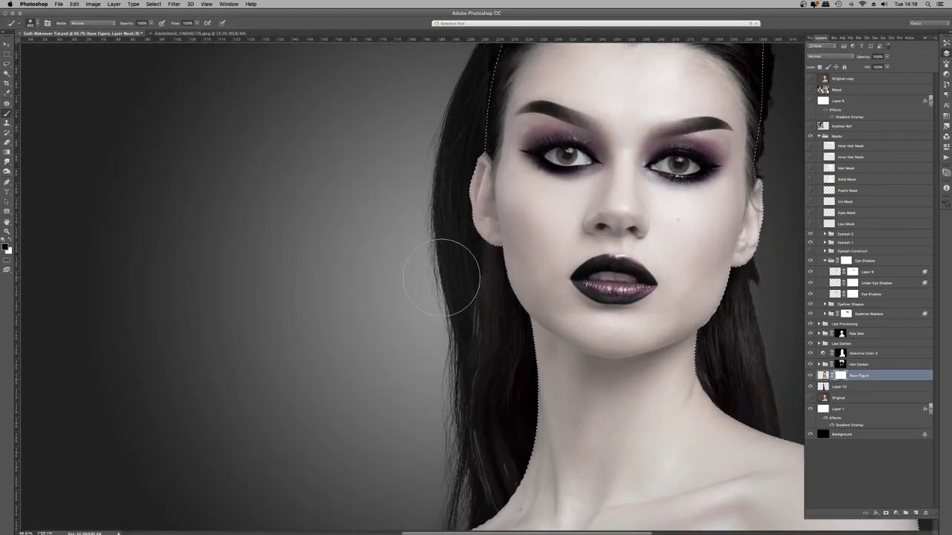
mouse_move(456, 327)
mouse_down()
mouse_move(458, 447)
mouse_move(489, 513)
mouse_up()
key(super+minus)
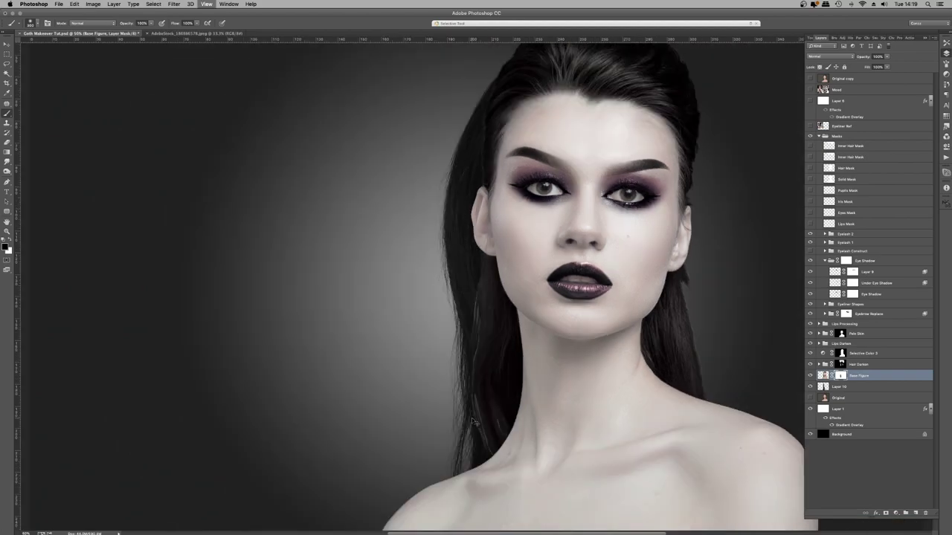
key(super+minus)
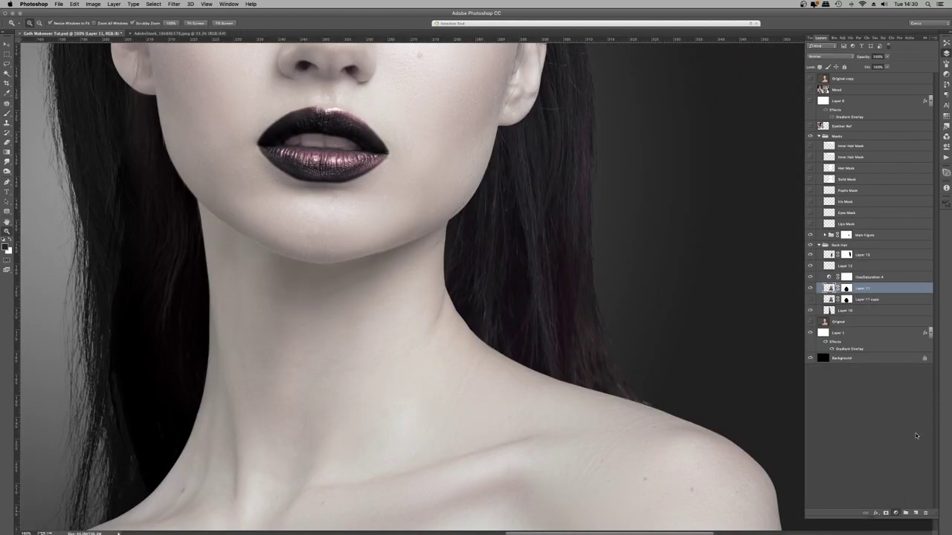
Add an adjustment layer above Layer 11 in the Back Hair group and adjust the hair's tone.
key(super+z)
click(895, 513)
click(907, 515)
key(super+z)
click(896, 513)
click(904, 439)
drag(825, 111, 831, 111)
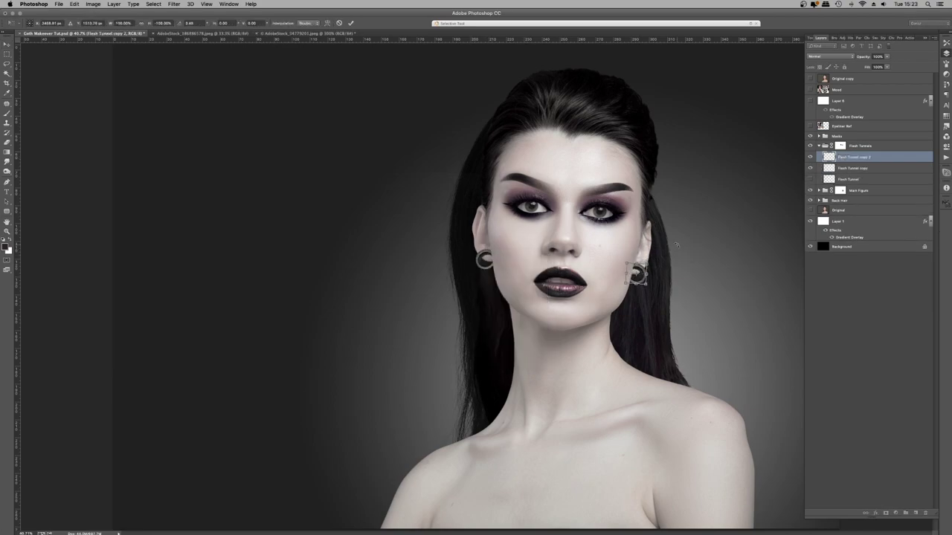
Commit the mirrored flesh tunnel on the second ear and select the inside of both tunnels for the Main Figure mask.
key(Return)
click(841, 168)
key(w)
click(840, 156)
click(840, 191)
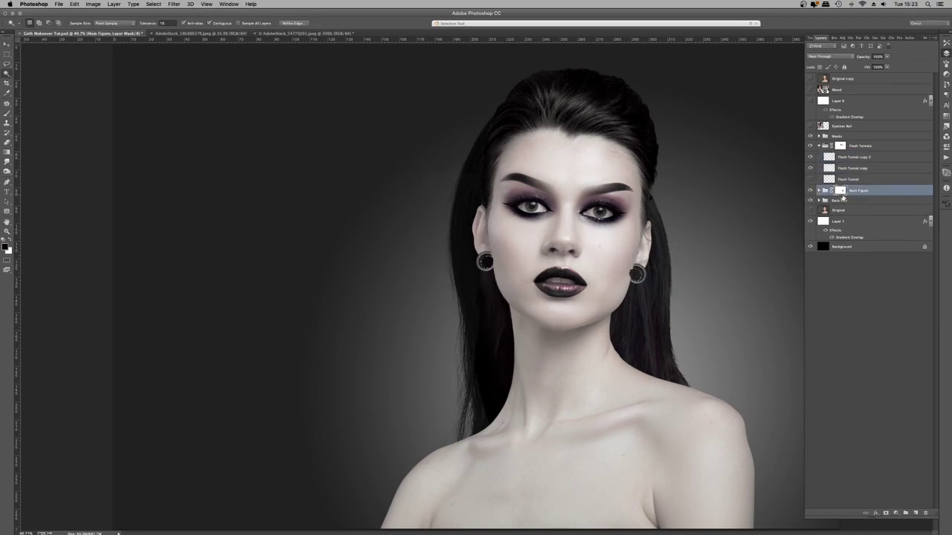
Rebuild the earlobes around the flesh tunnels from pale skin copies, using the Solid Mask selection, pen paths and a feathered selection.
click(819, 136)
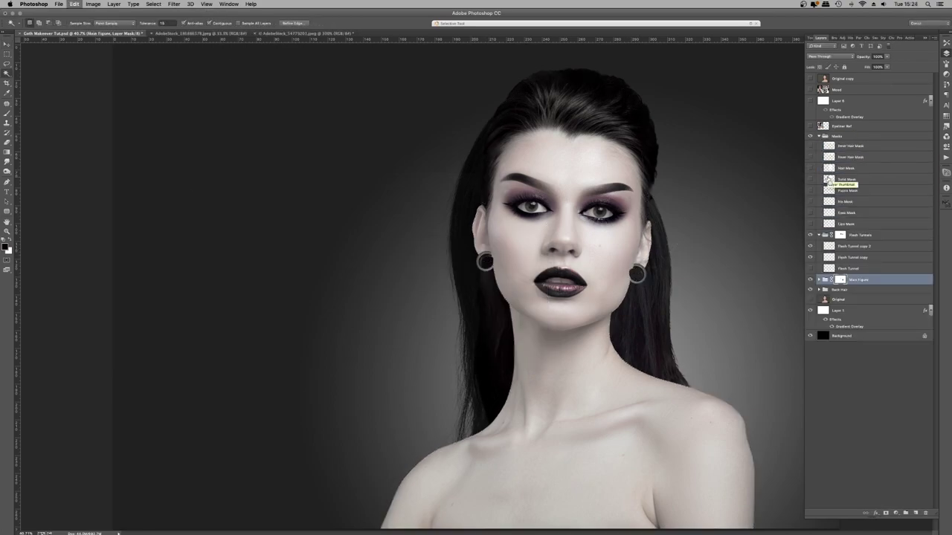
click(853, 246)
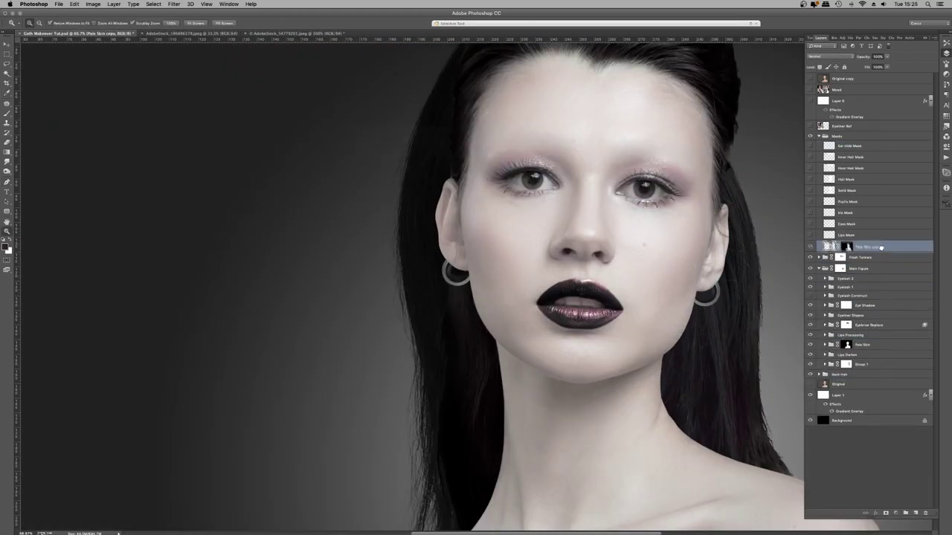
super+click(827, 192)
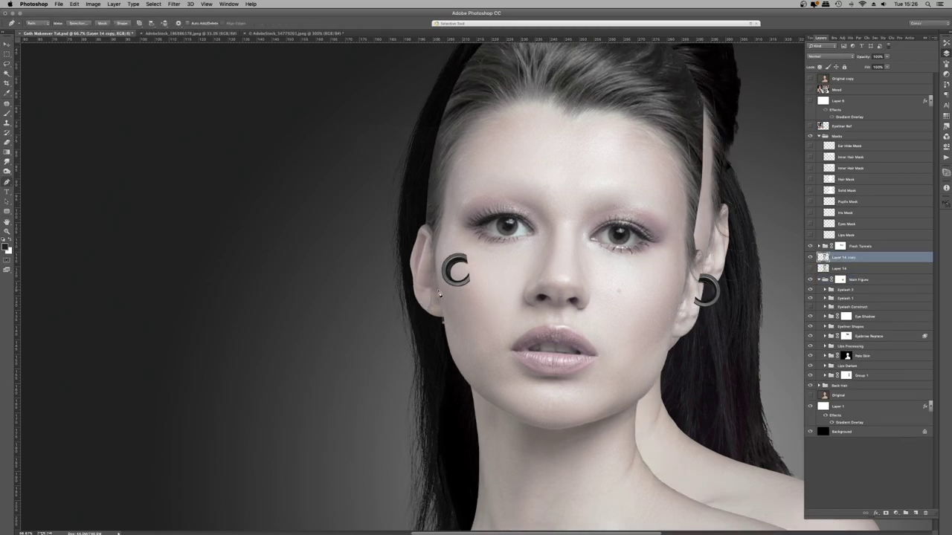
right_click(455, 227)
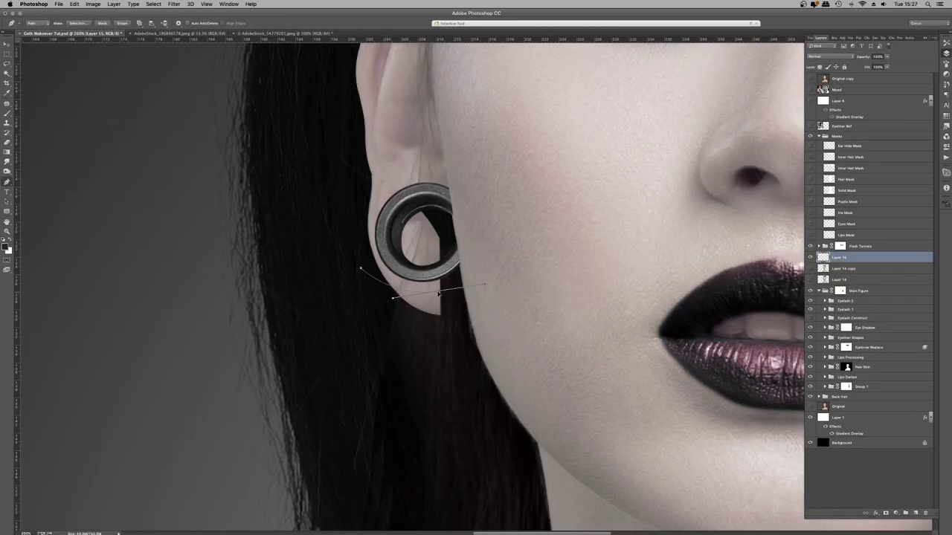
key(shift+F6)
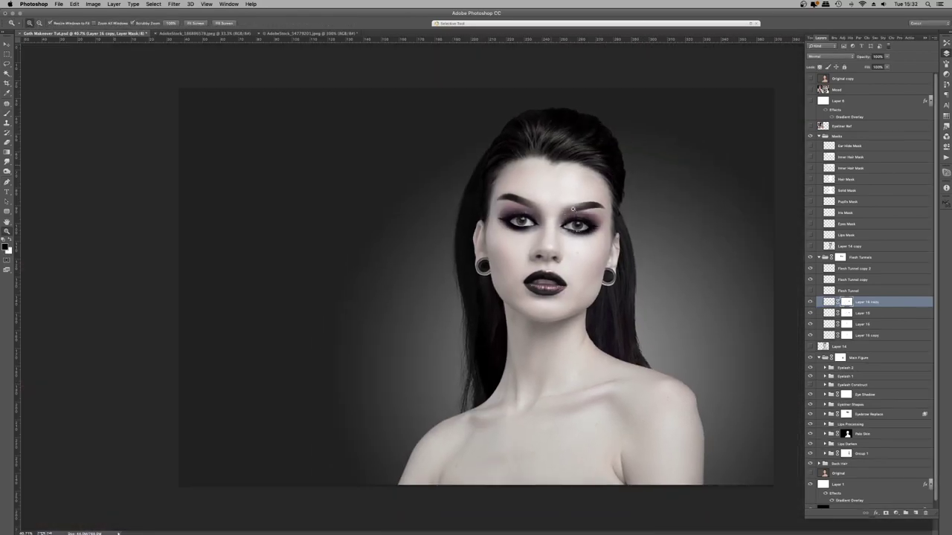
alt+click(592, 221)
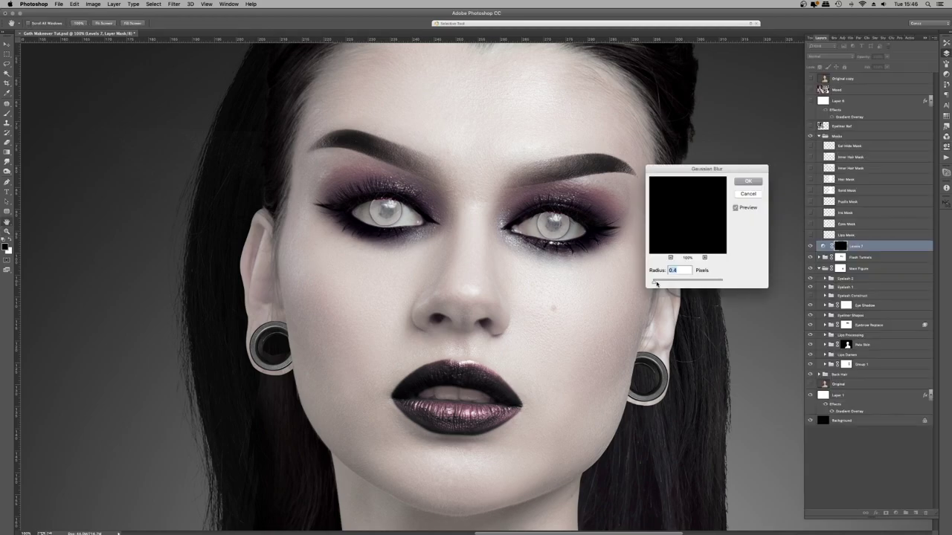
Apply a 0.4-pixel Gaussian Blur to the Levels 7 mask and fill it black over the modified eye selection.
key(Return)
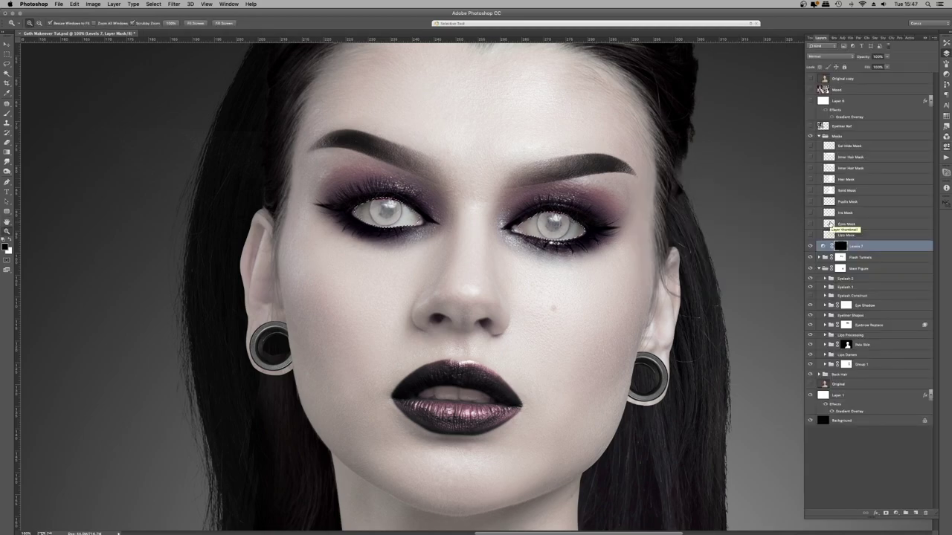
click(153, 4)
click(290, 131)
click(513, 242)
key(alt+BackSpace)
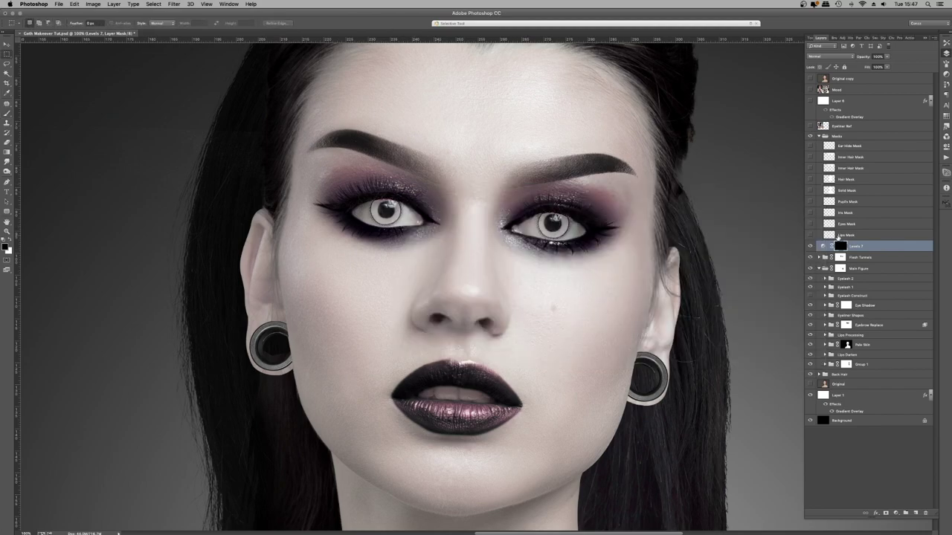
Create a new layer, stroke the eye selection on it, clear the selection and set the layer's blend mode to Overlay.
click(916, 513)
right_click(531, 242)
click(554, 352)
click(518, 216)
key(super+d)
click(829, 56)
click(823, 131)
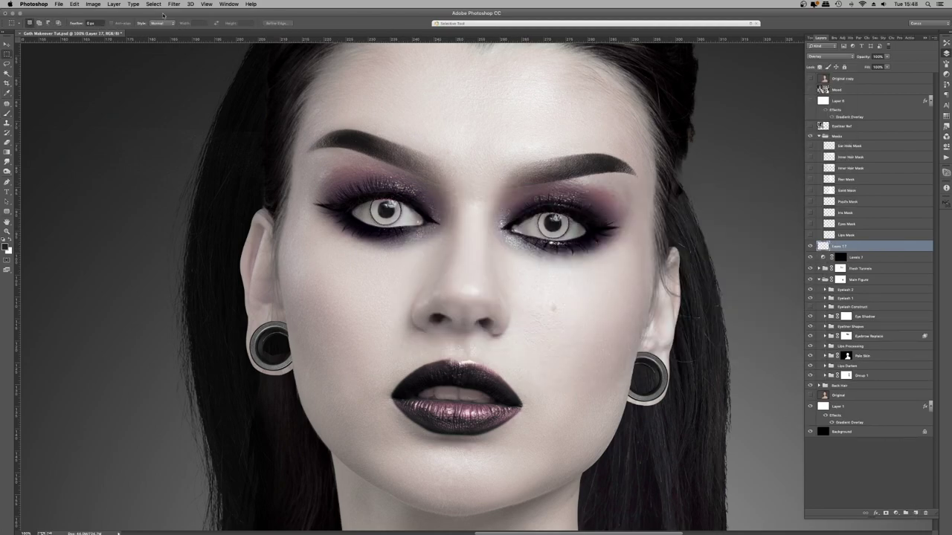
Duplicate the Overlay eye layer with a layer mask and paint on the mask around the eyes with the Brush tool.
click(173, 3)
key(ctrl+j)
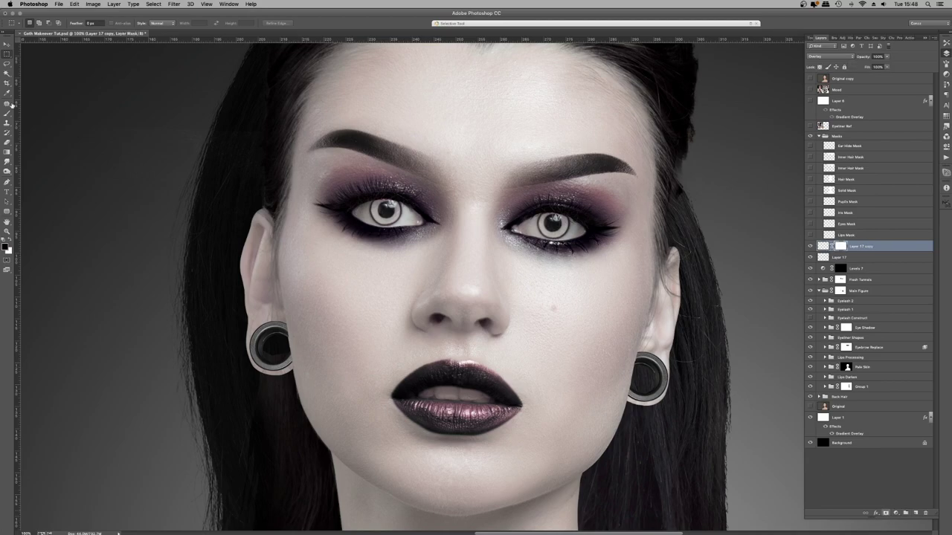
click(7, 113)
right_click(449, 257)
drag(420, 240, 415, 240)
click(371, 211)
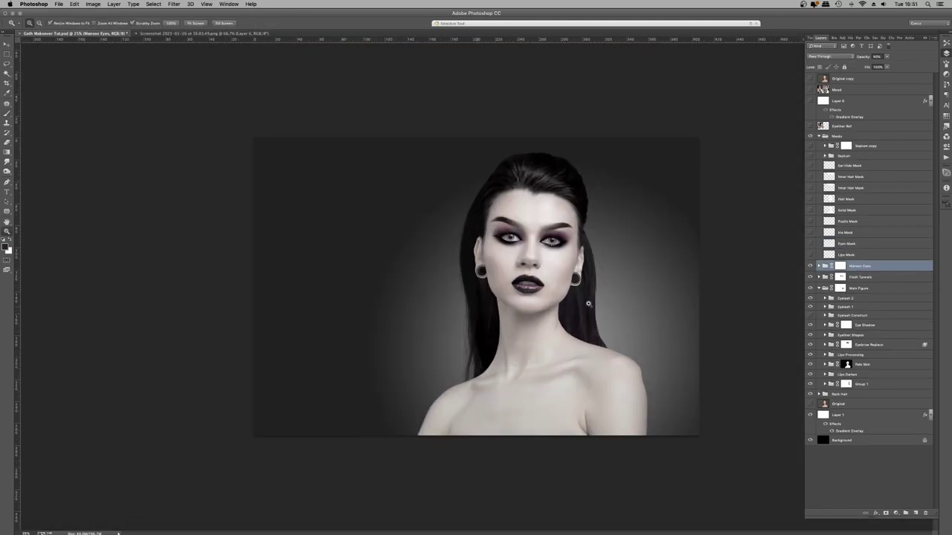
Collapse the Main Figure group and review the pale eyes, flesh tunnels and hair on the whole portrait.
click(587, 304)
click(637, 306)
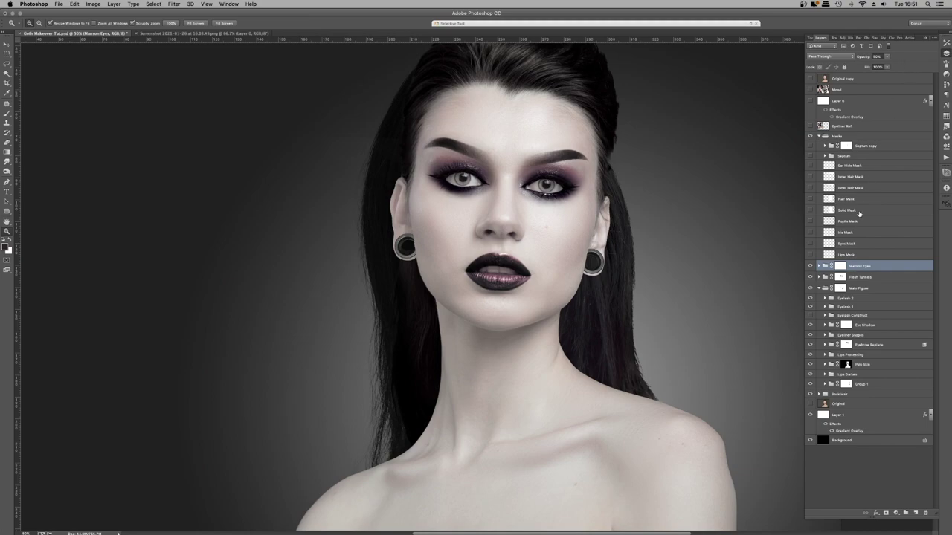
click(819, 288)
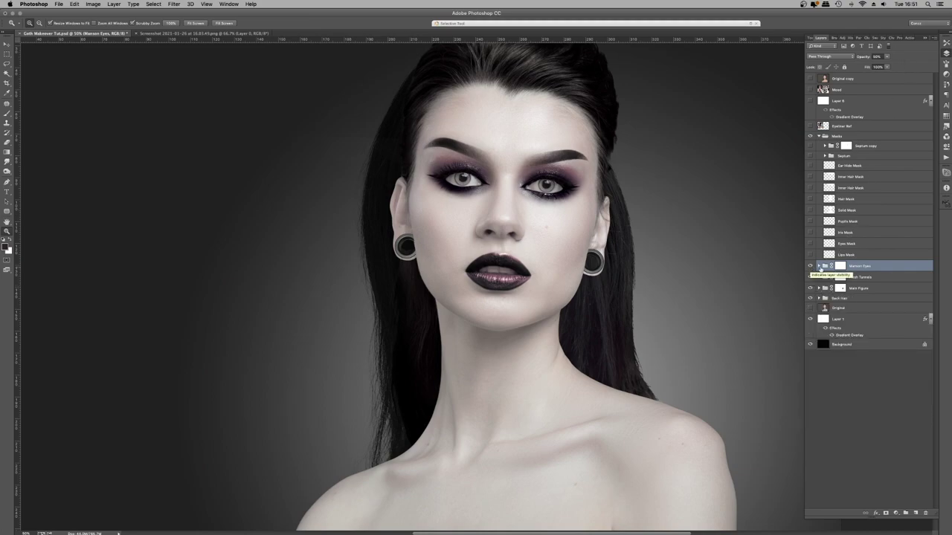
click(818, 266)
click(819, 266)
drag(681, 235, 658, 288)
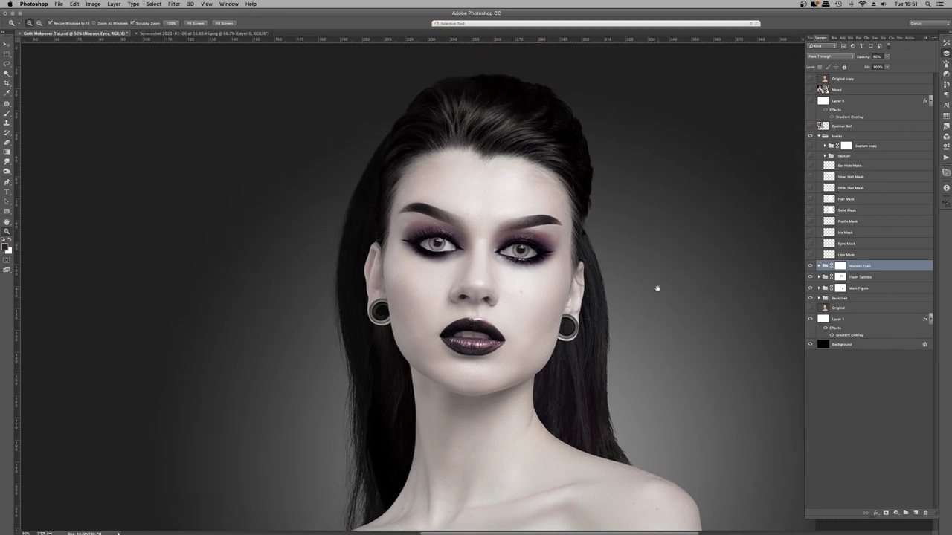